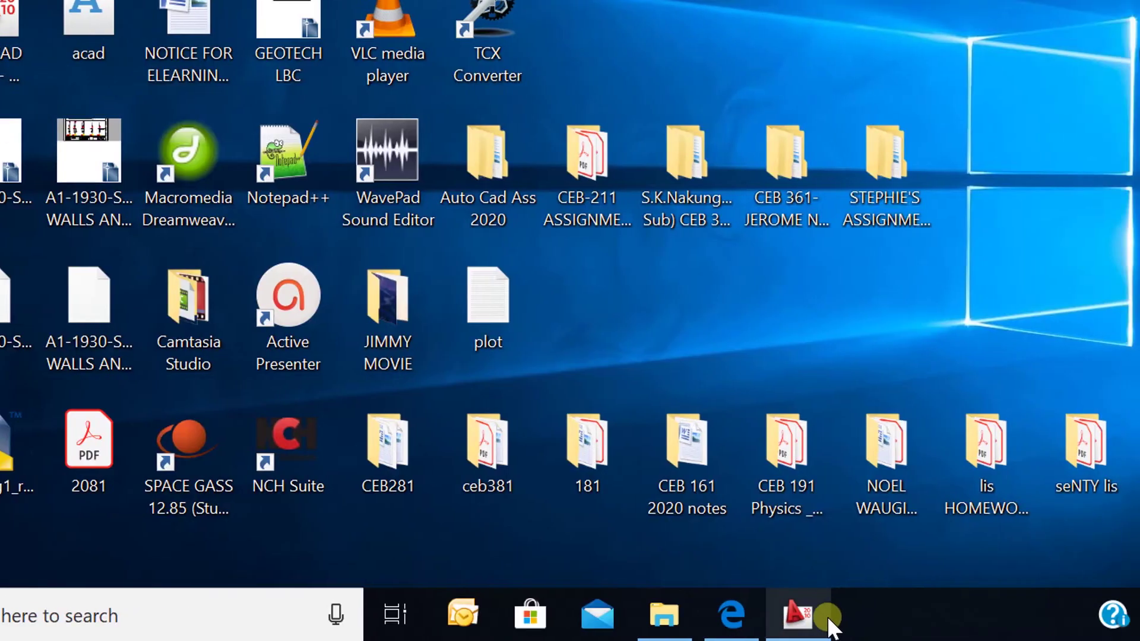
Switch to the Horizontal Alignment drawing in AutoCAD and look through its layer list without changing the current layer
click(826, 620)
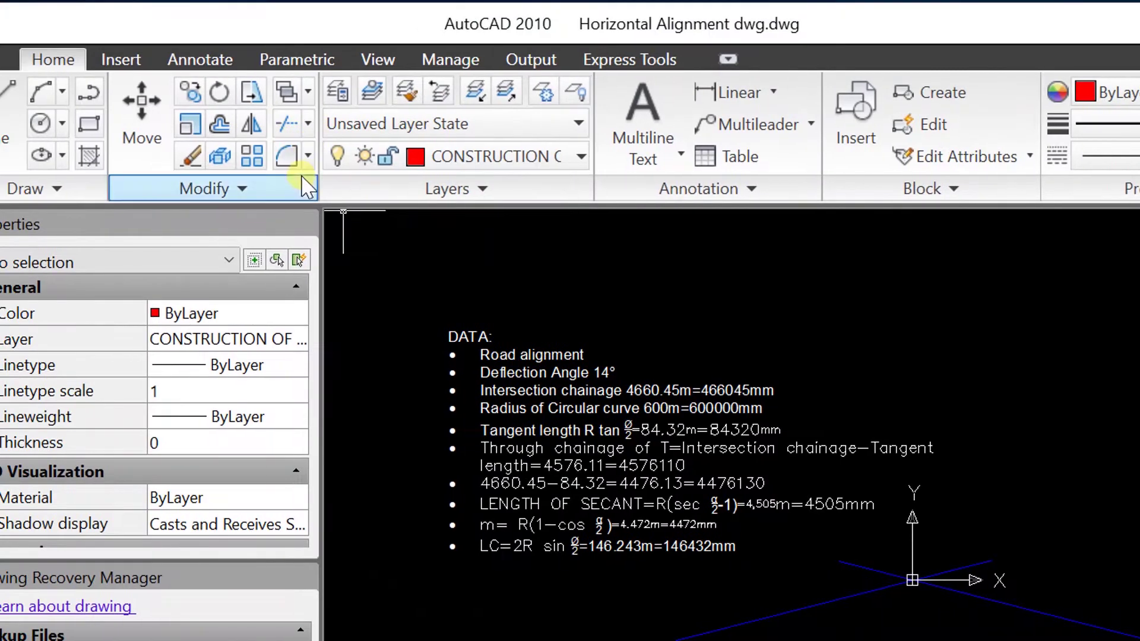
click(580, 157)
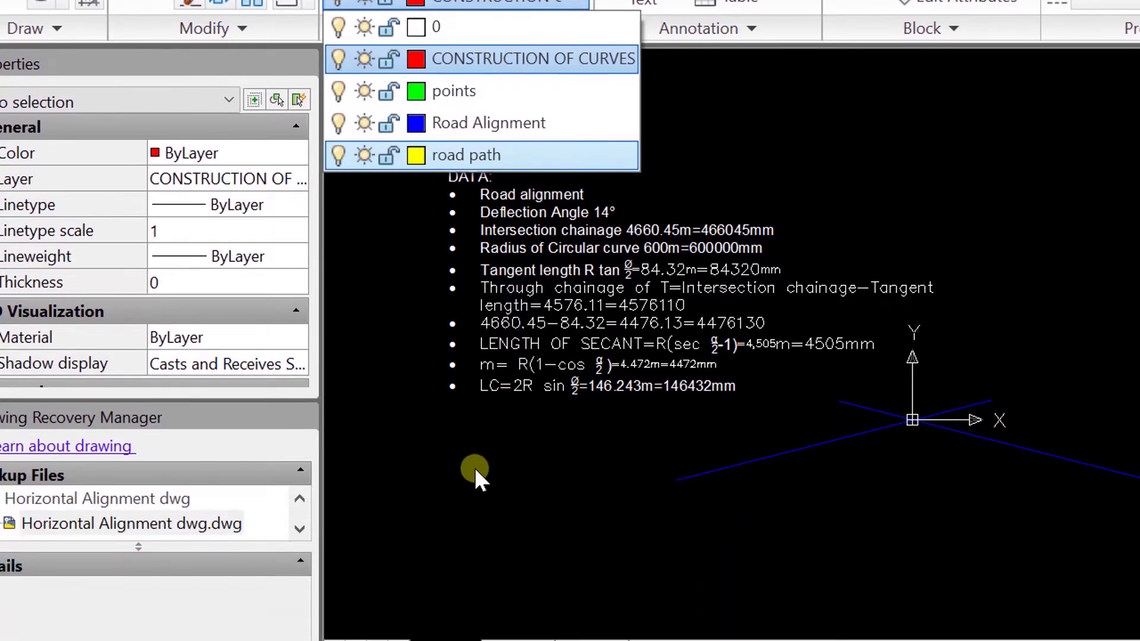
click(472, 467)
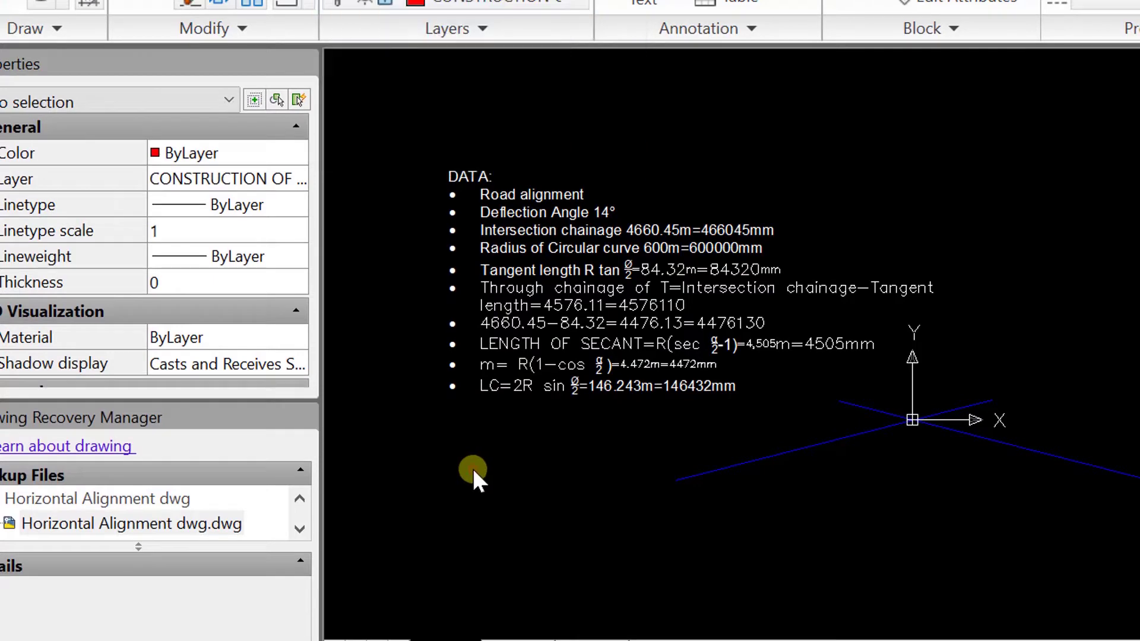
click(472, 468)
click(472, 465)
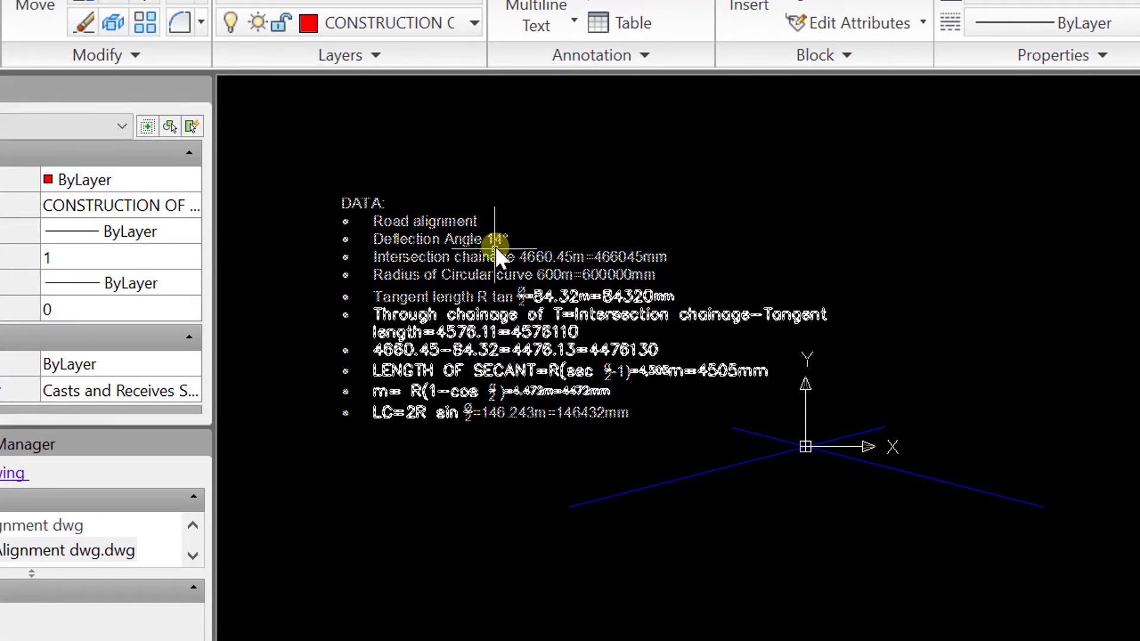
click(486, 275)
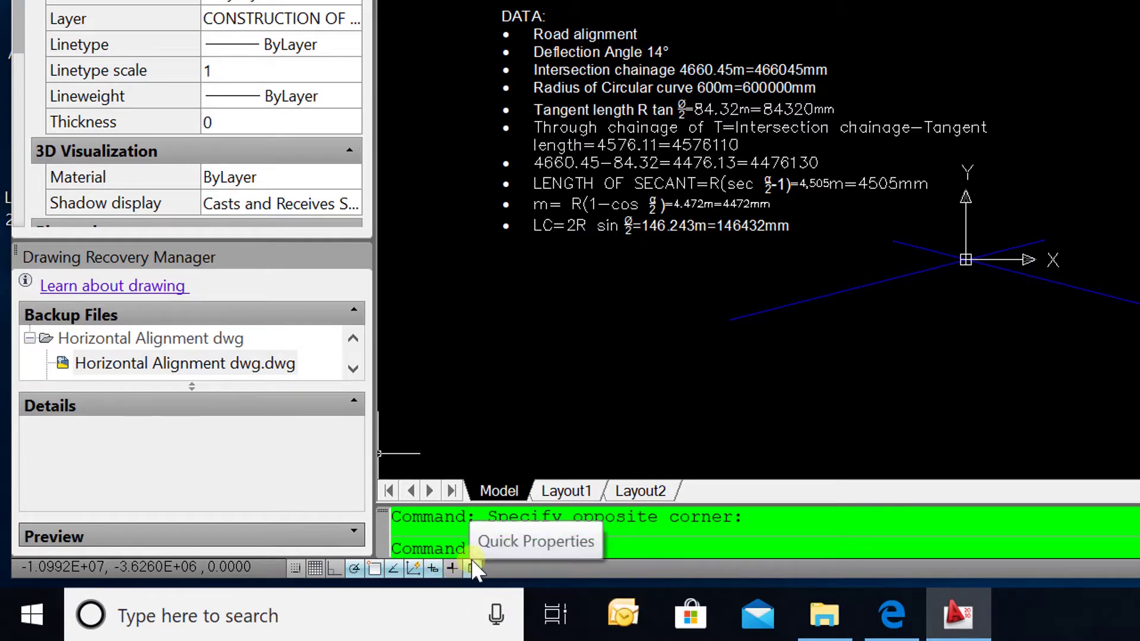
Turn on the Node object snap mode and check it in the list of snap modes
right_click(376, 569)
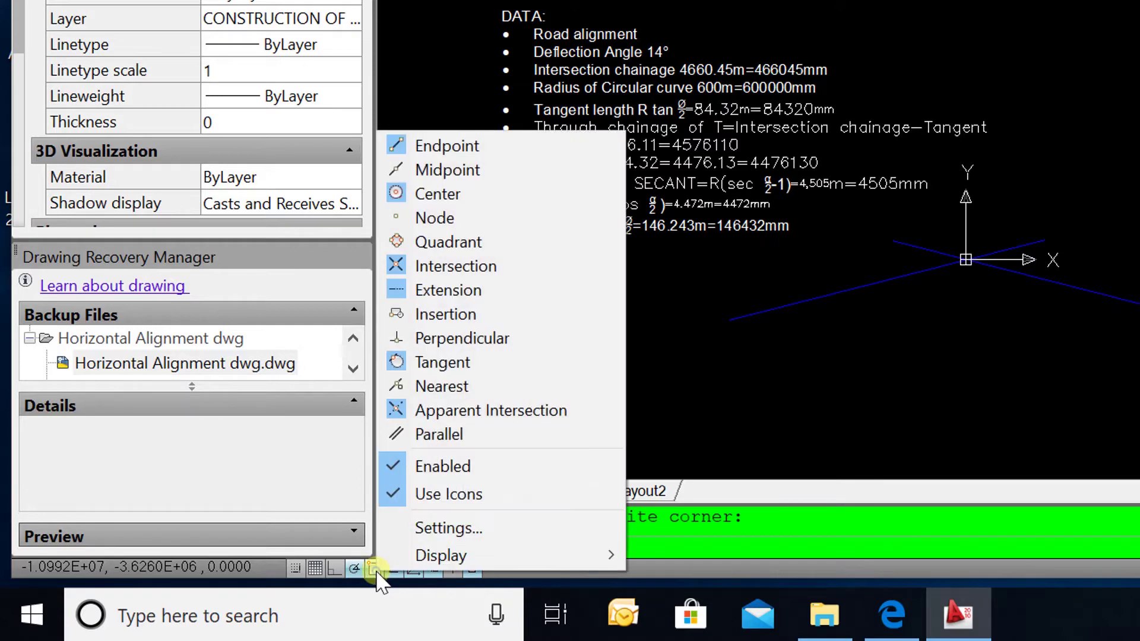
click(432, 217)
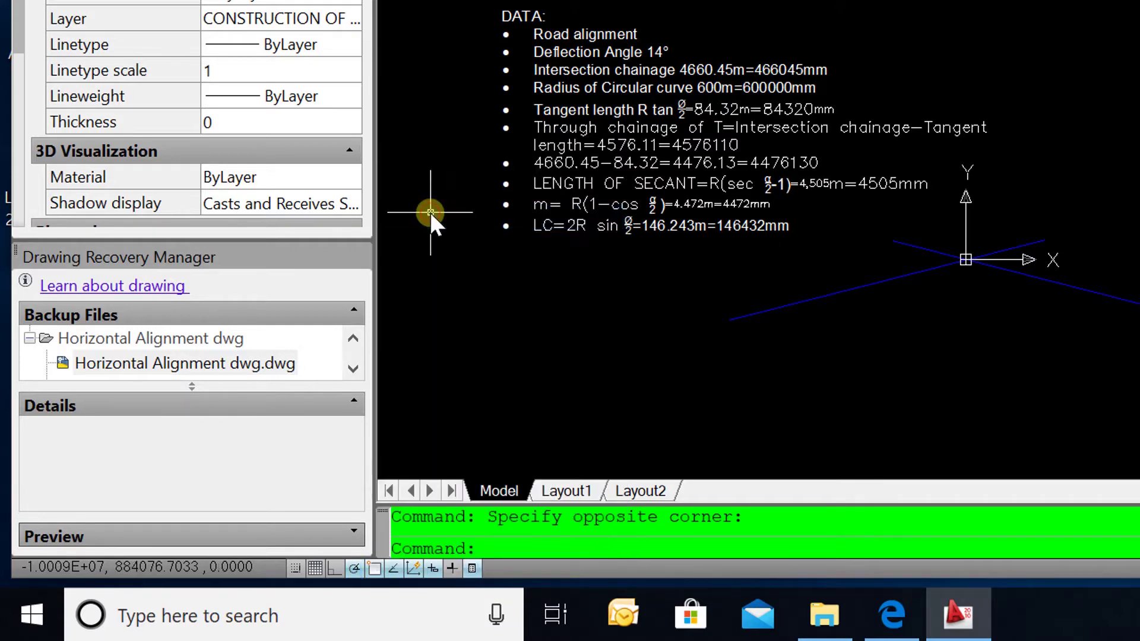
right_click(376, 568)
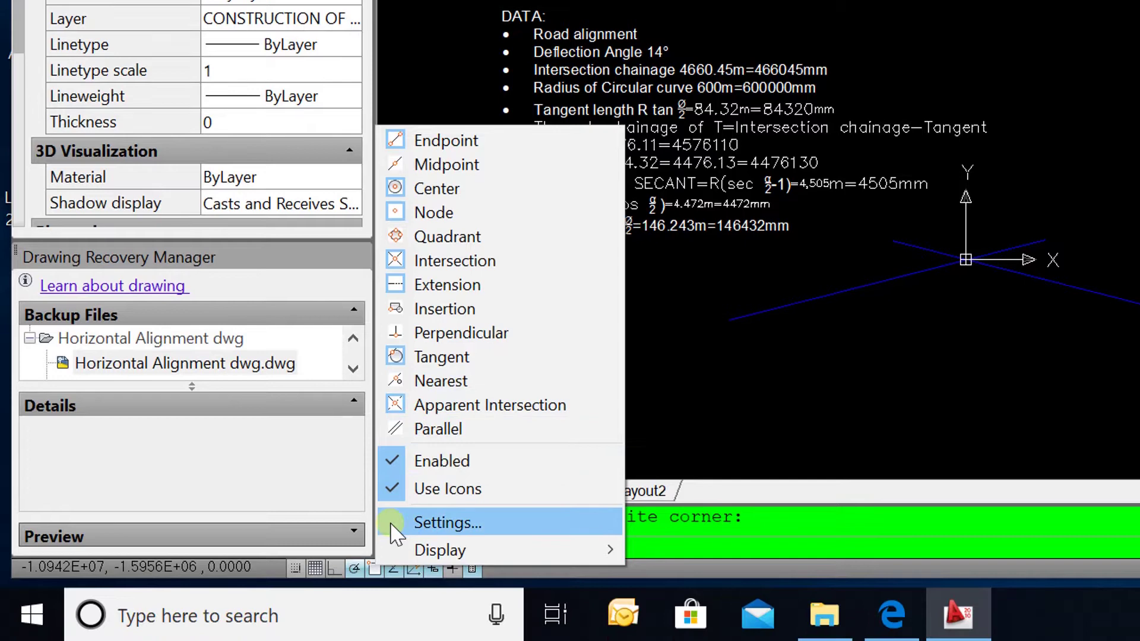
mouse_move(451, 549)
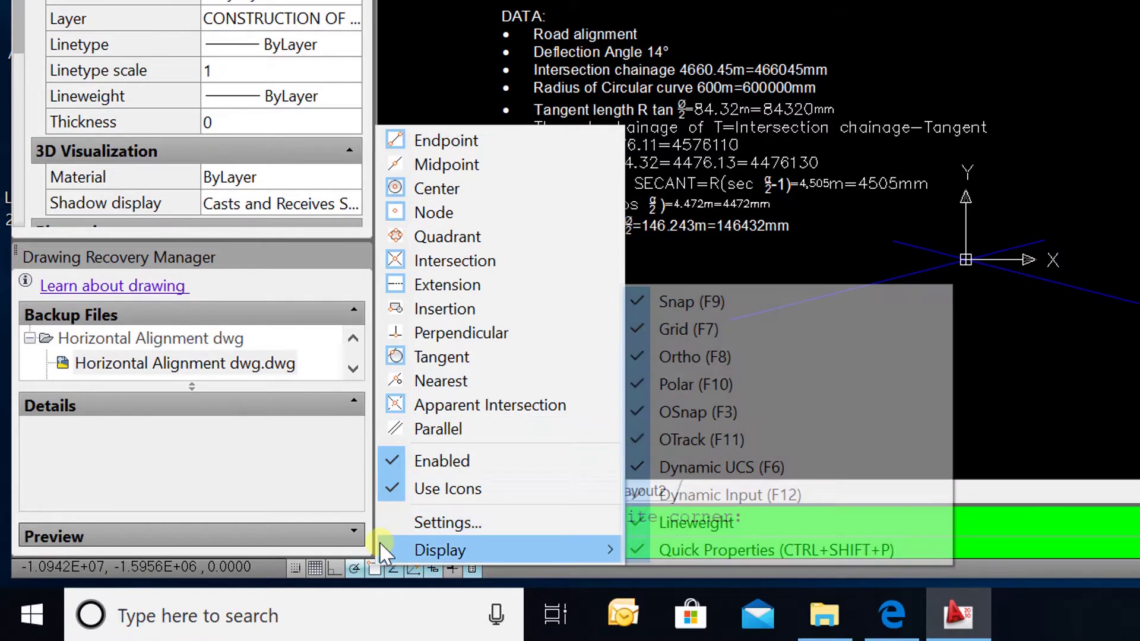
click(732, 255)
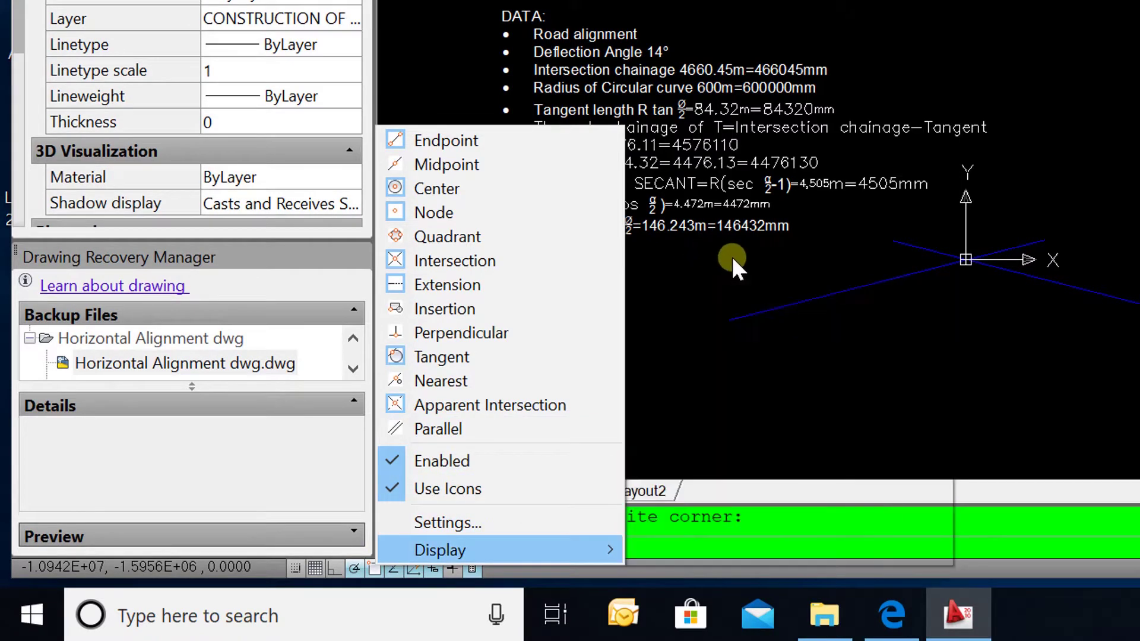
click(731, 254)
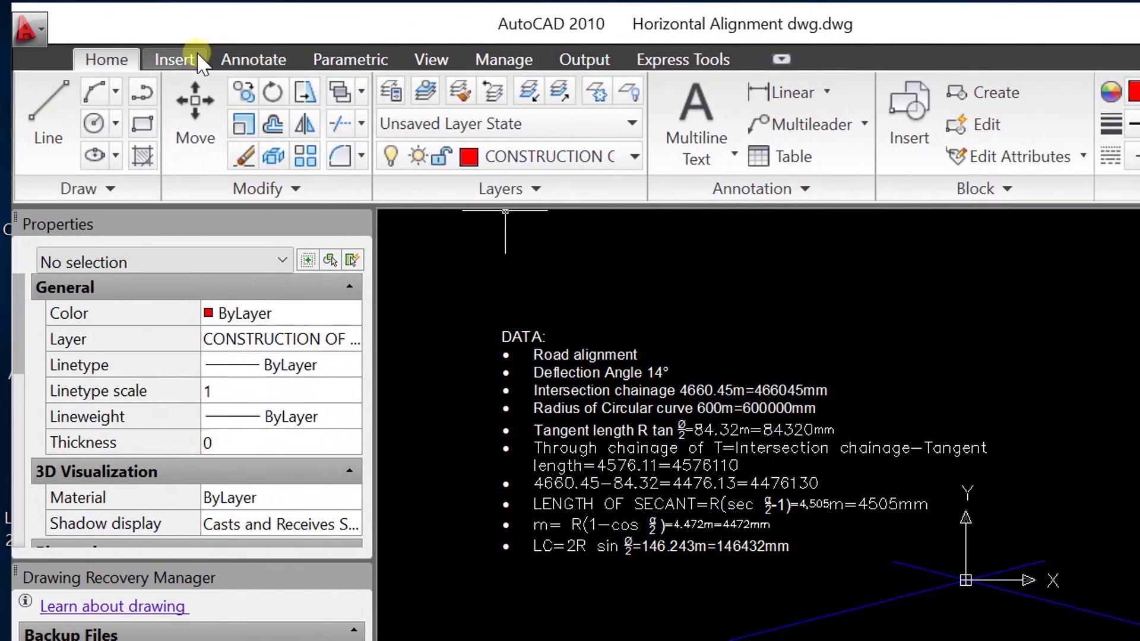
Switch to the AutoCAD Classic workspace and set the point style to a crossed circle with size 200 in absolute units
click(67, 33)
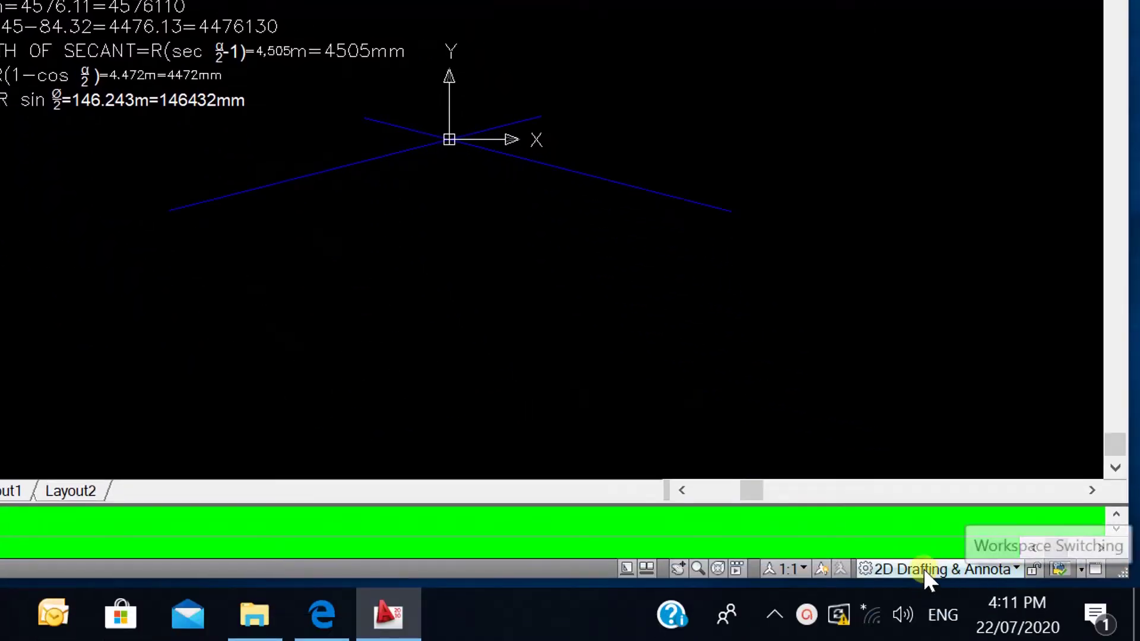
click(1018, 570)
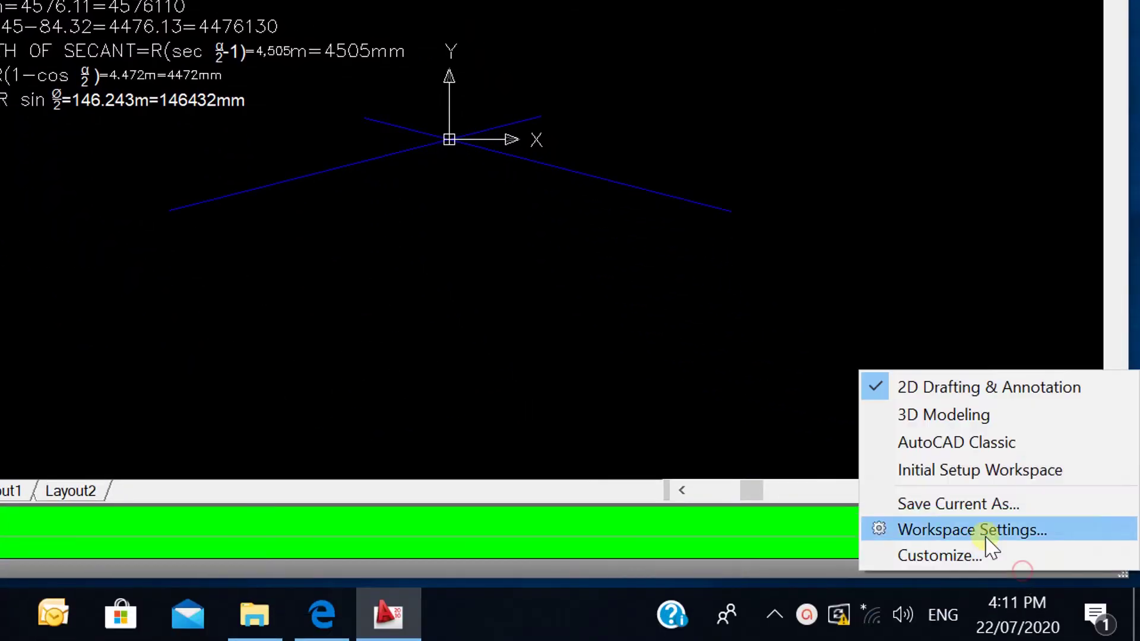
click(942, 442)
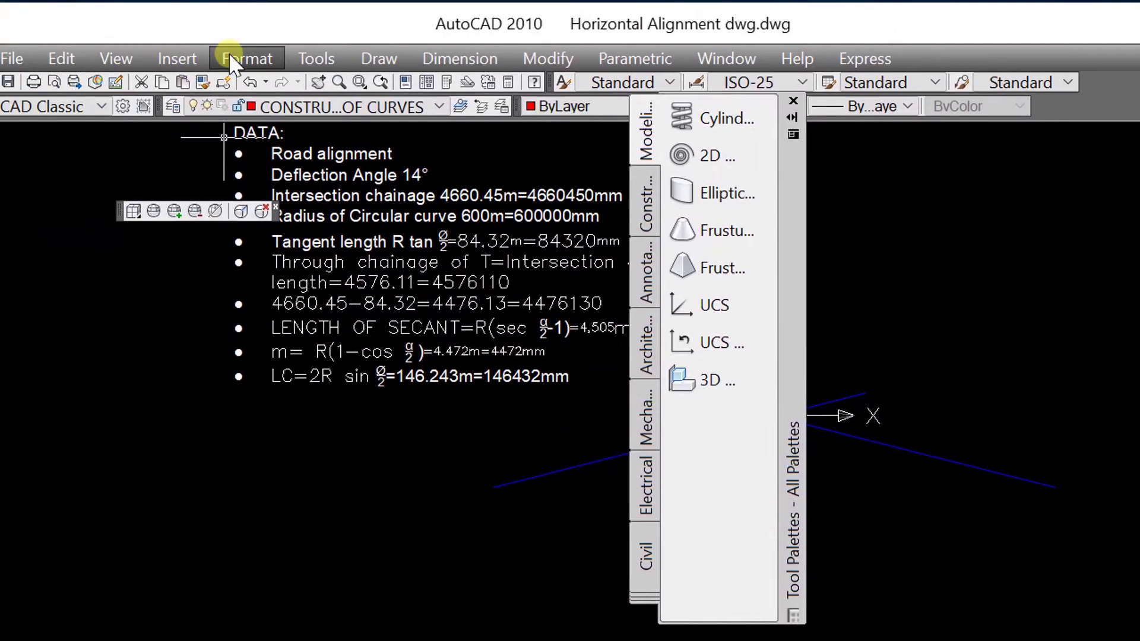
click(232, 54)
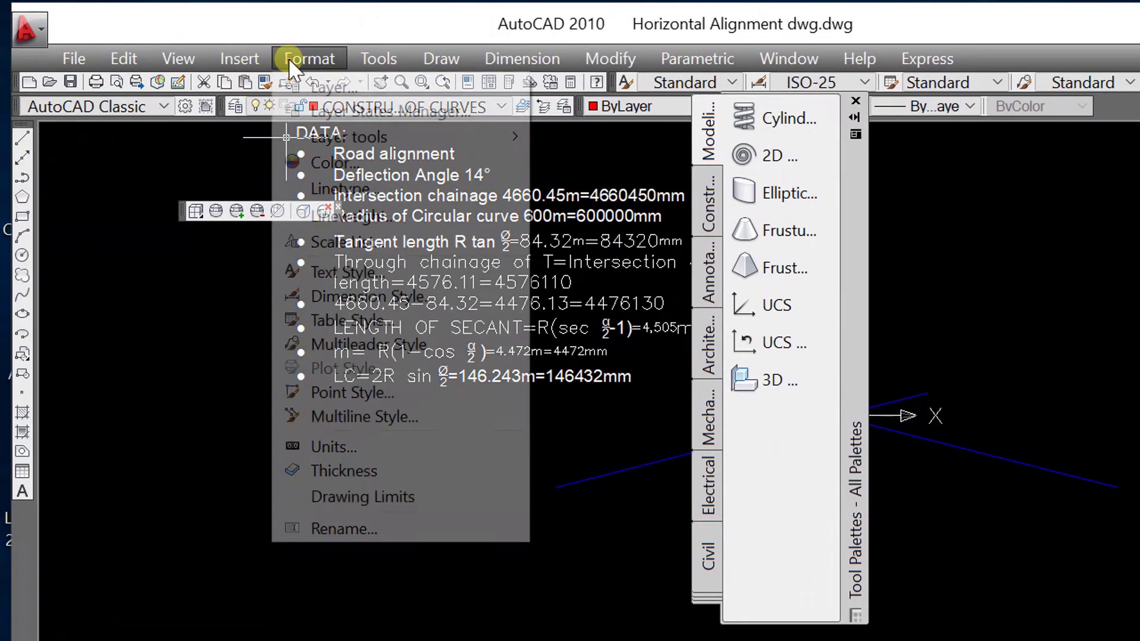
click(370, 390)
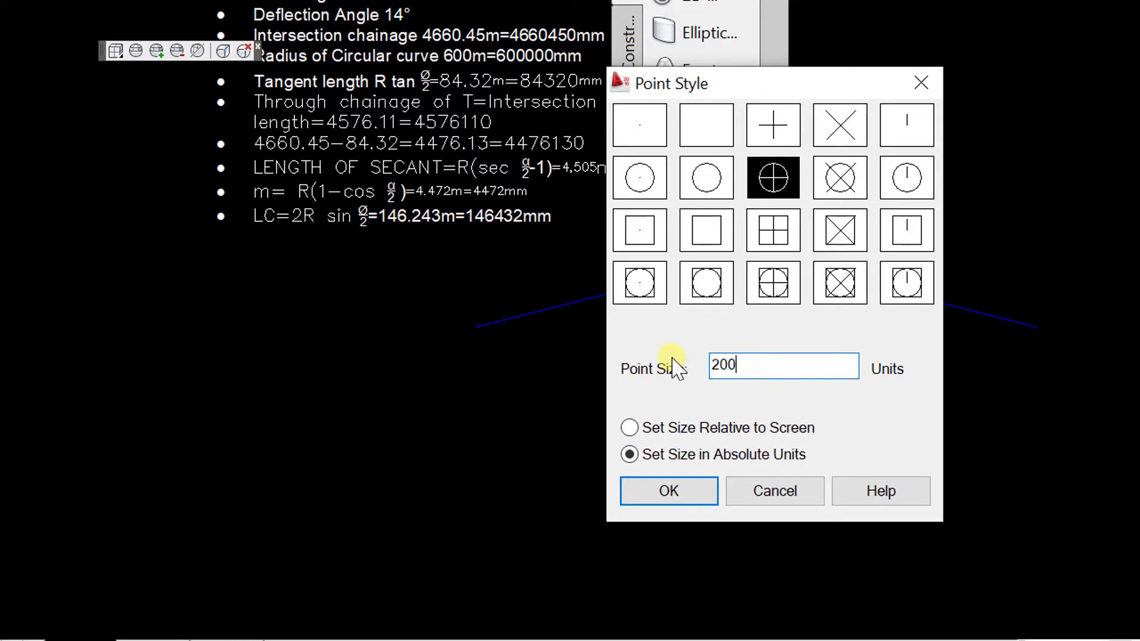
click(671, 492)
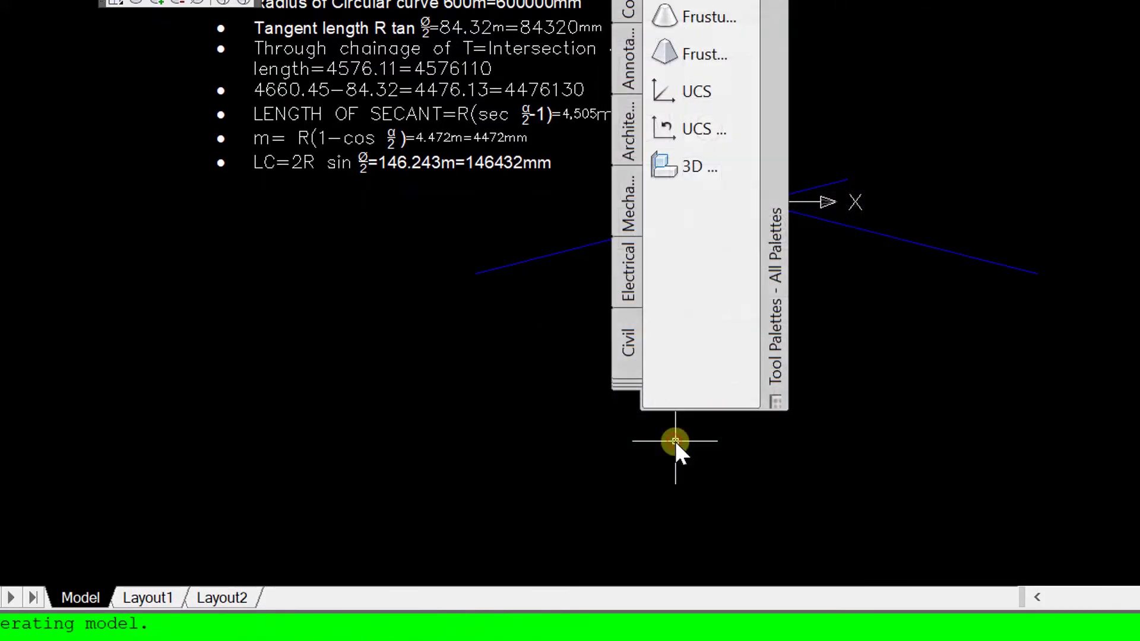
Close the tool palettes window and return to the 2D Drafting & Annotation workspace
click(747, 102)
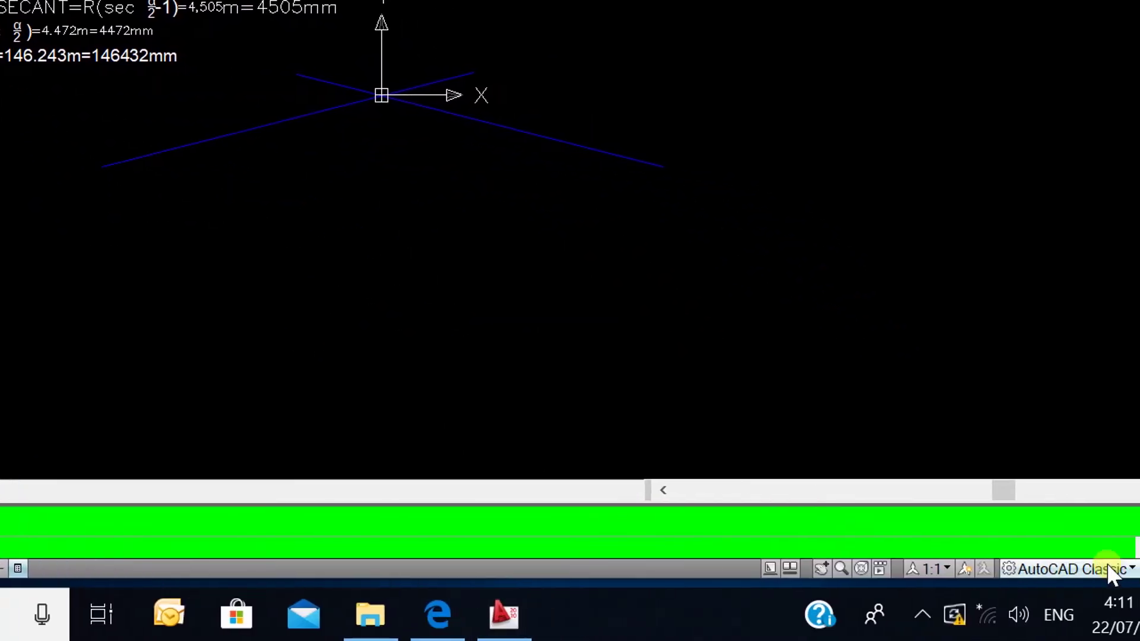
click(955, 568)
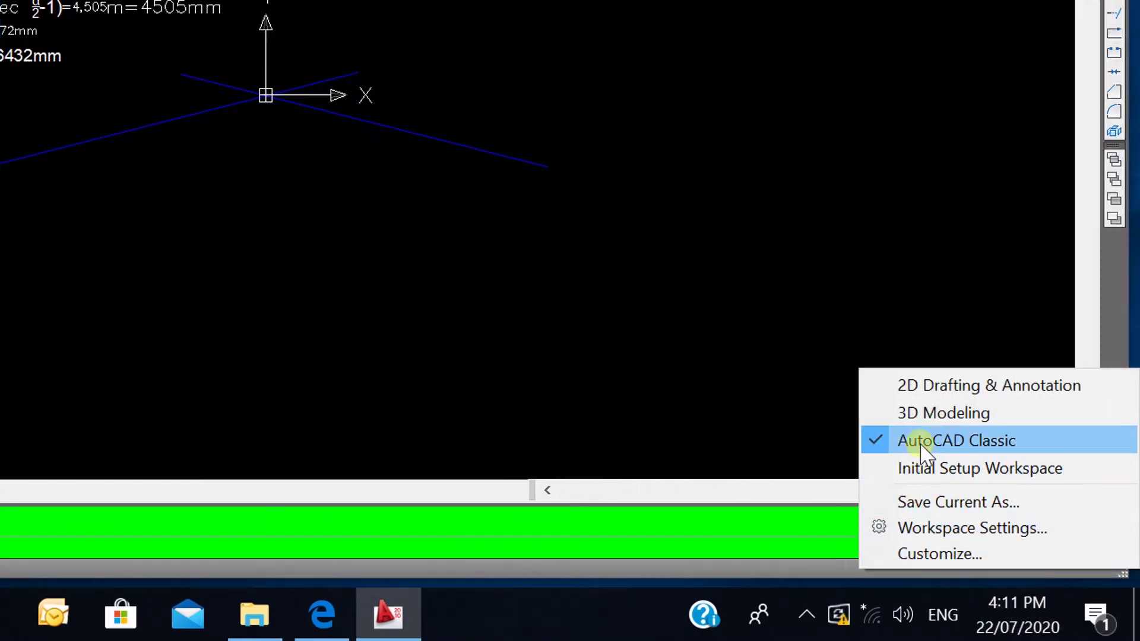
click(929, 391)
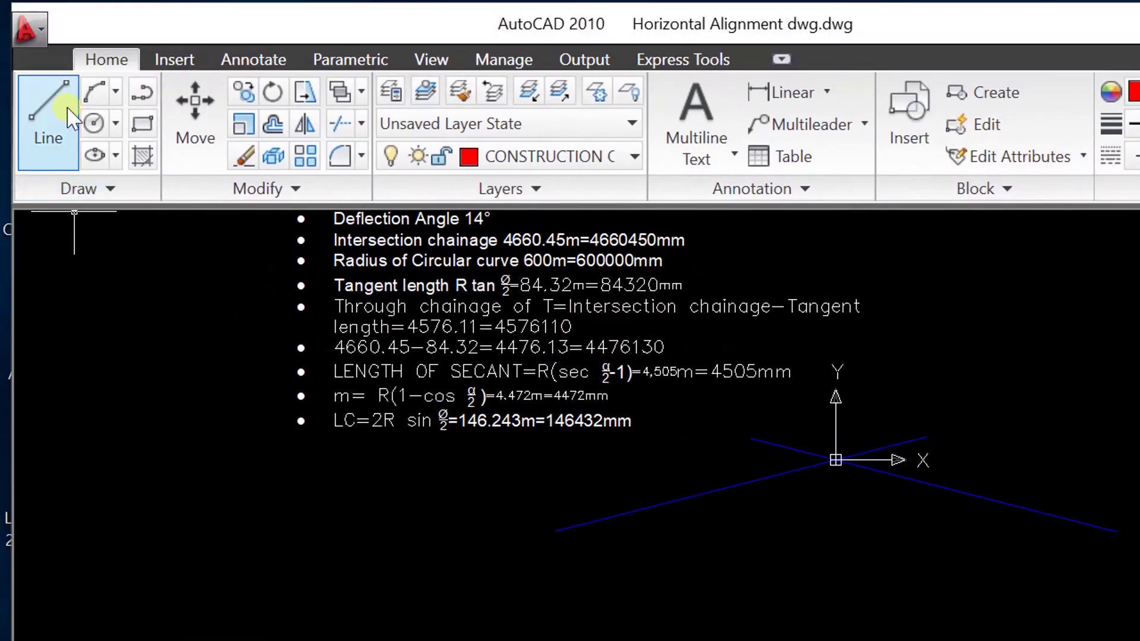
Place a trial point in the empty area below the data text, inspect its display size and erase it
click(103, 198)
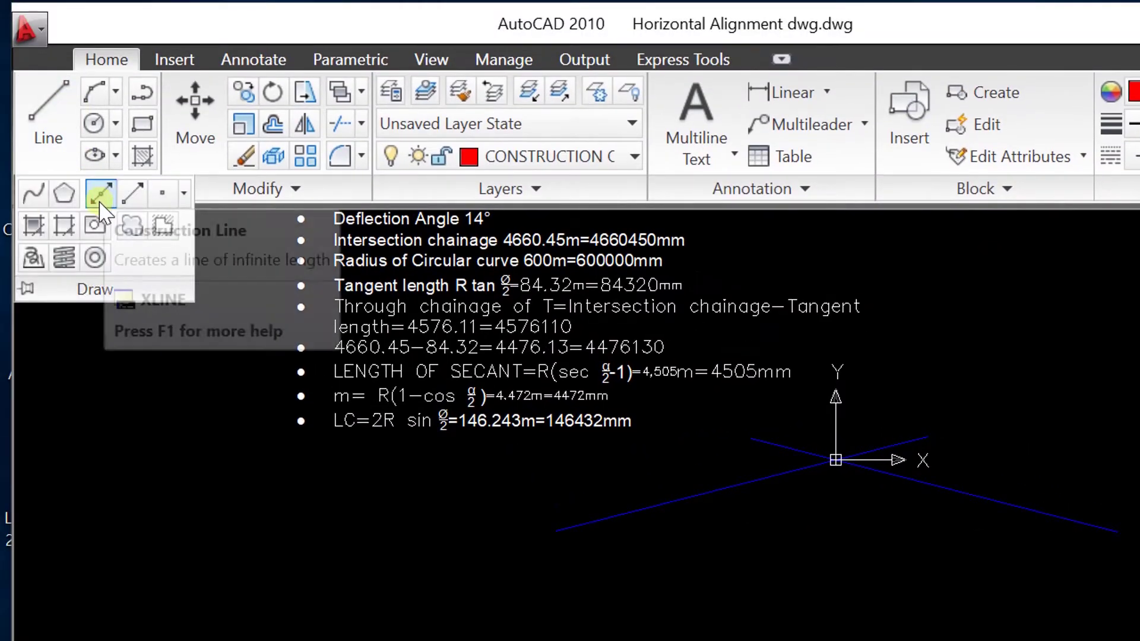
click(158, 193)
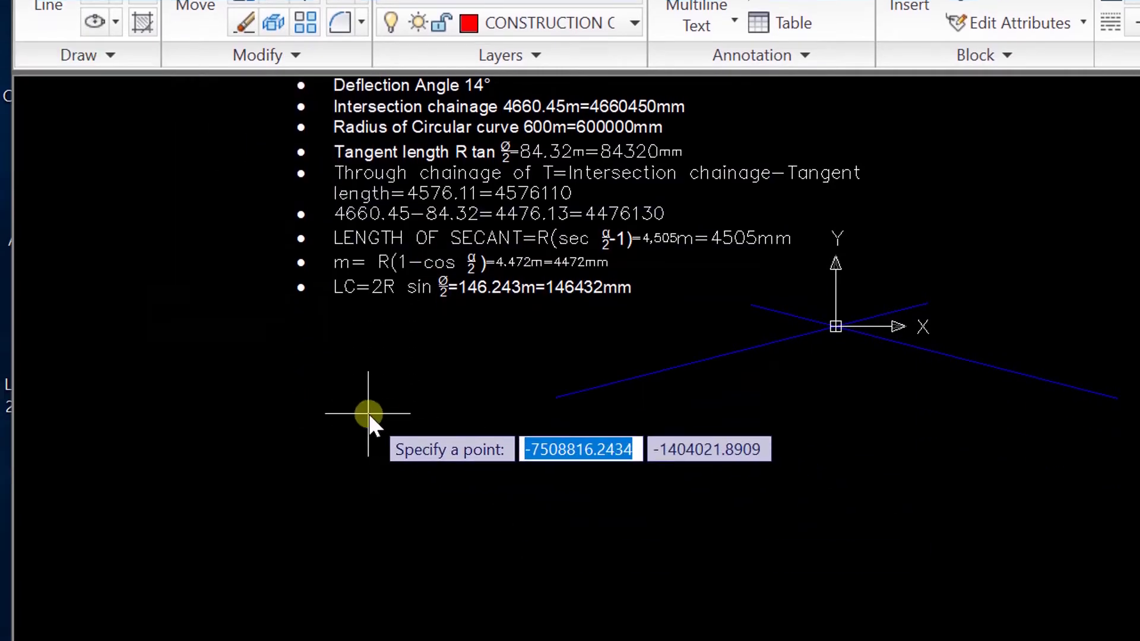
click(369, 414)
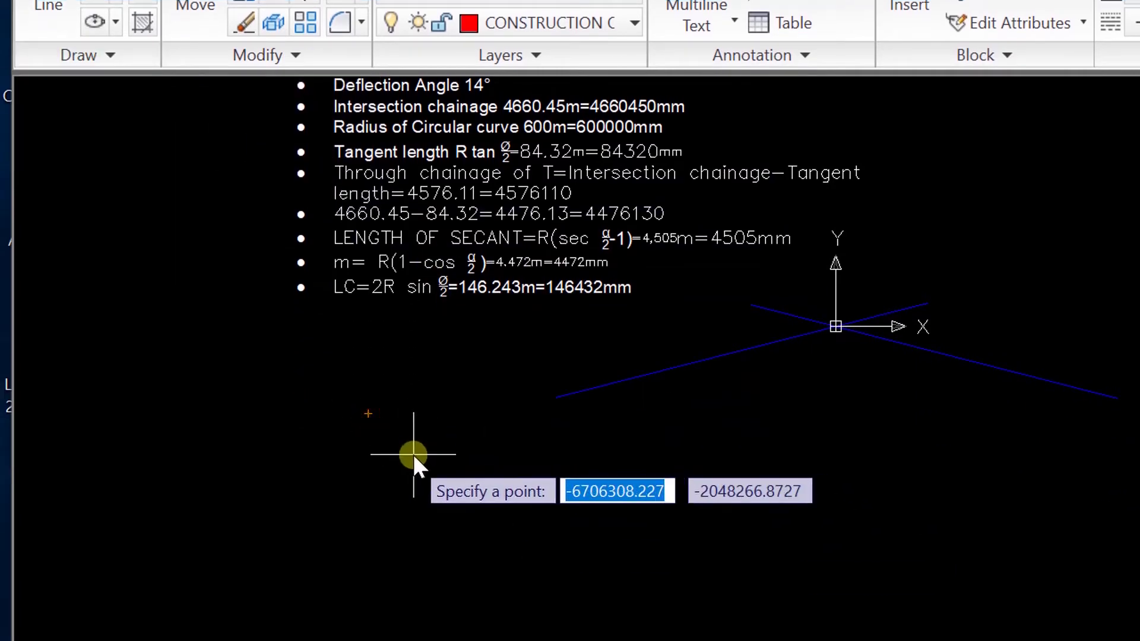
scroll(364, 409, up, 4)
scroll(373, 439, up, 8)
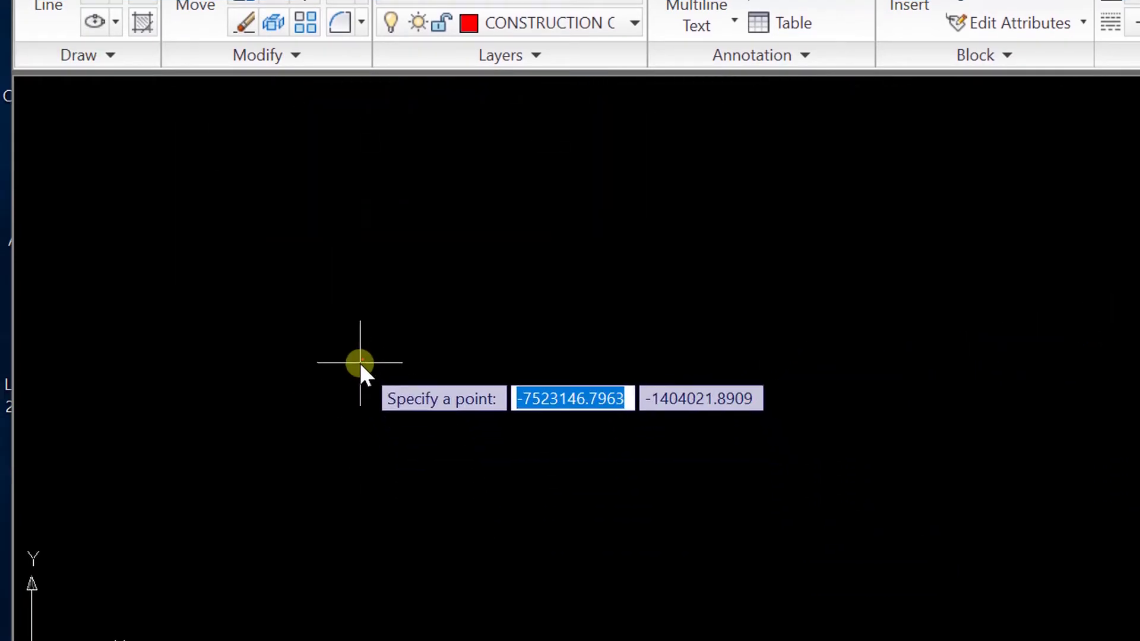
scroll(368, 359, up, 5)
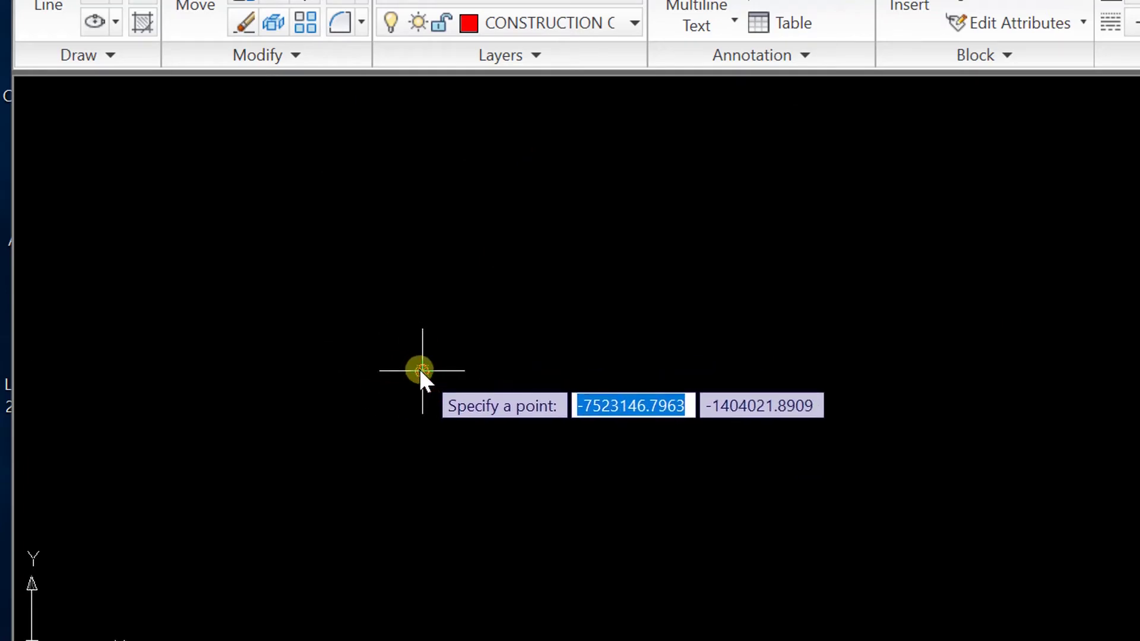
scroll(508, 430, down, 10)
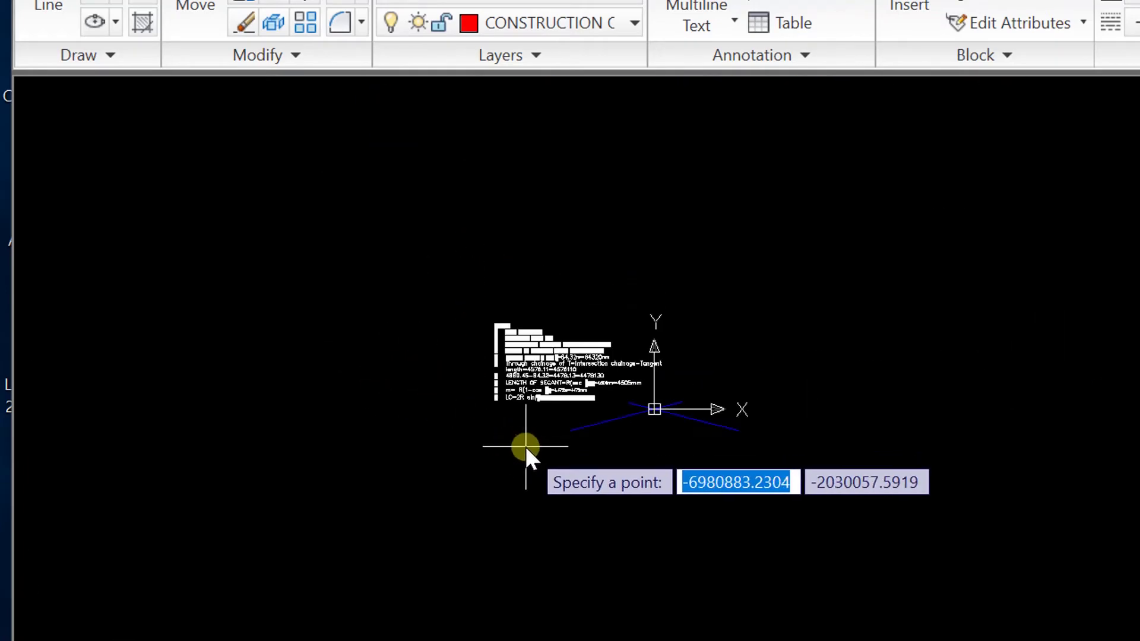
scroll(519, 455, up, 4)
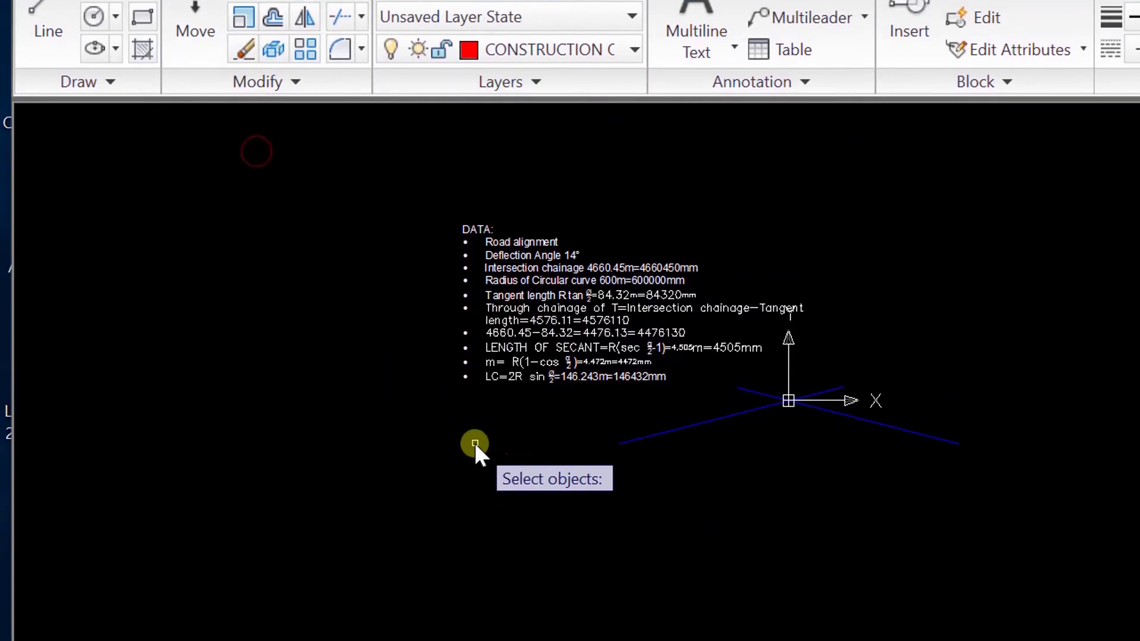
click(471, 551)
click(571, 591)
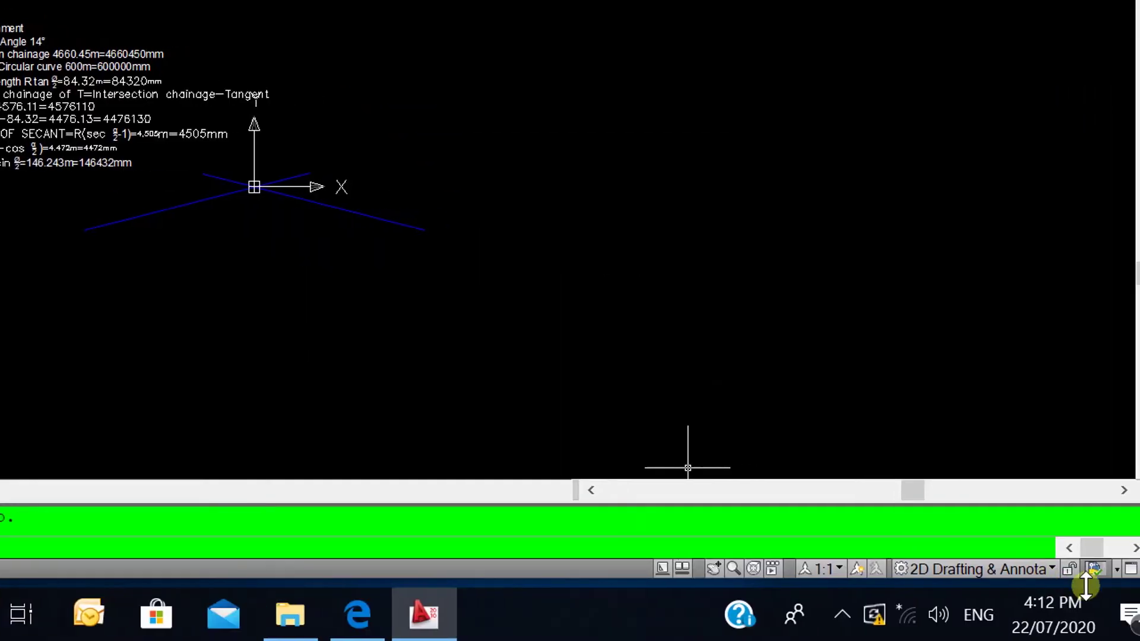
Switch to the AutoCAD Classic workspace and set the point size to 200000 in absolute units
click(1012, 568)
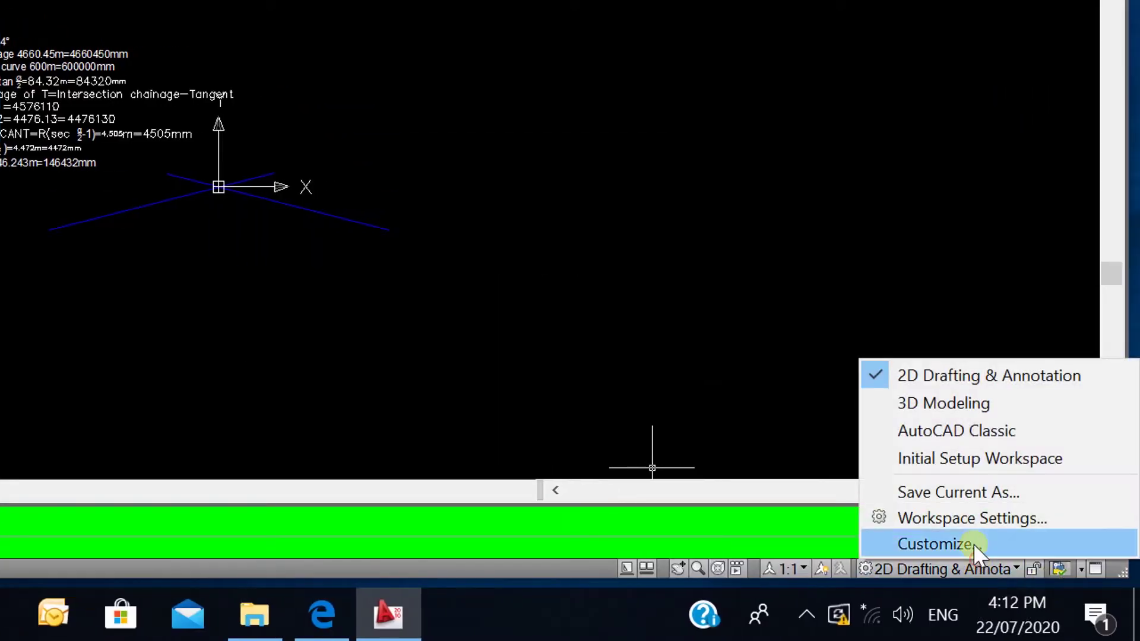
click(933, 430)
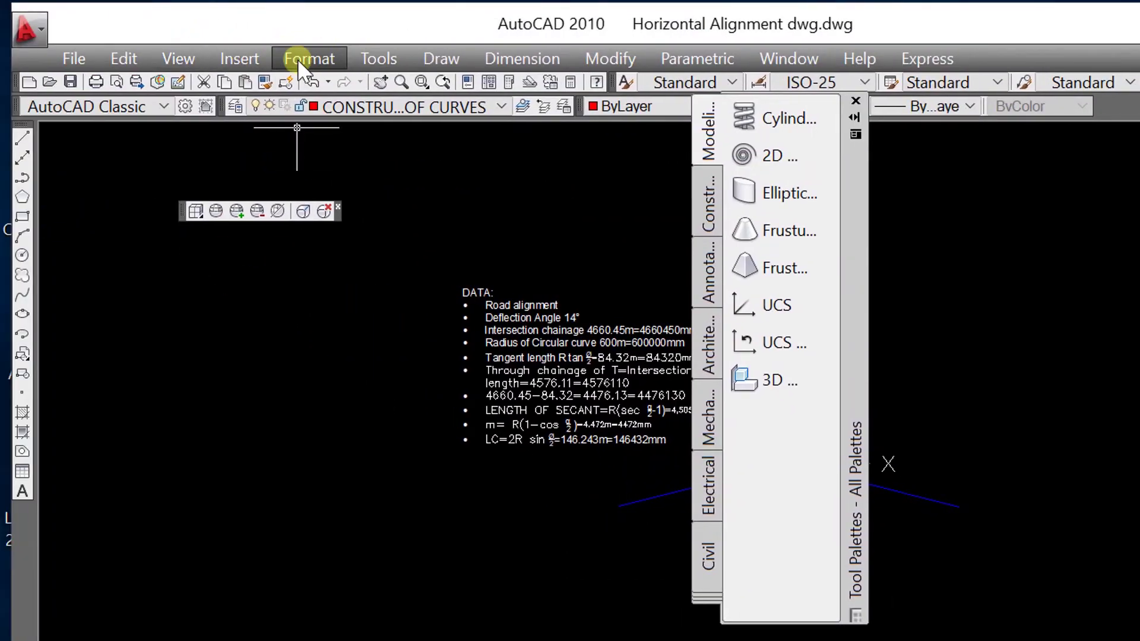
click(300, 62)
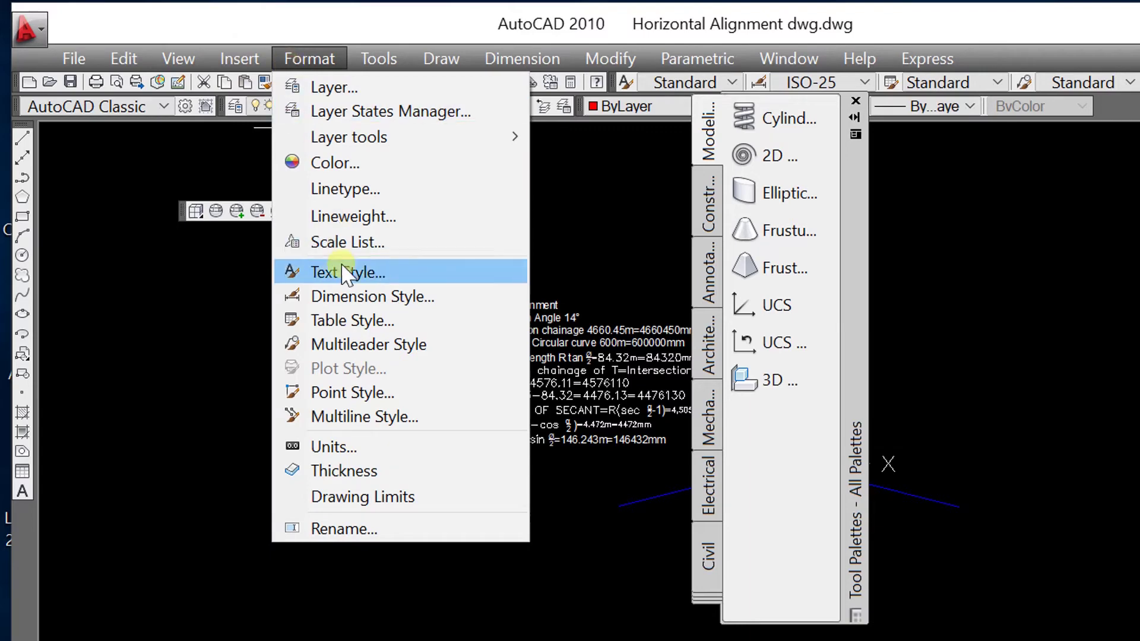
click(338, 393)
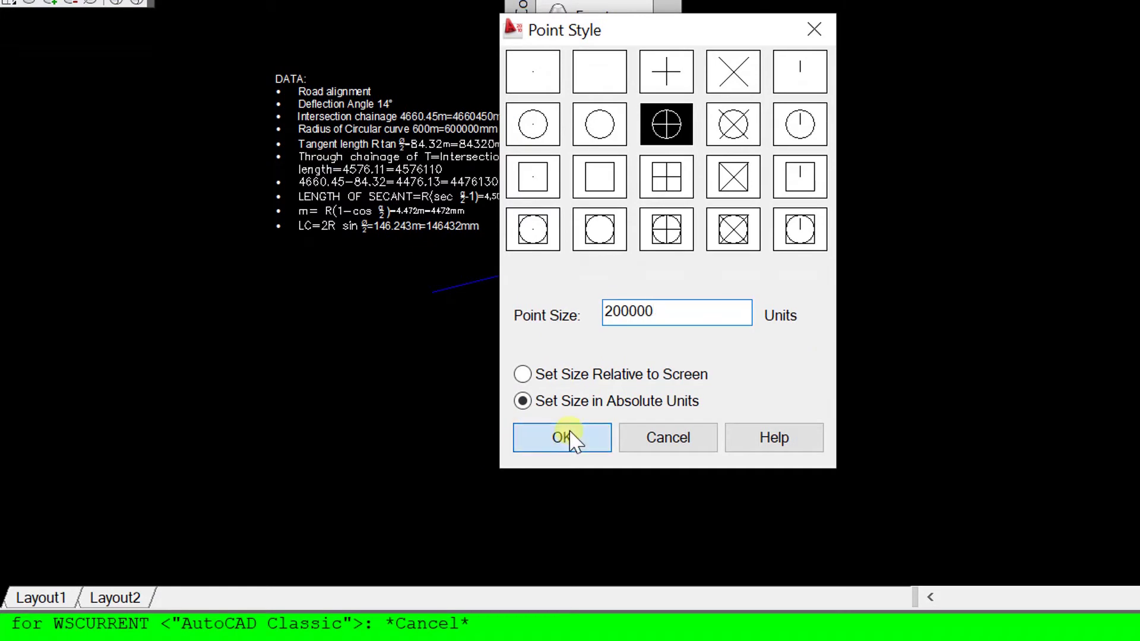
click(564, 438)
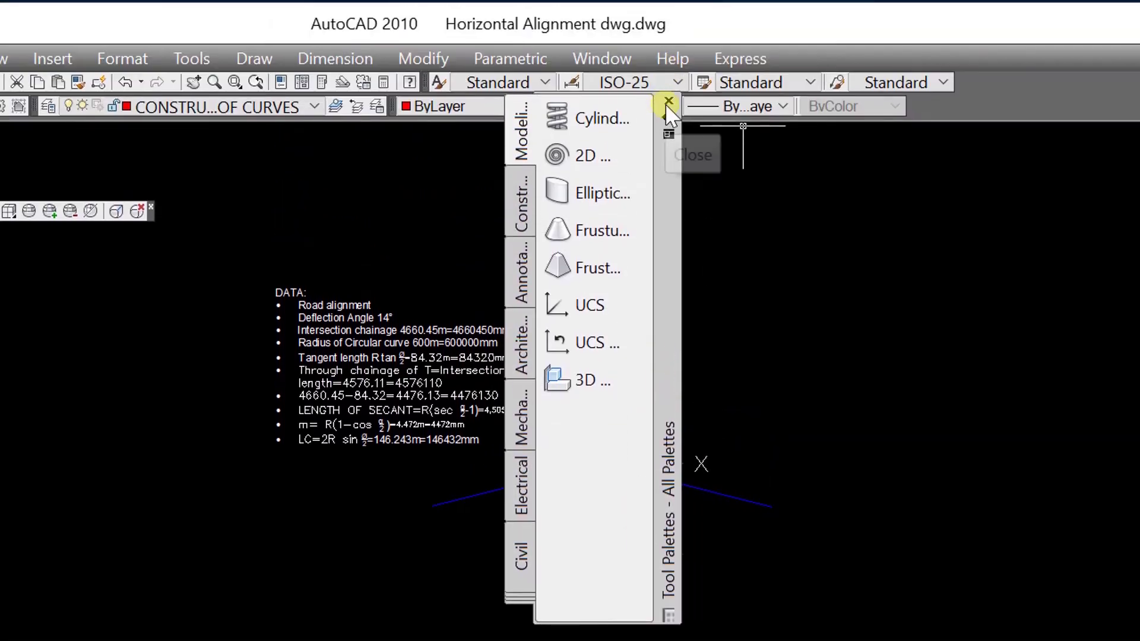
Close the reopened tool palettes and restore the 2D Drafting & Annotation workspace
click(666, 104)
click(1104, 627)
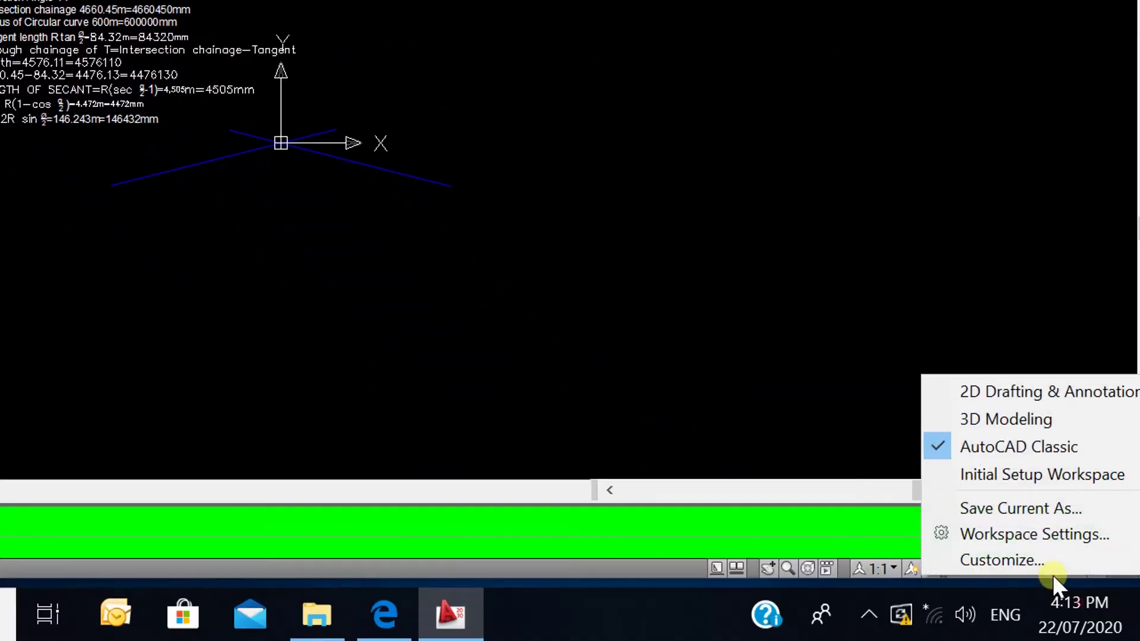
click(985, 392)
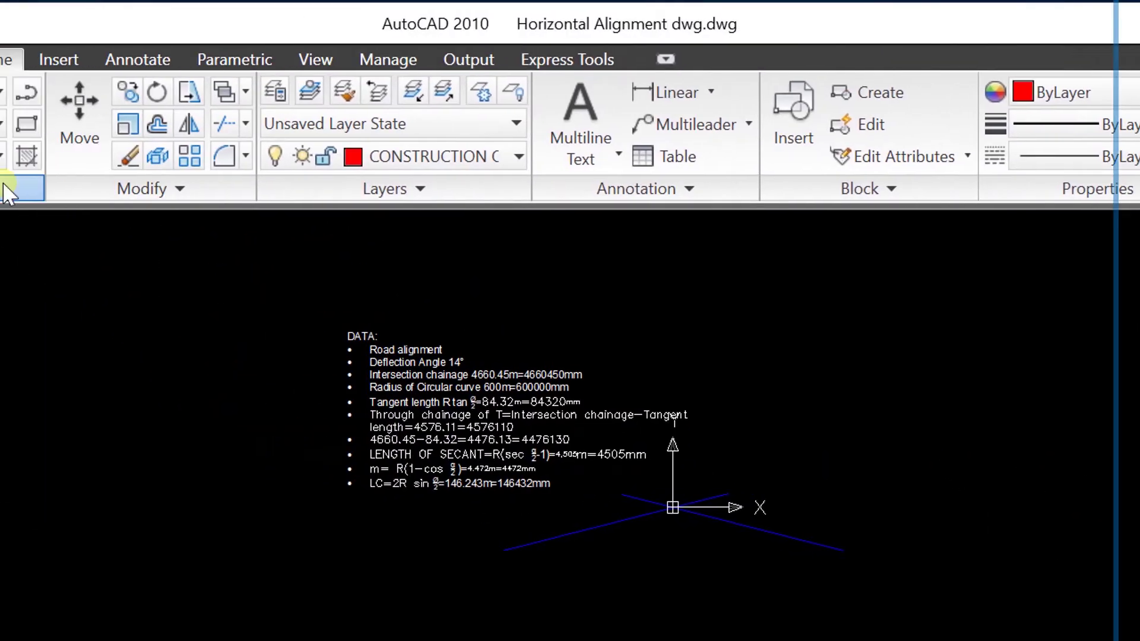
Place a point at the outer endpoint of the tangent line below the data text, starting the Multiple Points command
click(8, 191)
click(48, 193)
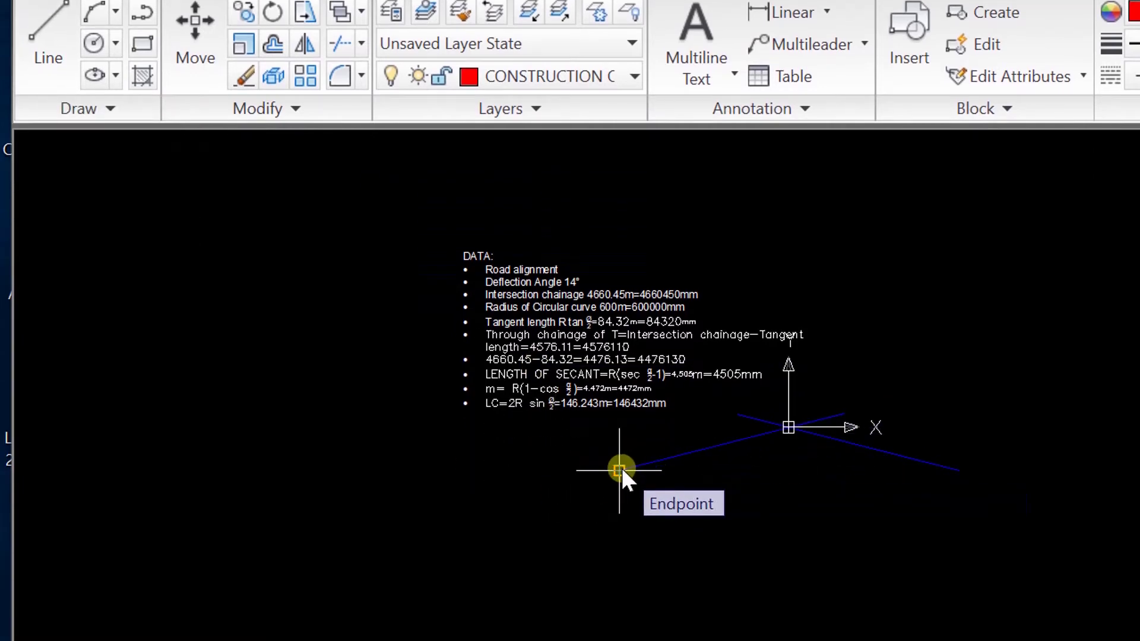
click(620, 469)
scroll(633, 490, up, 5)
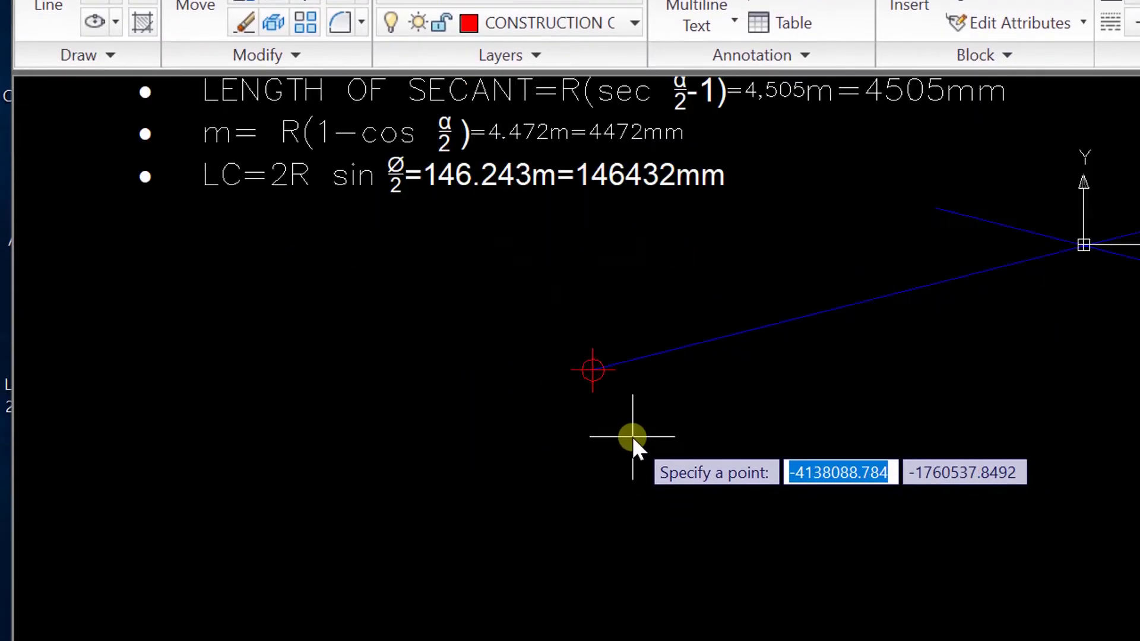
Place a point on the same tangent line, 4576110 from its outer endpoint along the 14° extension
scroll(625, 444, down, 6)
scroll(619, 416, up, 5)
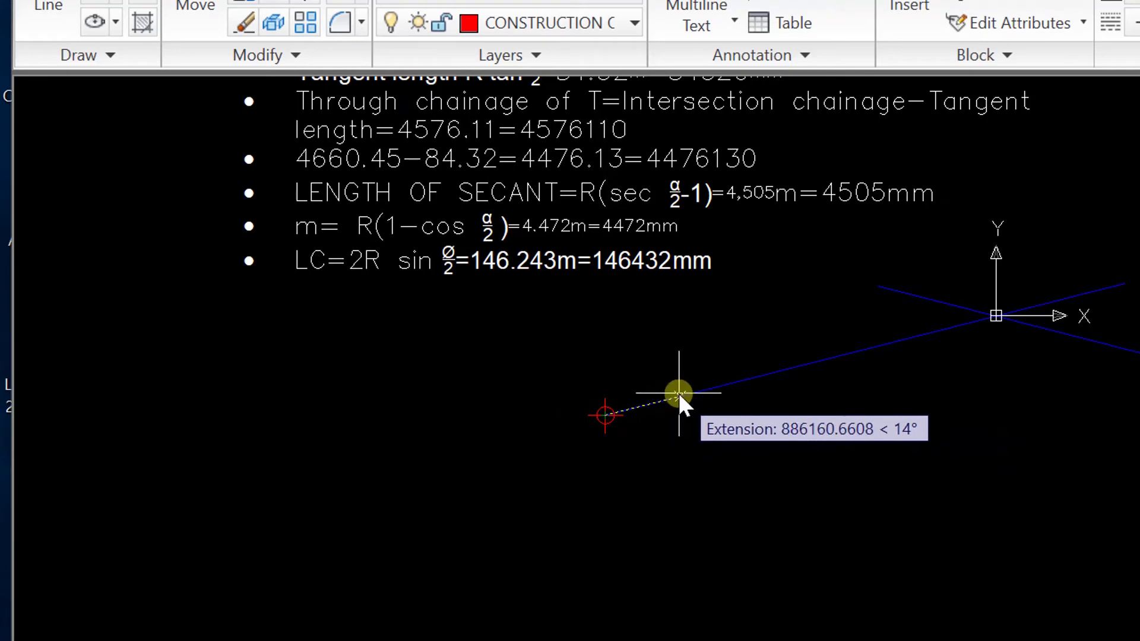
scroll(678, 391, down, 2)
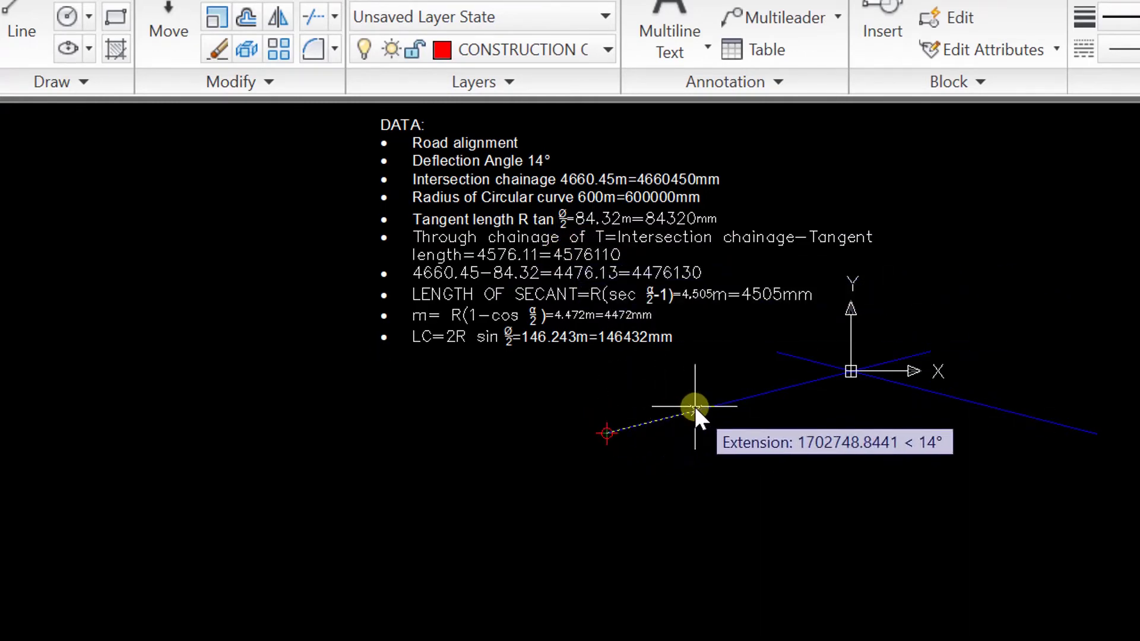
text(4)
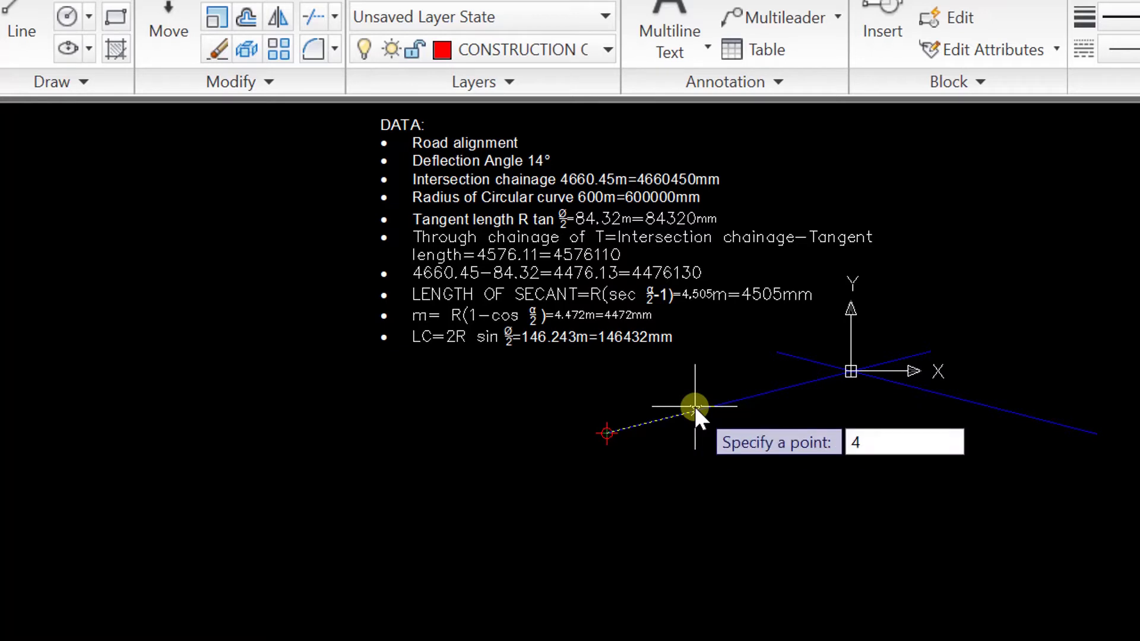
text(5)
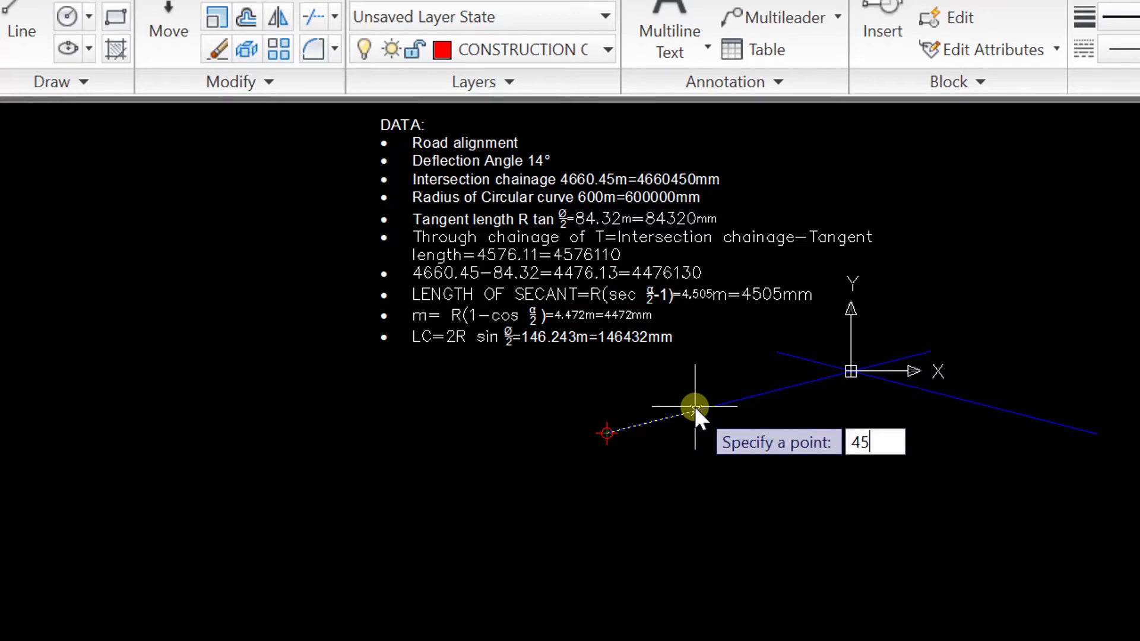
text(7)
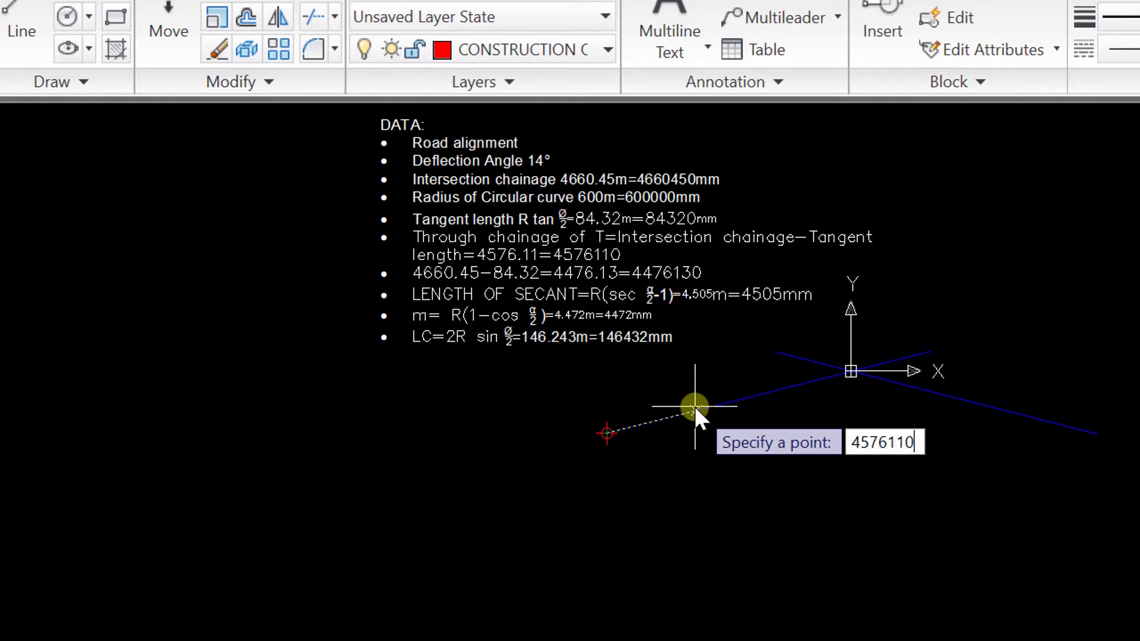
text(6110)
key(Return)
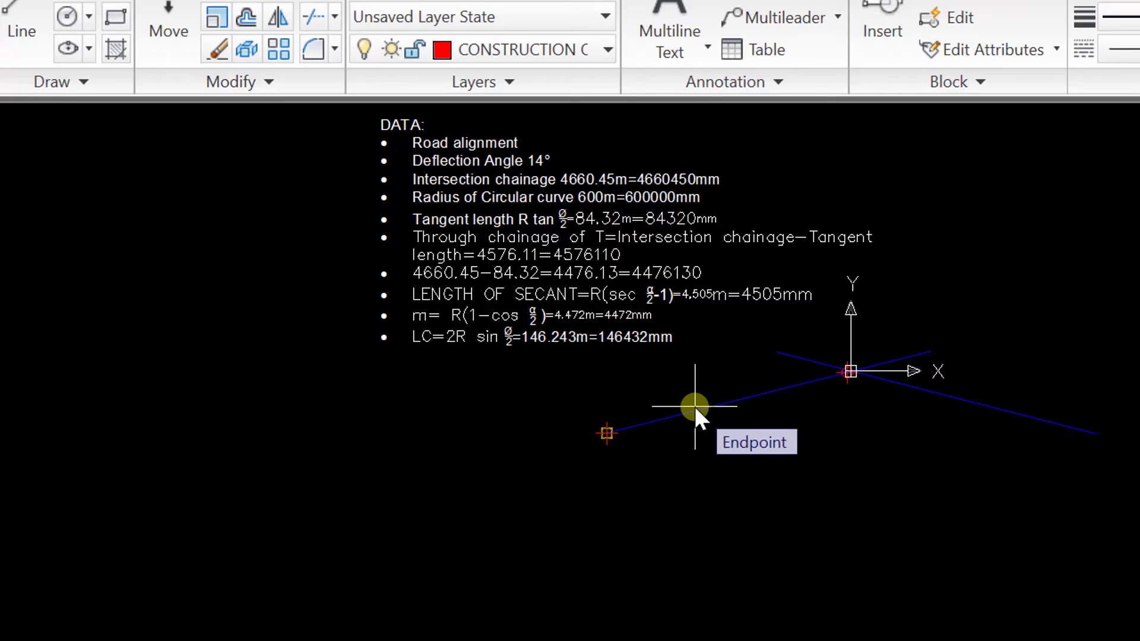
Place a point on the opposite tangent line where it meets the horizontal tracking line from the first tangent point
scroll(808, 351, up, 2)
scroll(819, 415, up, 5)
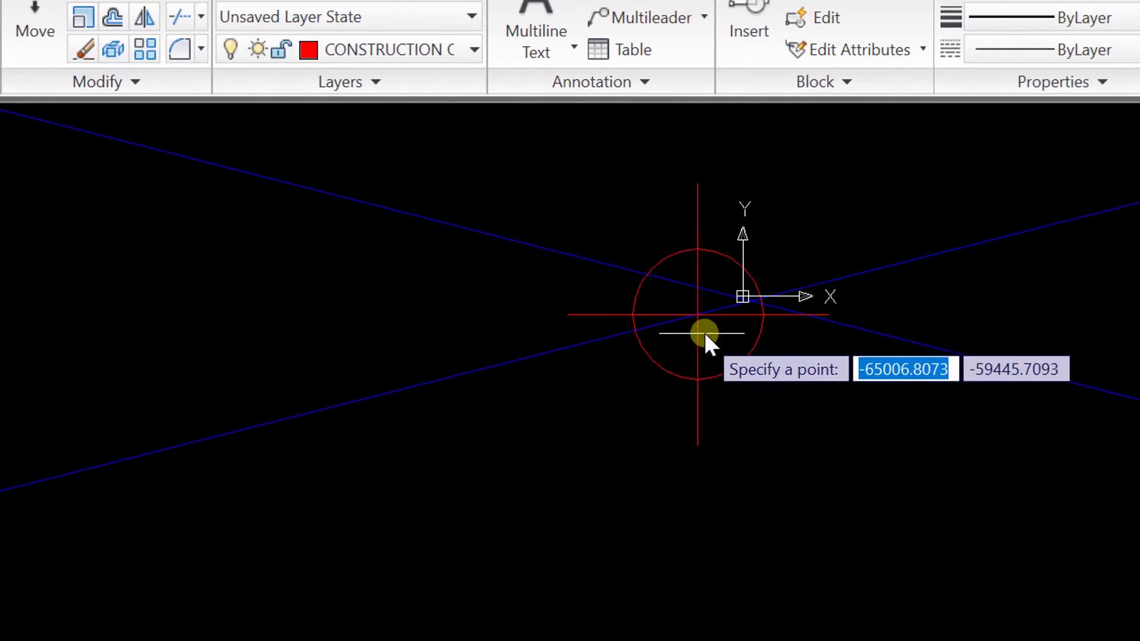
scroll(572, 439, down, 6)
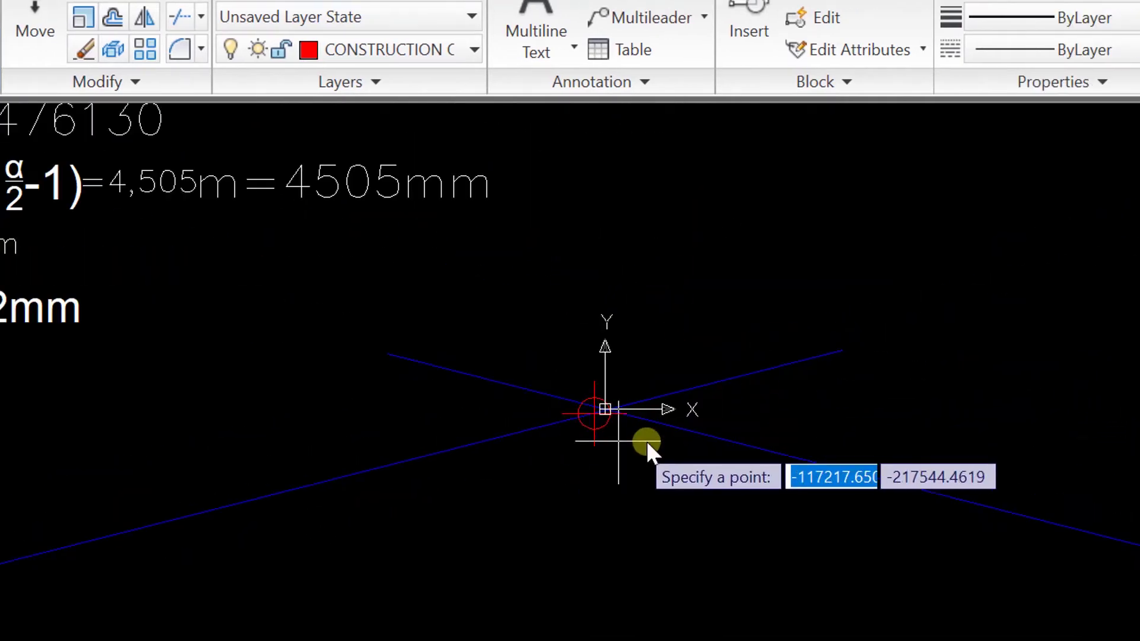
scroll(644, 417, up, 3)
scroll(97, 396, down, 6)
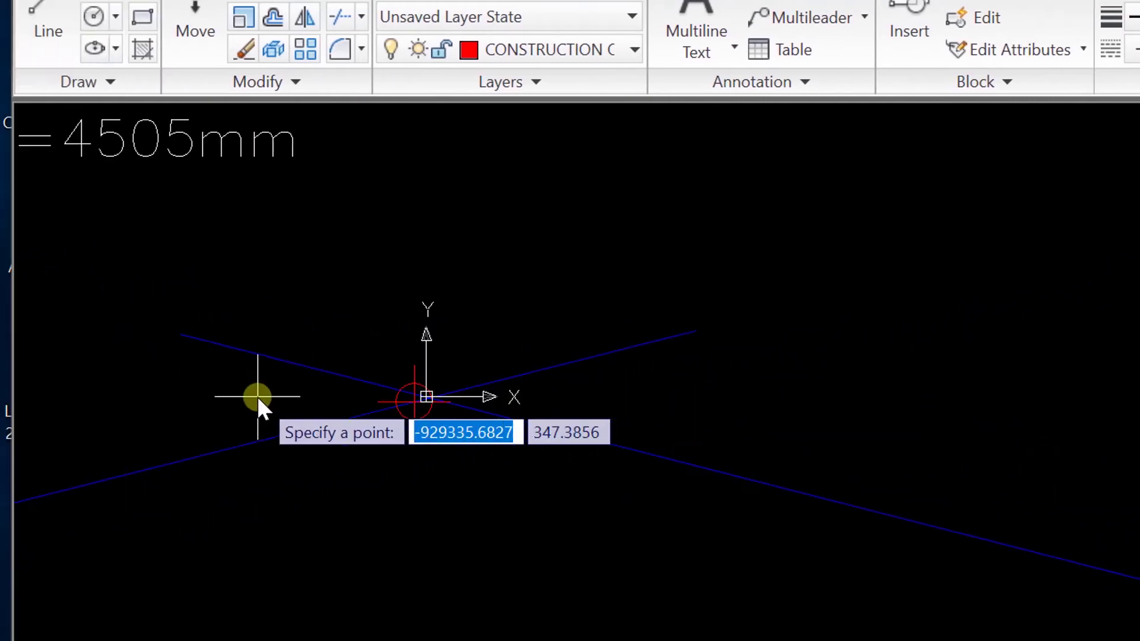
scroll(344, 429, down, 5)
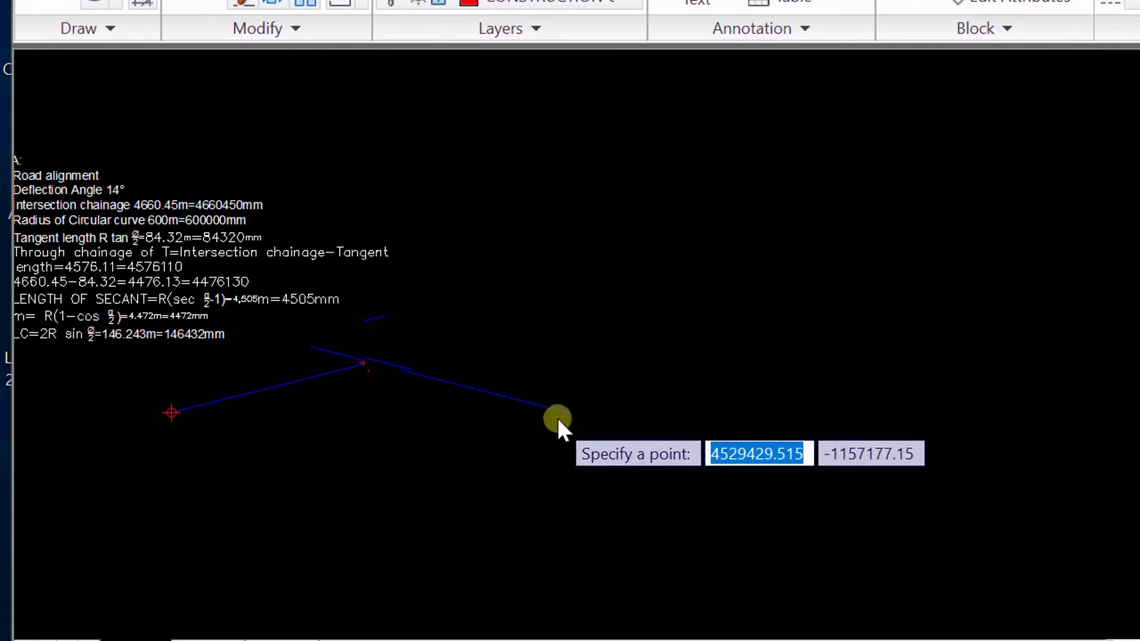
scroll(557, 469, up, 2)
scroll(731, 418, down, 5)
scroll(529, 369, up, 3)
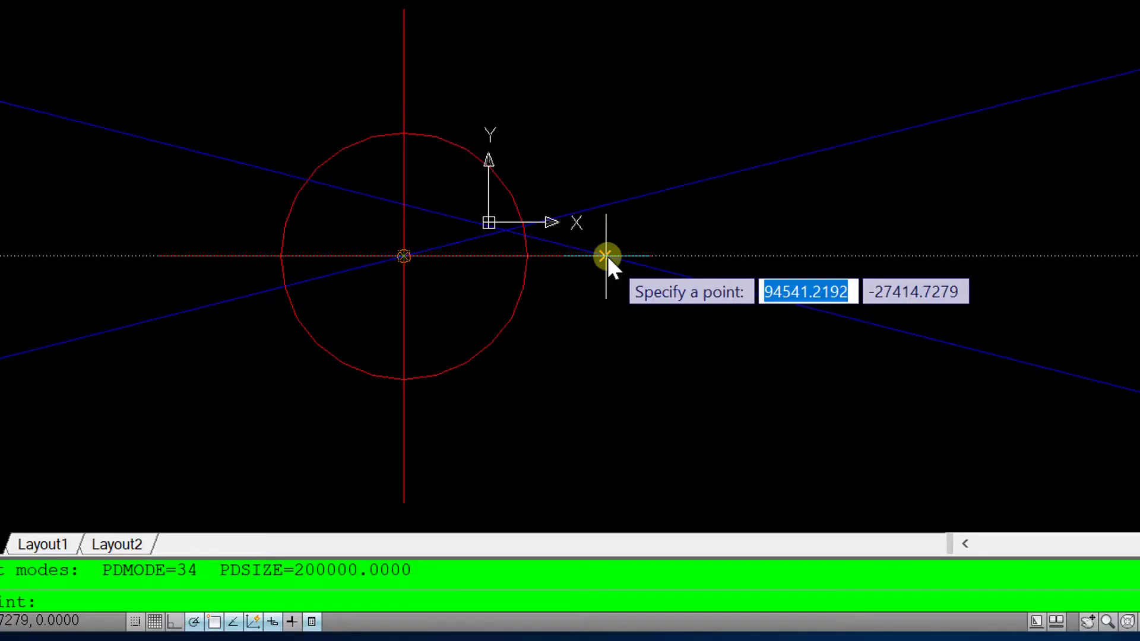
click(605, 256)
Place a point at the outer endpoint of the opposite tangent line and end the point command
scroll(760, 348, down, 4)
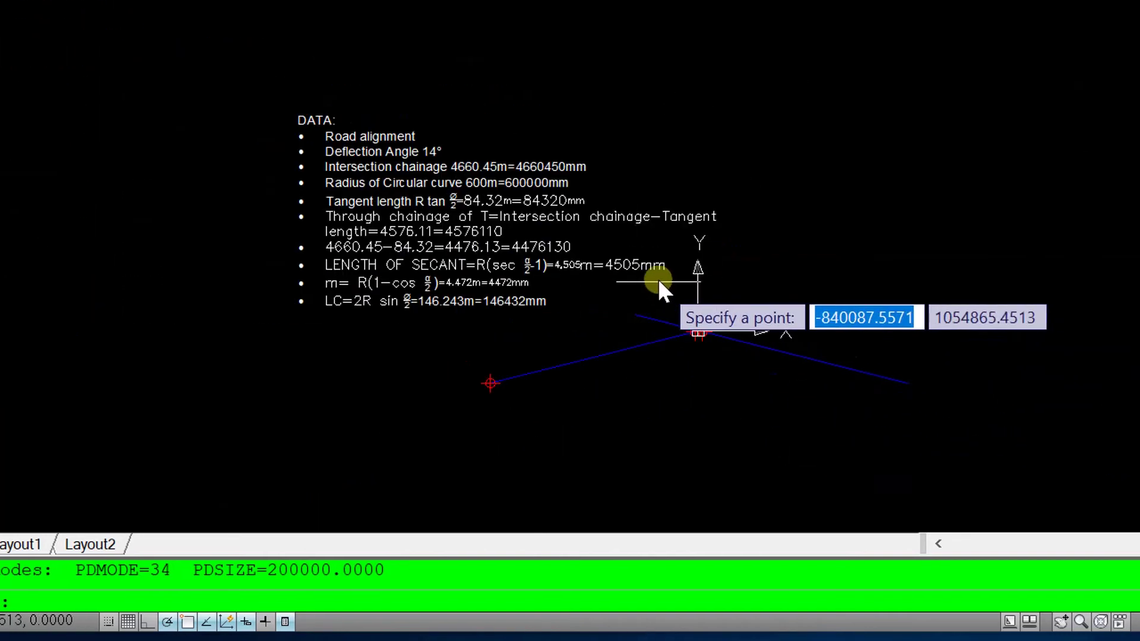
scroll(657, 279, down, 2)
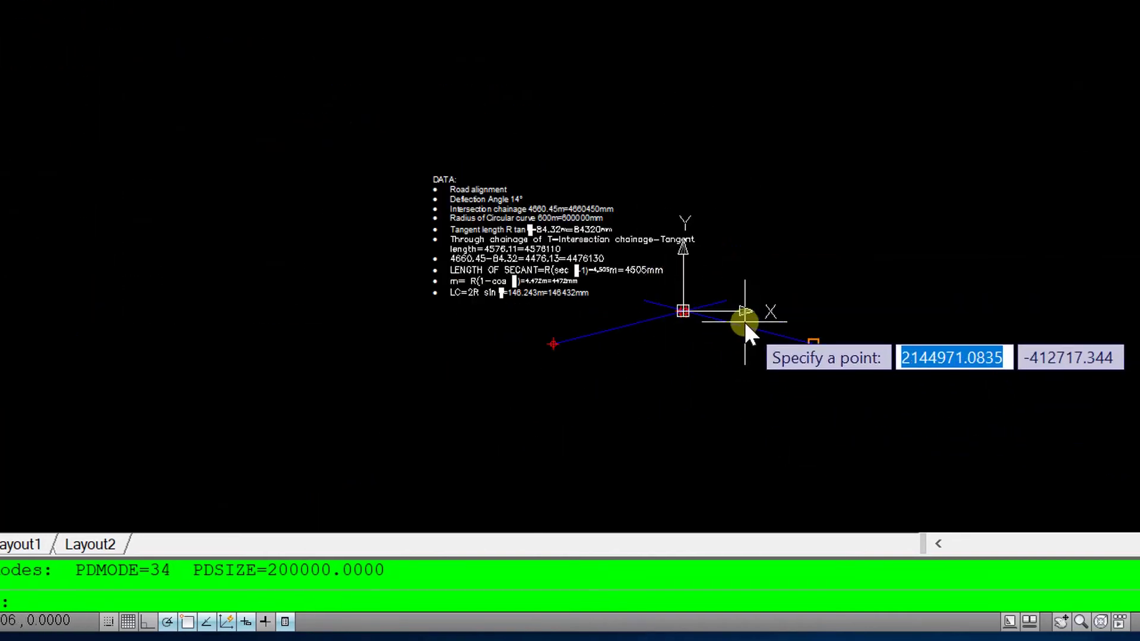
scroll(742, 330, up, 5)
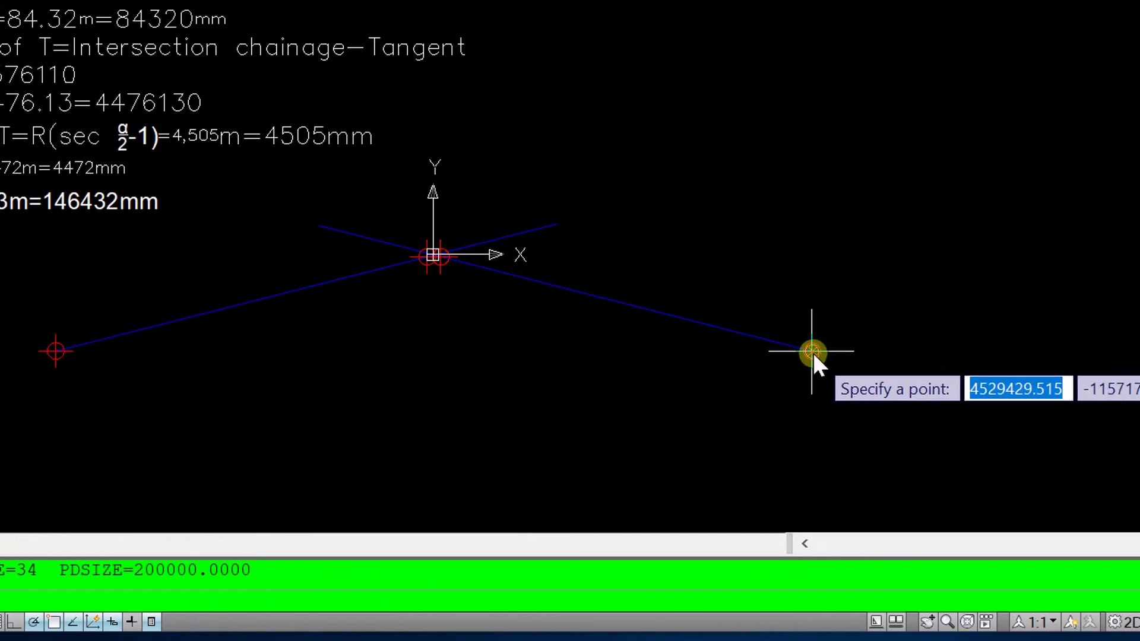
click(813, 352)
key(Return)
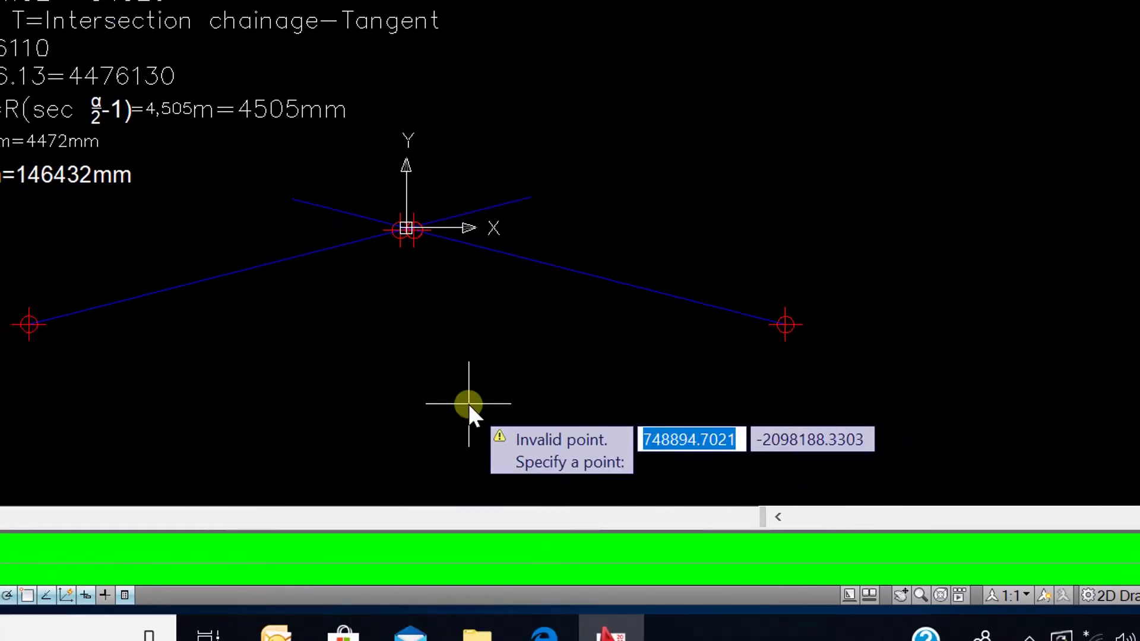
key(Escape)
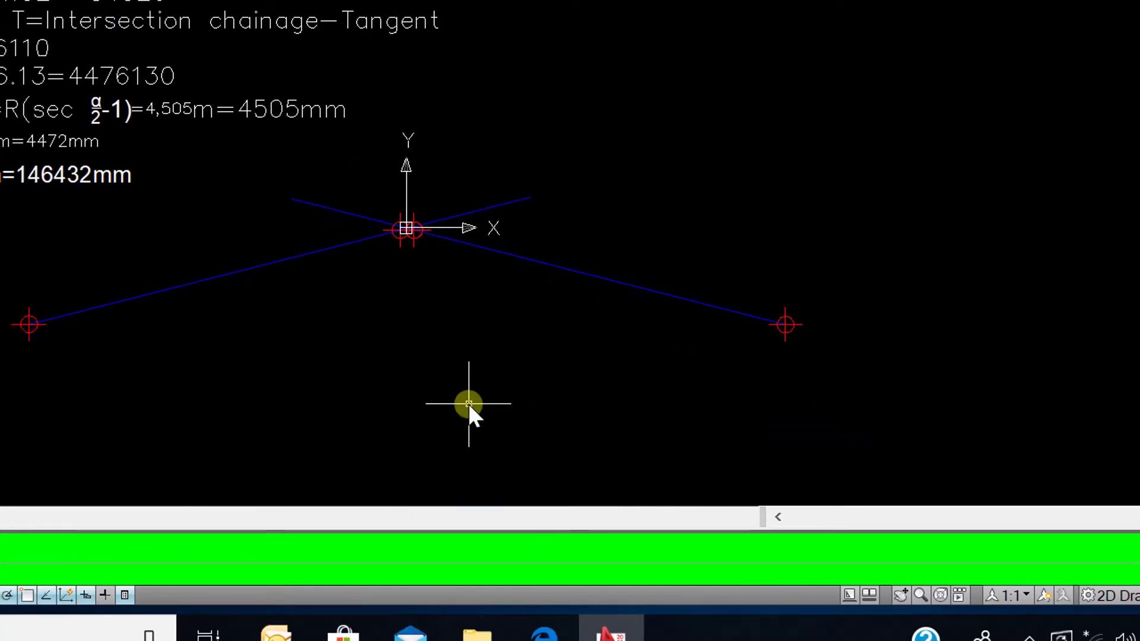
Inspect the tangent points near the intersection and check them against the chainage values in the data text
scroll(419, 250, up, 10)
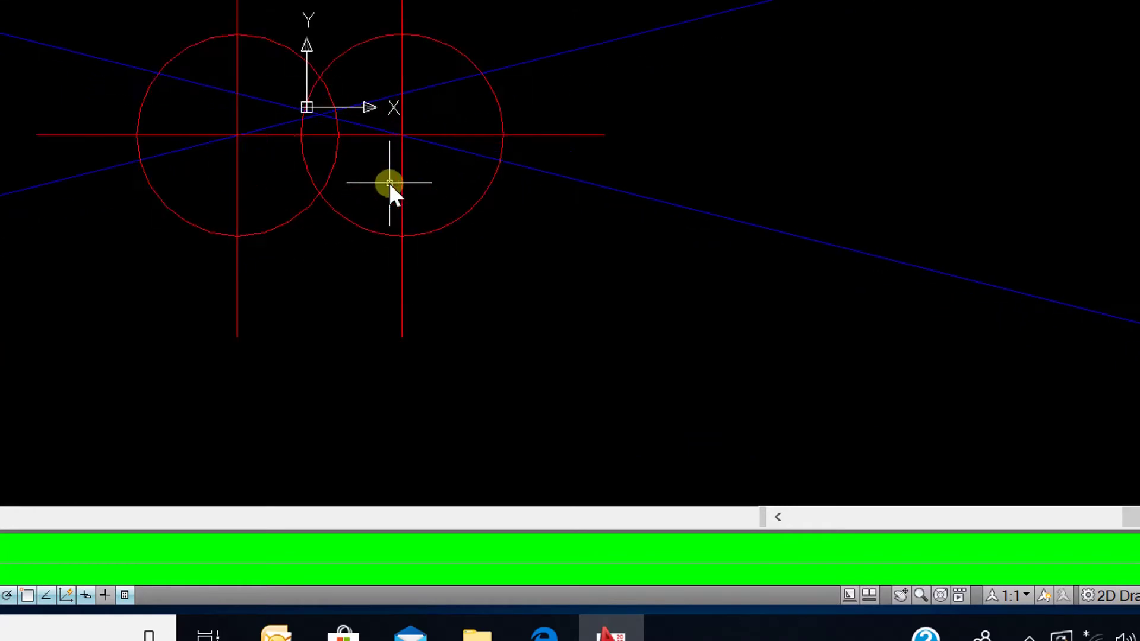
scroll(389, 185, down, 5)
scroll(401, 252, up, 4)
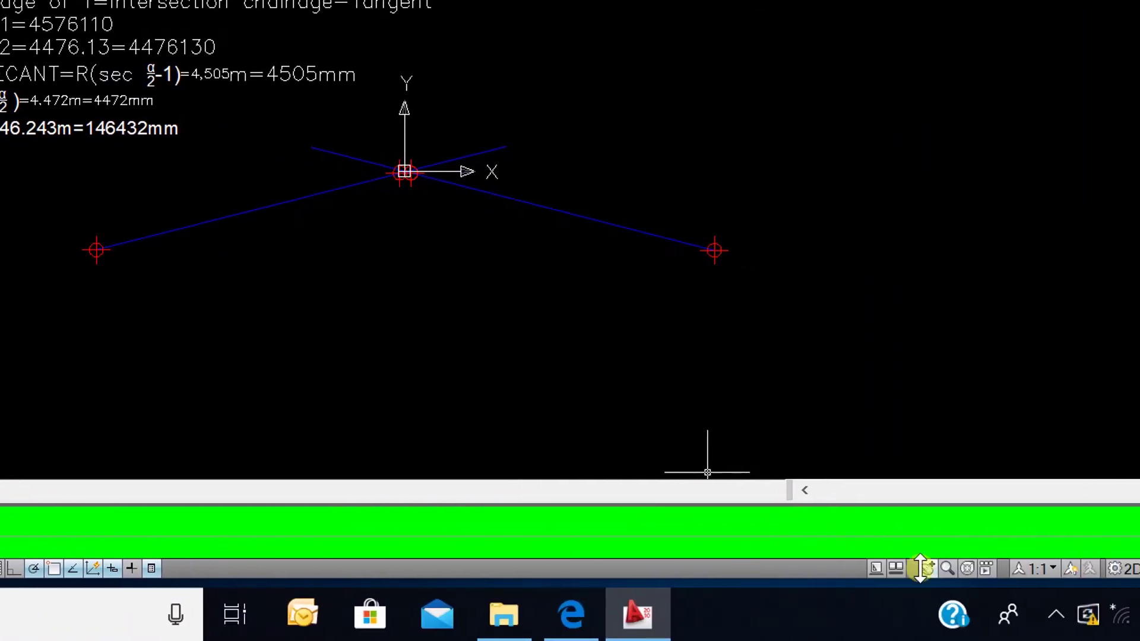
scroll(529, 444, down, 4)
scroll(344, 306, up, 3)
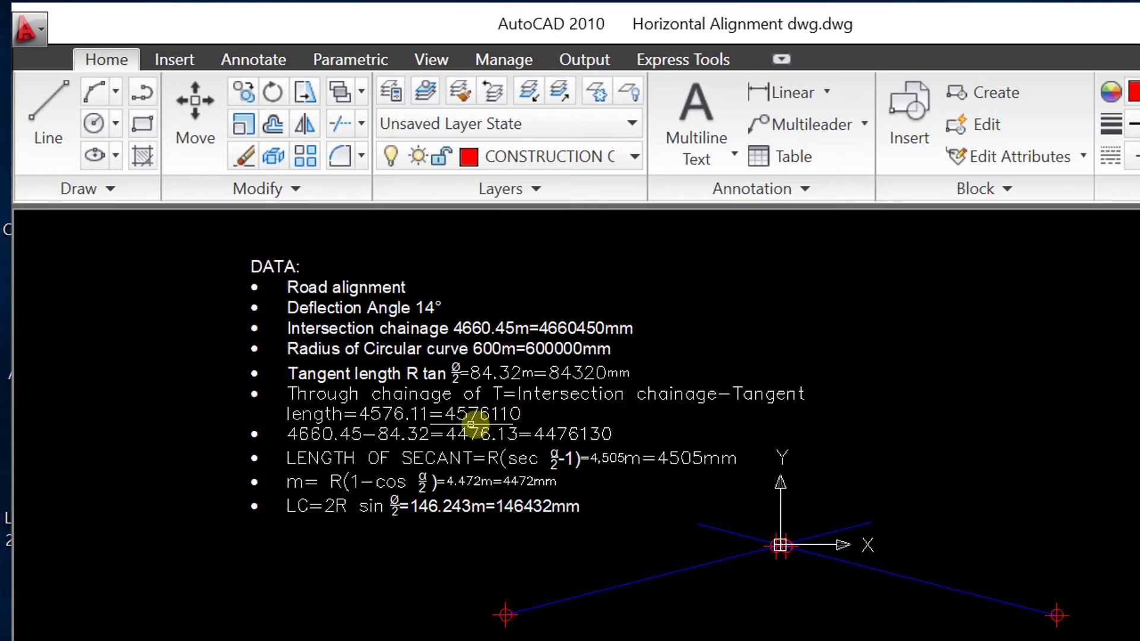
scroll(353, 390, up, 2)
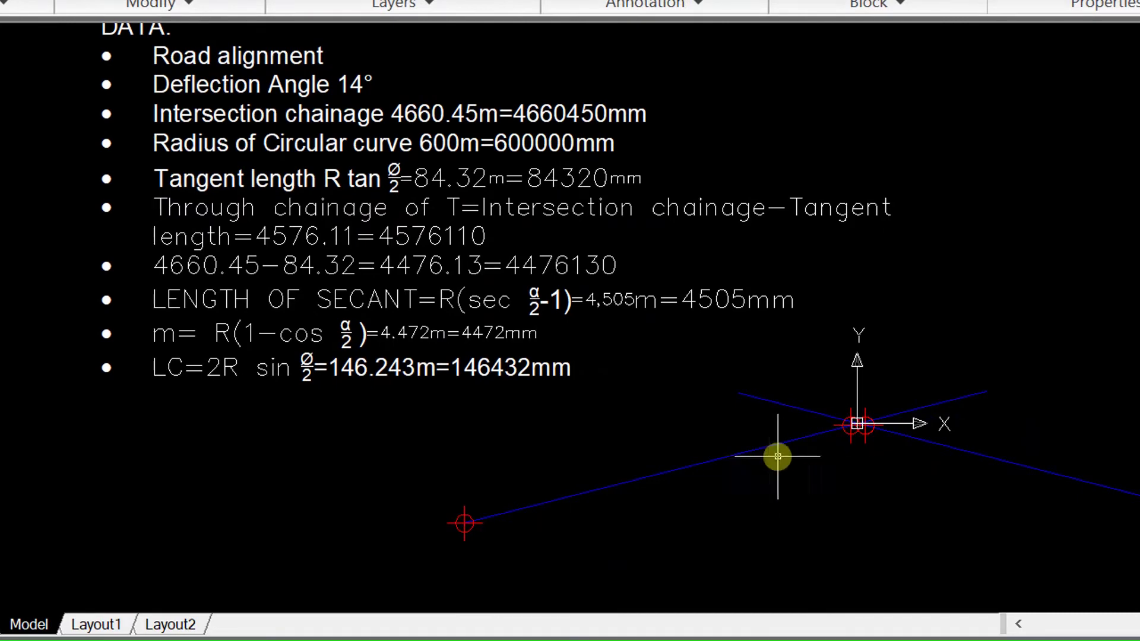
Place a point at the intersection of the two tangent lines and end the point command
scroll(866, 426, up, 10)
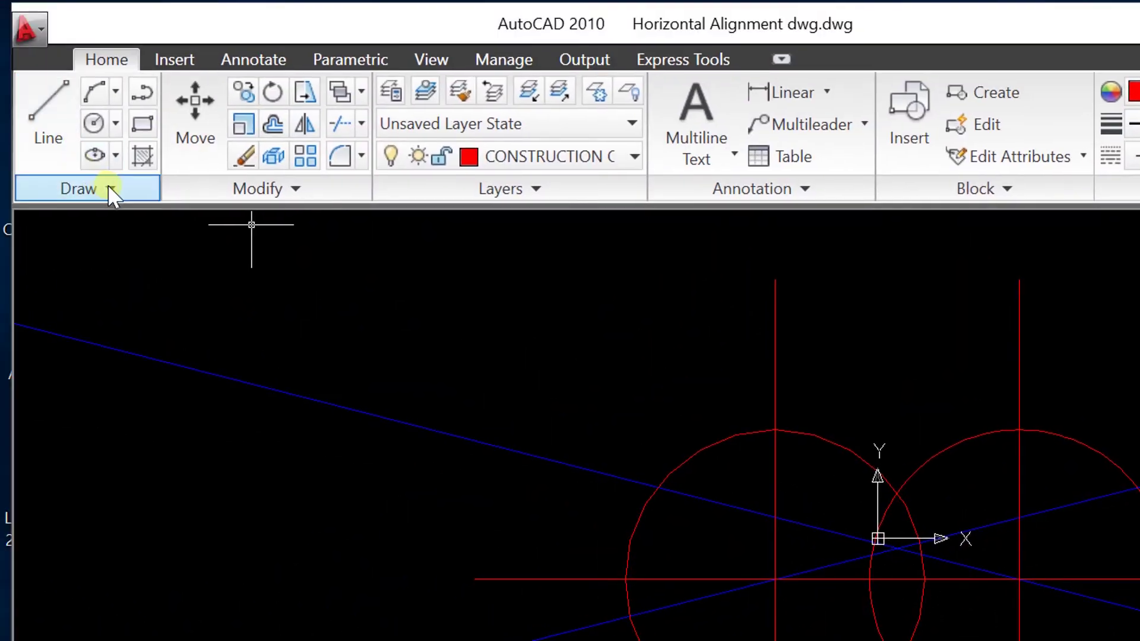
click(107, 191)
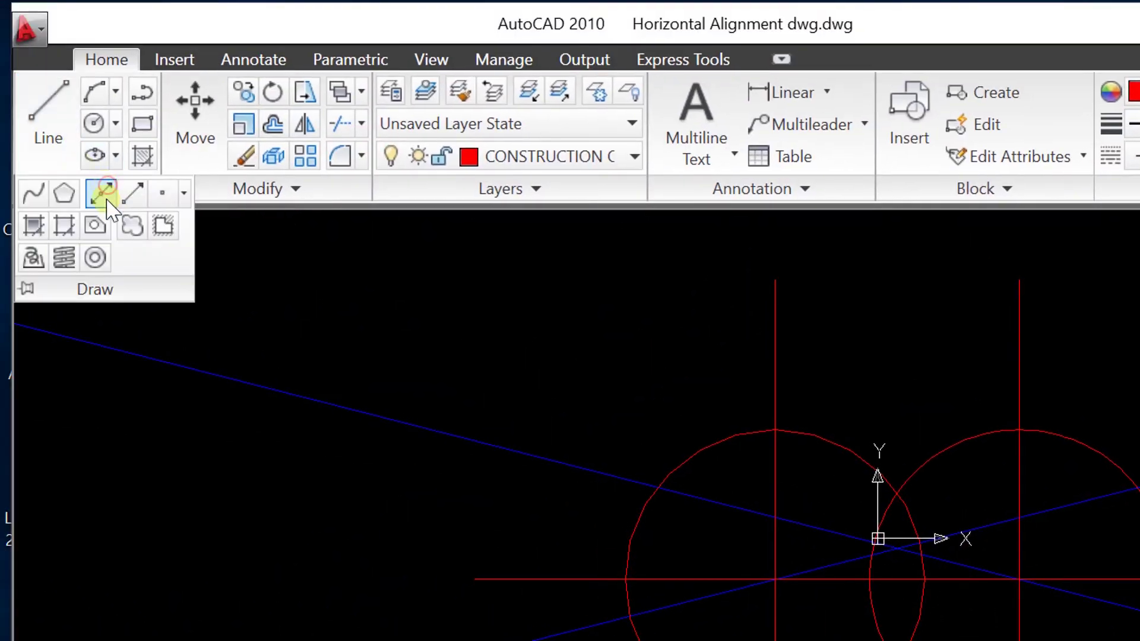
click(158, 203)
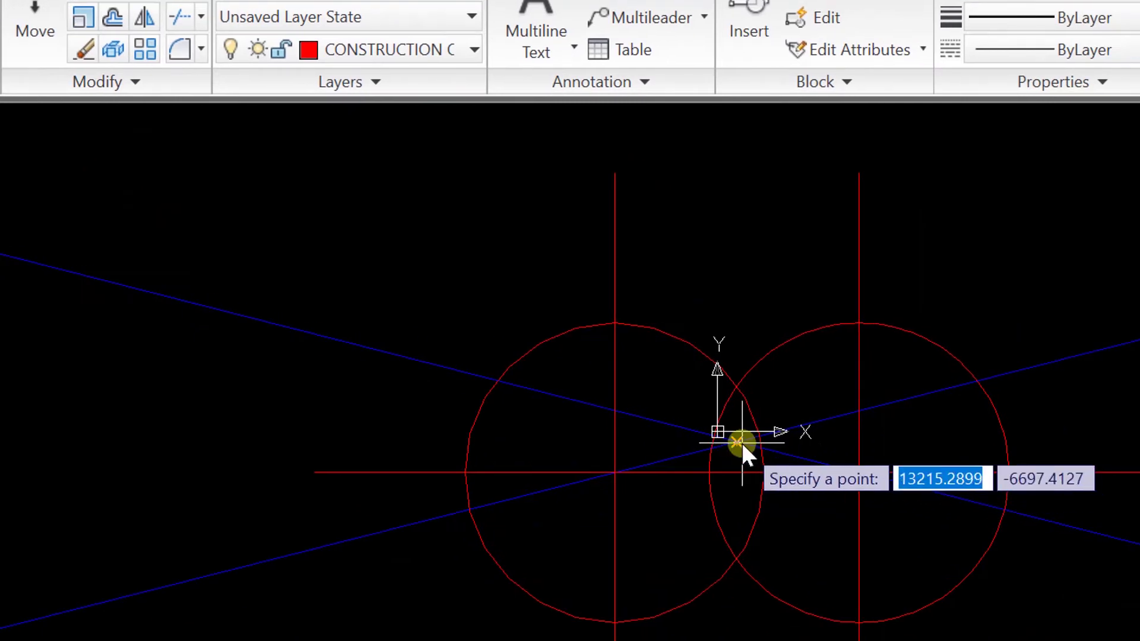
scroll(727, 374, down, 9)
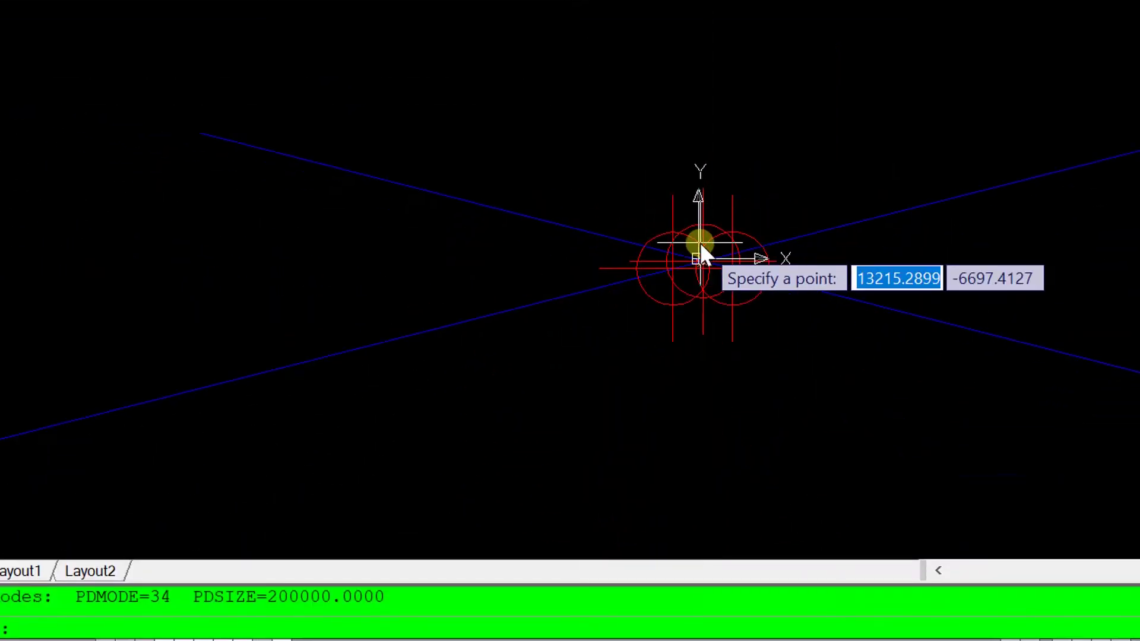
scroll(754, 467, down, 5)
scroll(727, 337, down, 7)
key(Return)
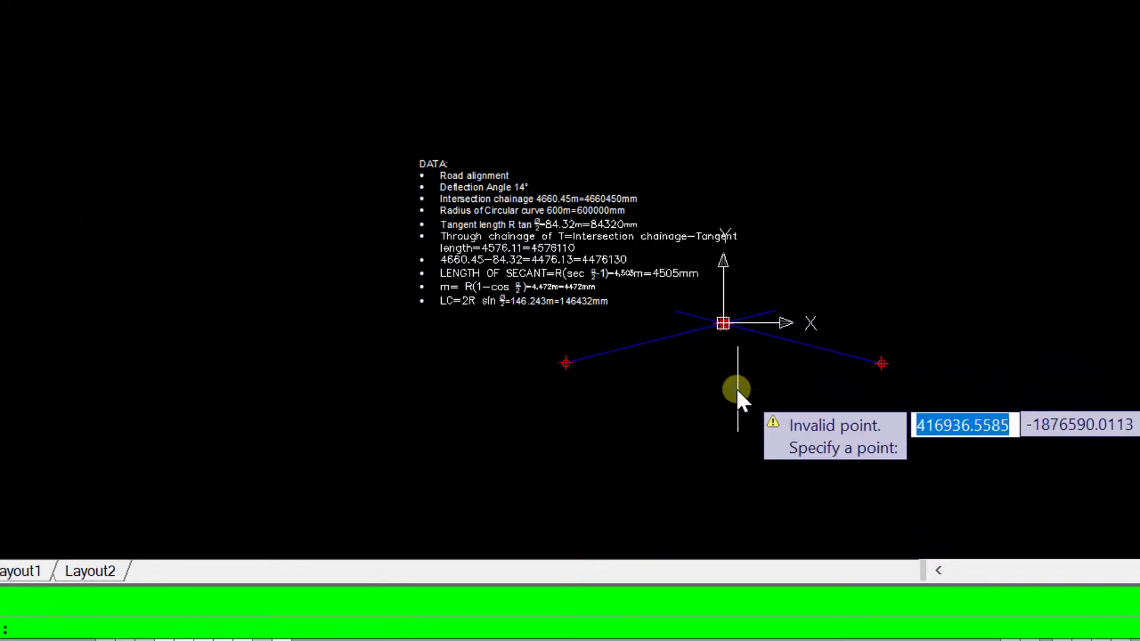
key(Escape)
Draw a 4505 mm line straight down from the intersection of the two tangent lines and end the line command
scroll(344, 534, up, 1)
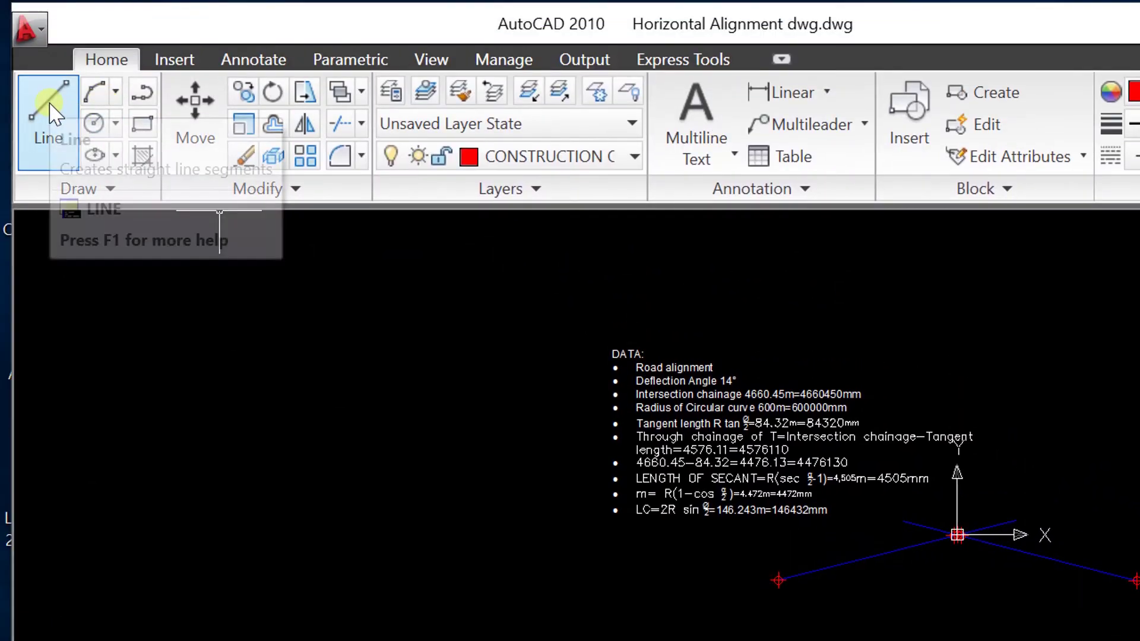
click(48, 18)
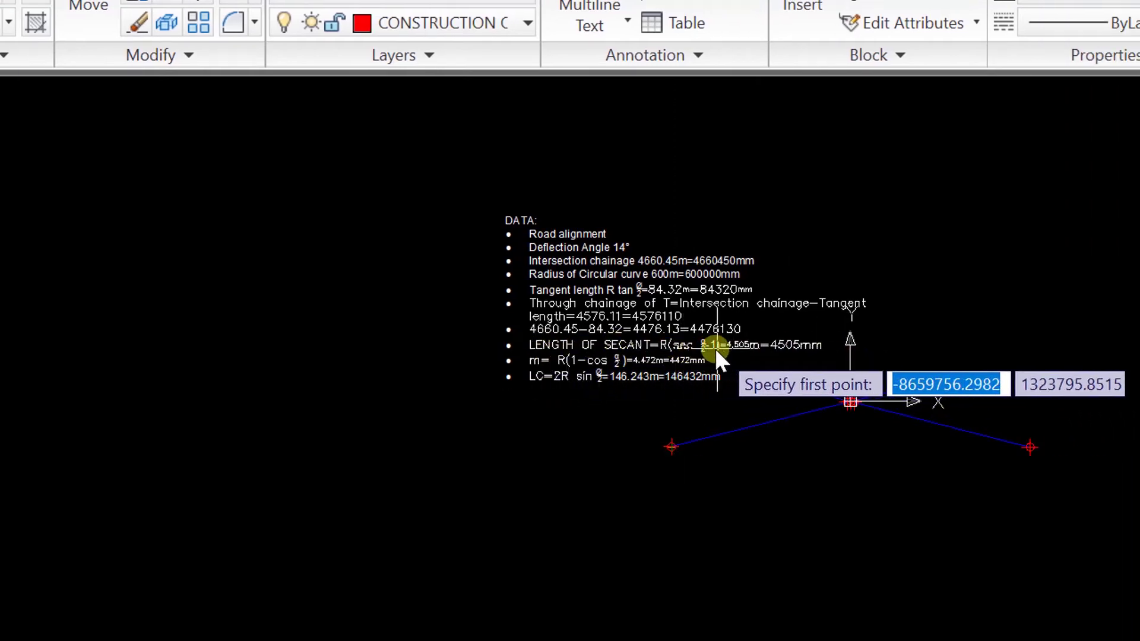
scroll(864, 426, up, 3)
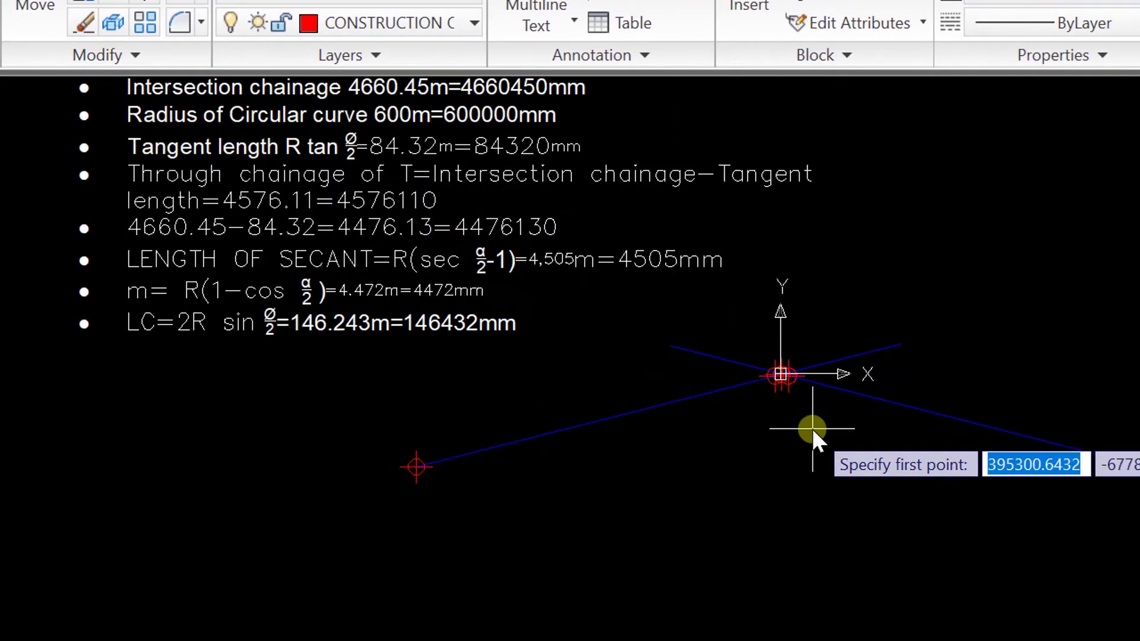
scroll(798, 420, up, 4)
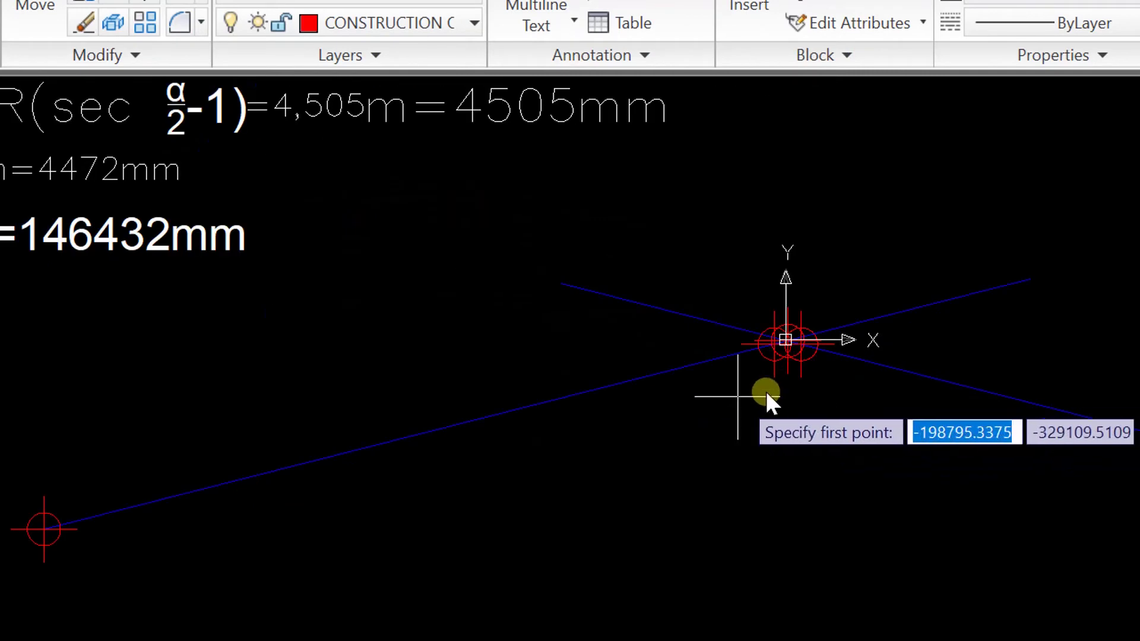
scroll(635, 410, down, 3)
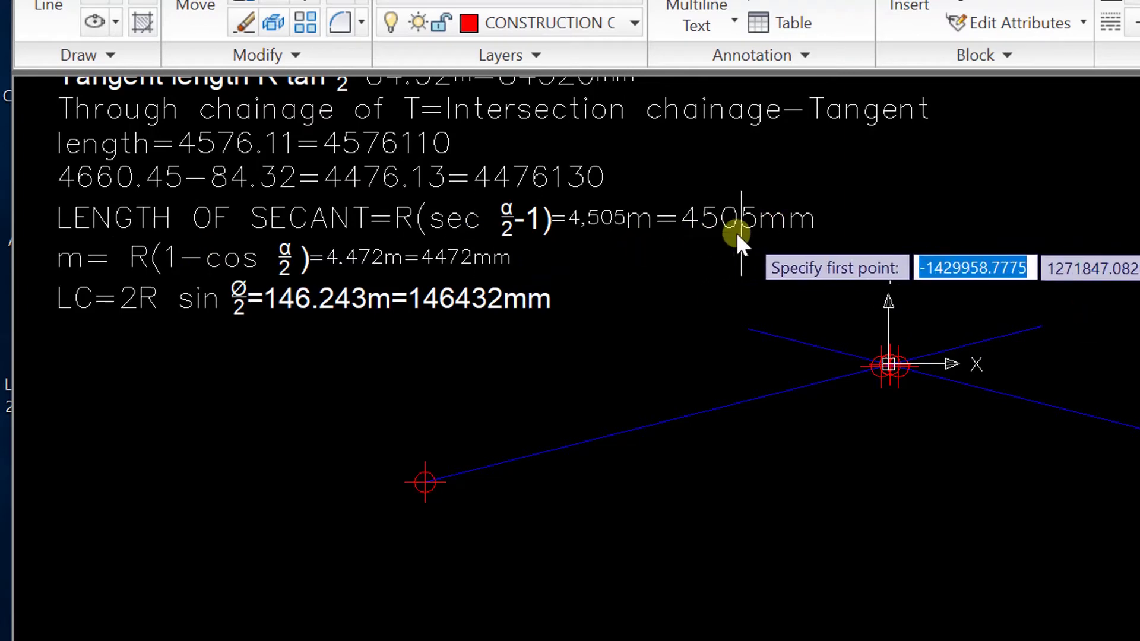
scroll(811, 368, up, 4)
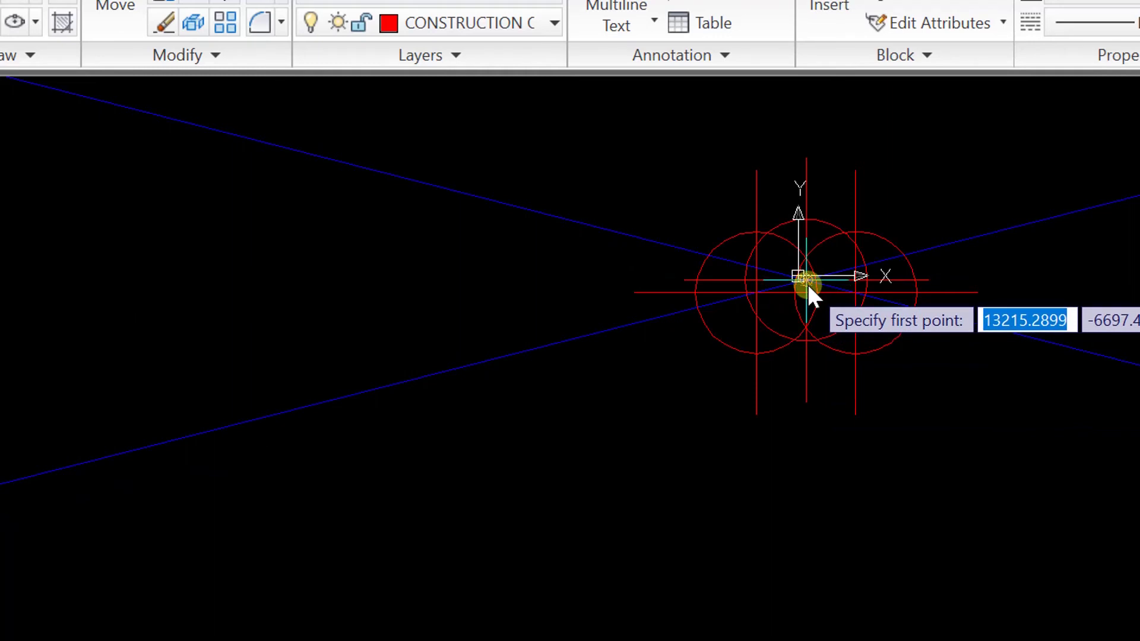
click(807, 283)
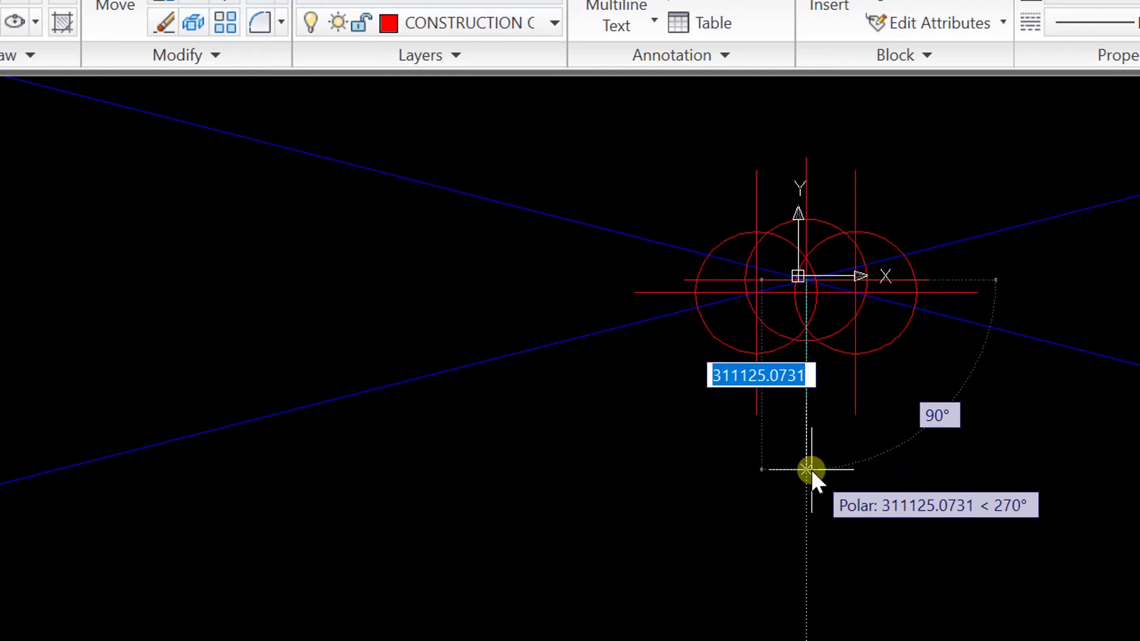
text(450)
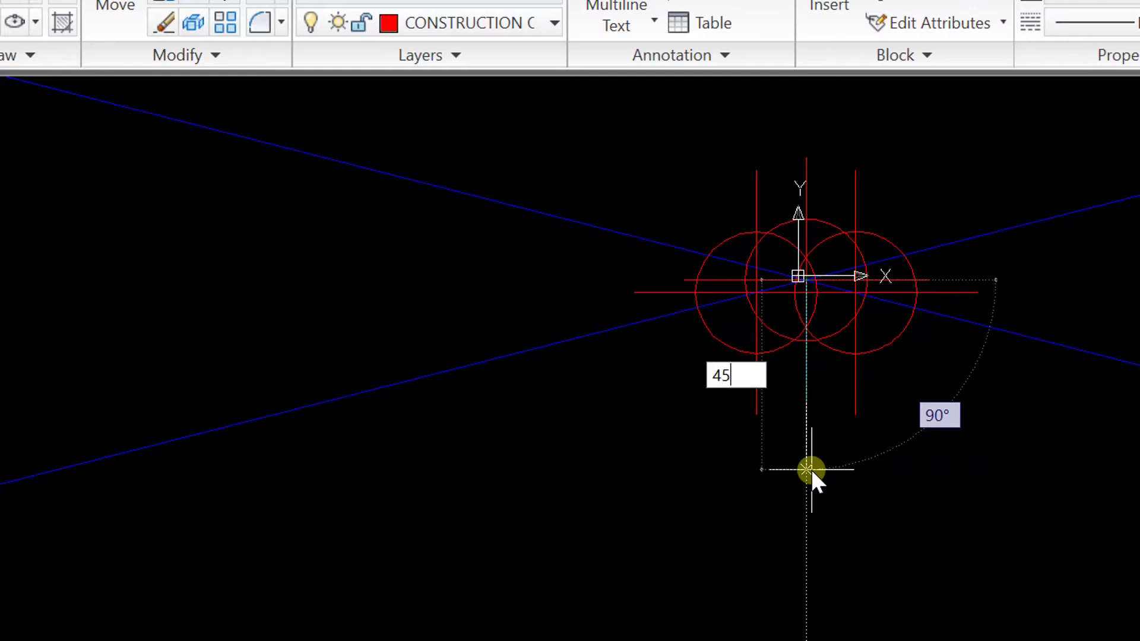
text(5)
key(Return)
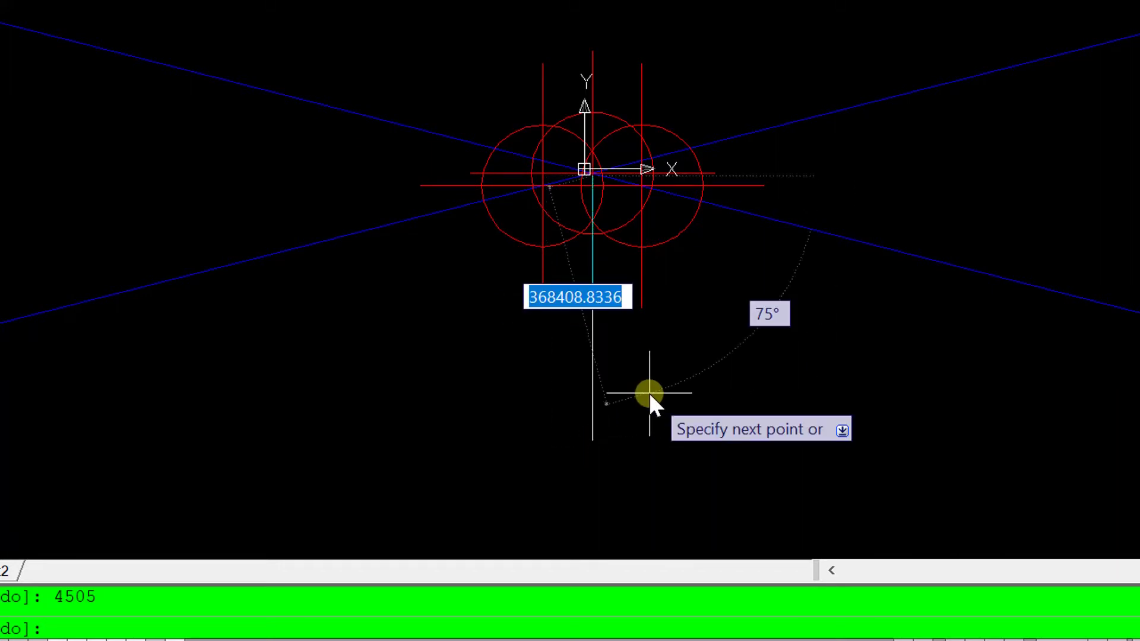
key(Escape)
Switch the workspace to AutoCAD Classic
scroll(585, 193, up, 8)
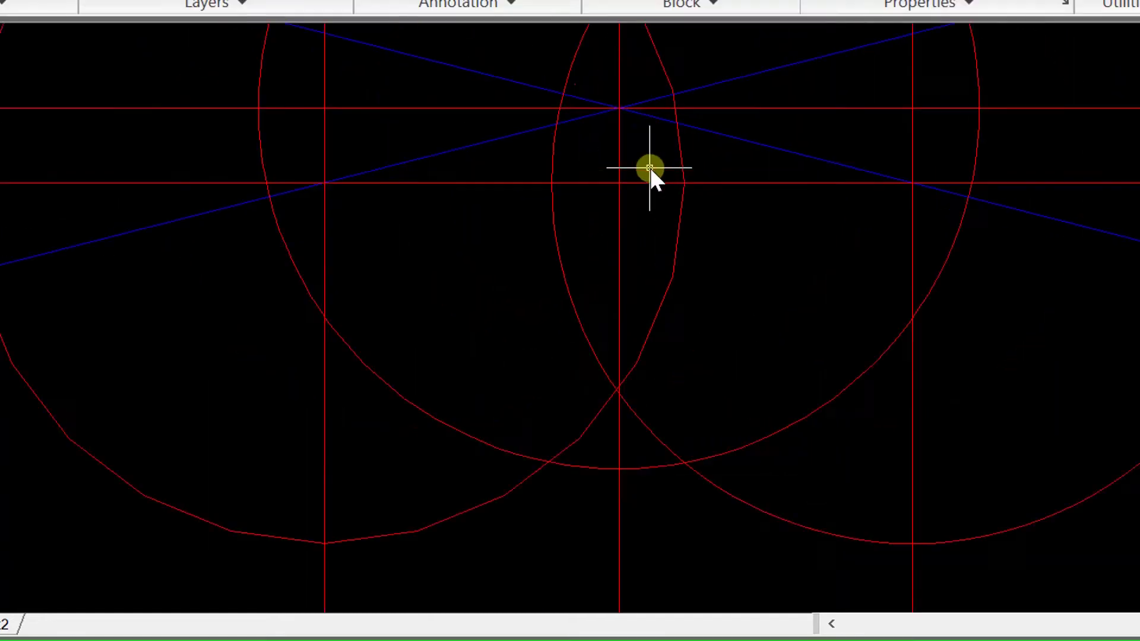
scroll(585, 163, down, 5)
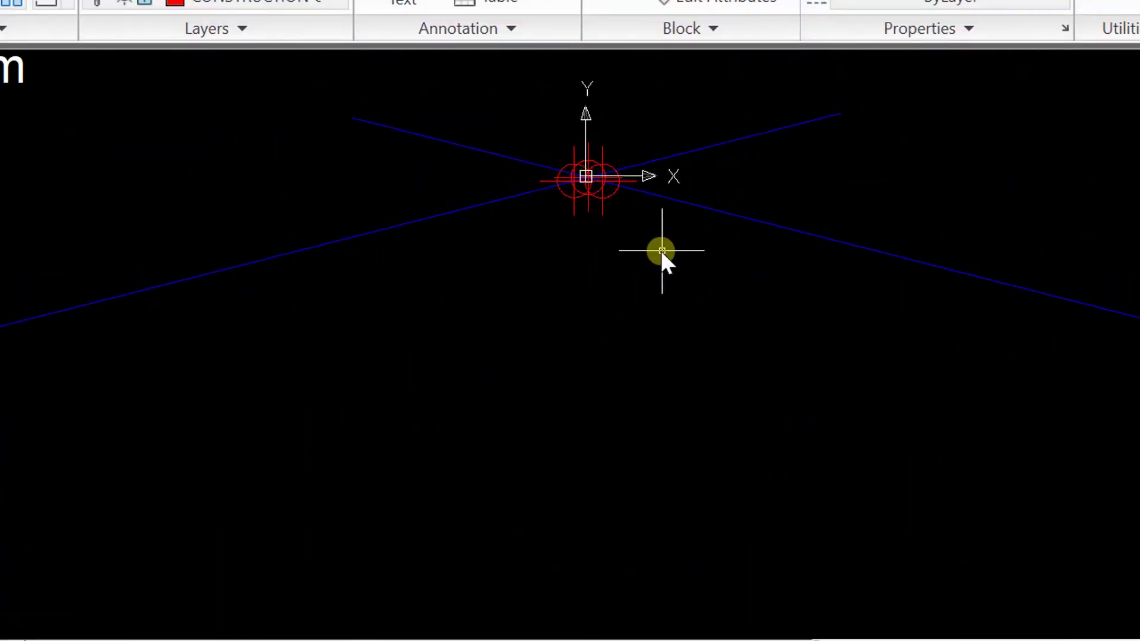
click(1031, 569)
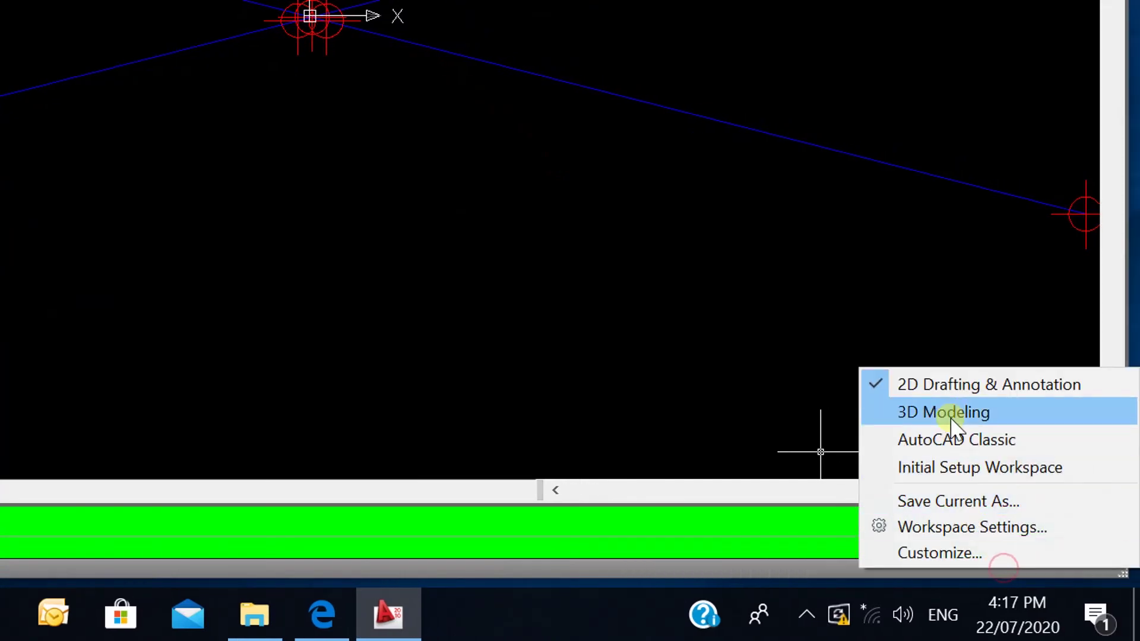
click(939, 384)
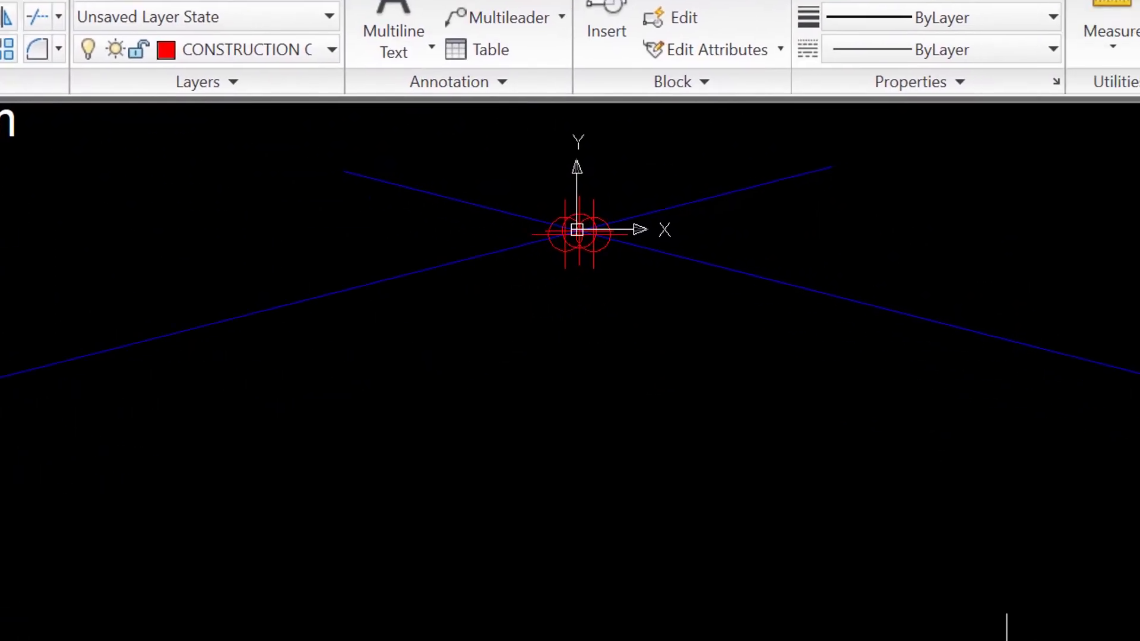
click(978, 597)
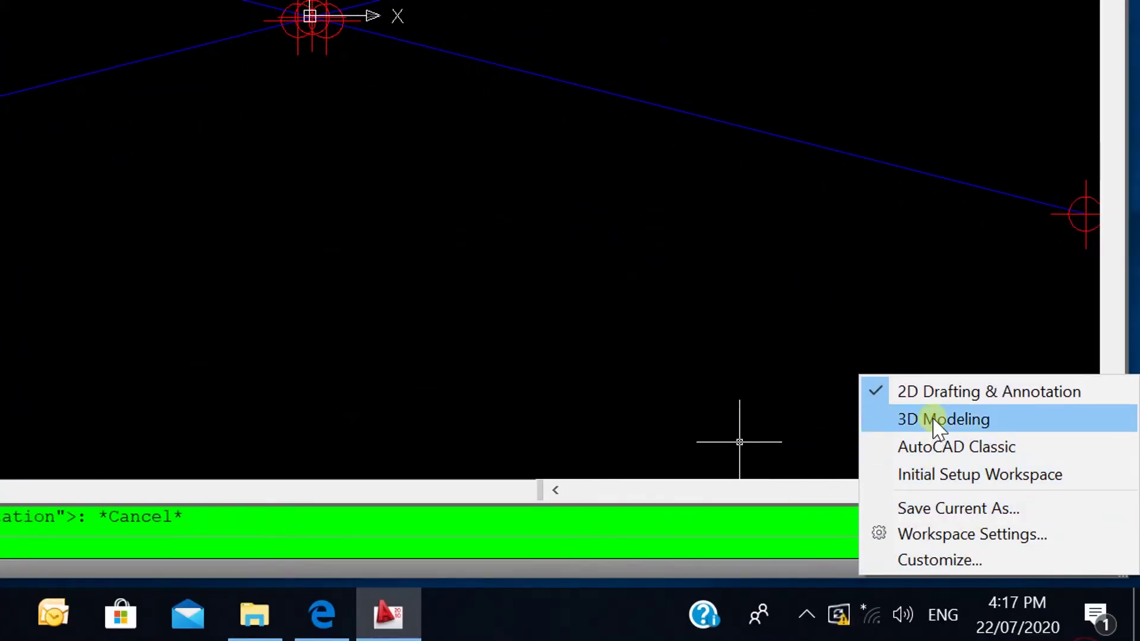
click(984, 446)
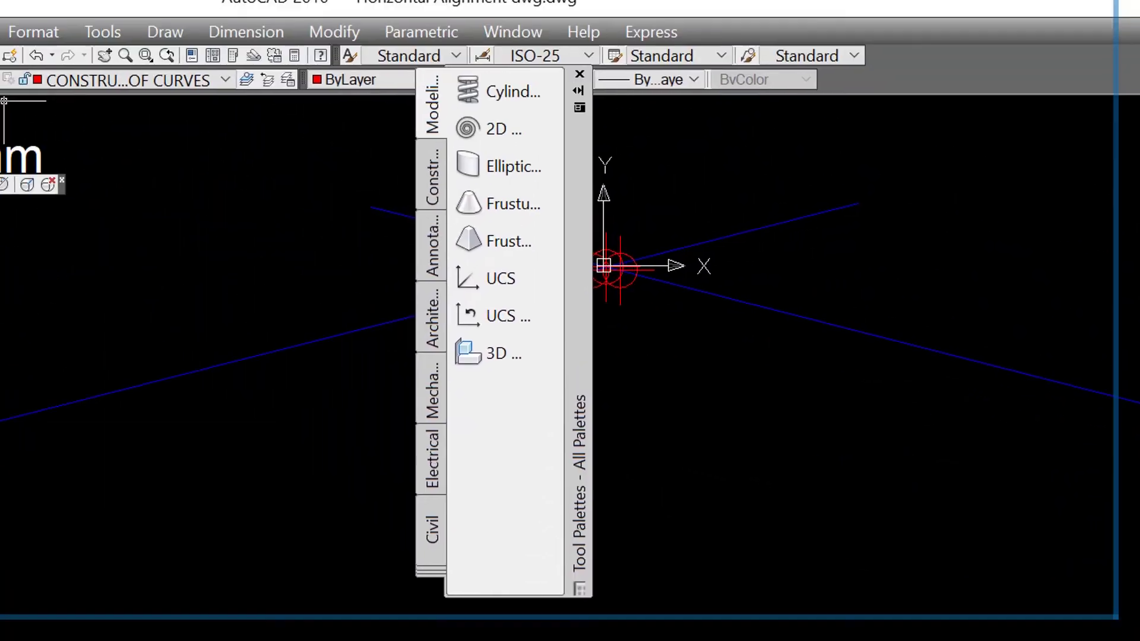
Reduce the point style size to 20000 absolute units, keeping the circle-with-cross marker
click(18, 32)
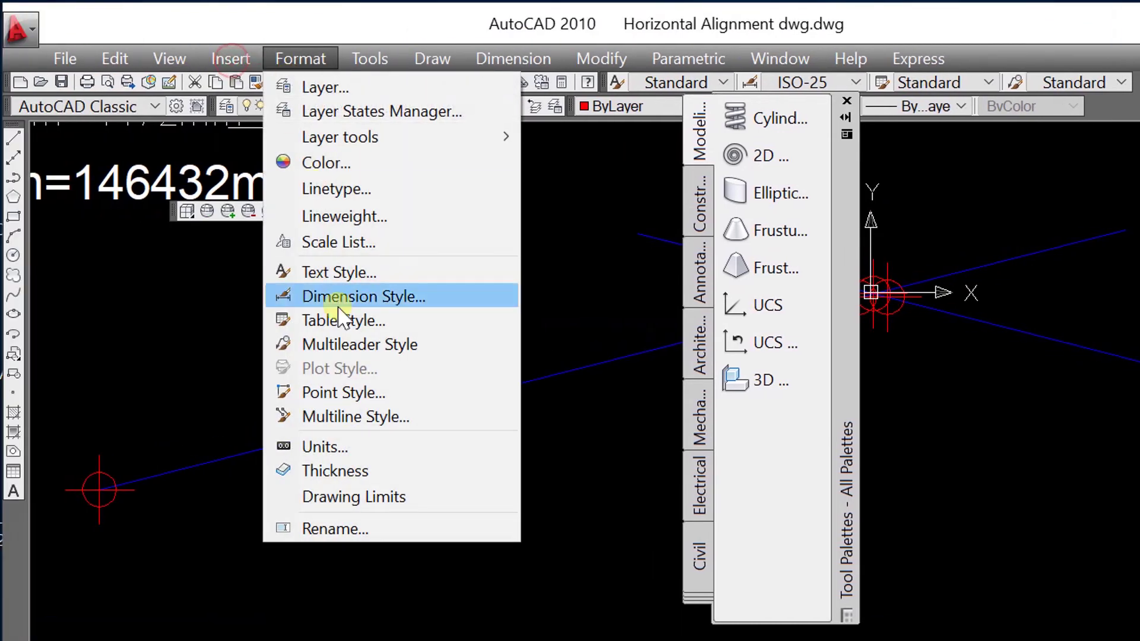
click(358, 388)
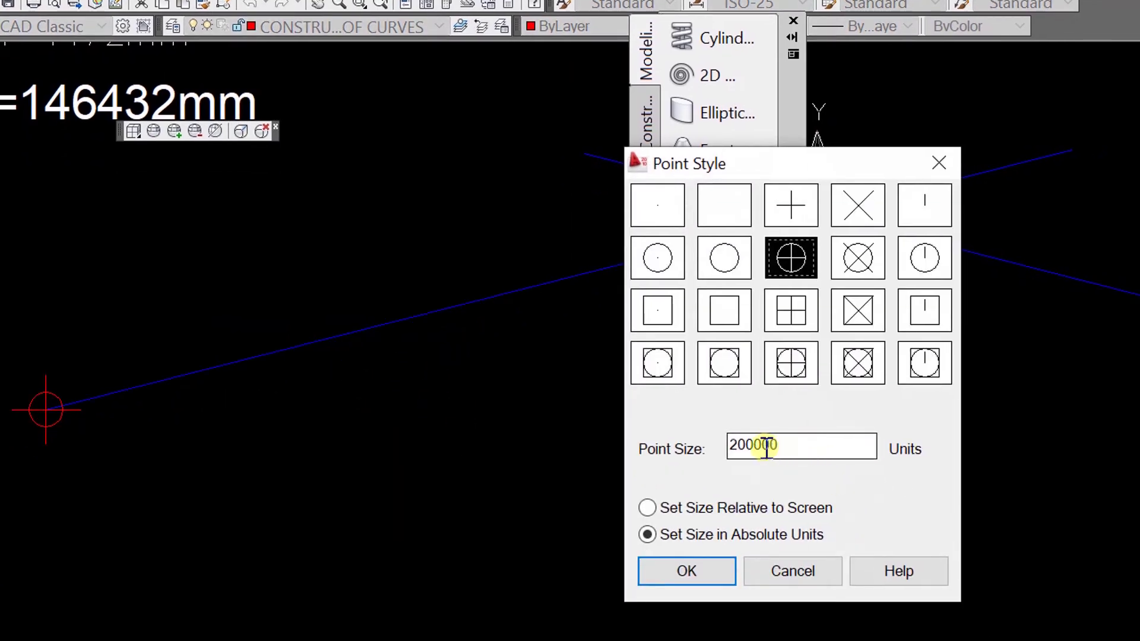
drag(770, 446, 796, 448)
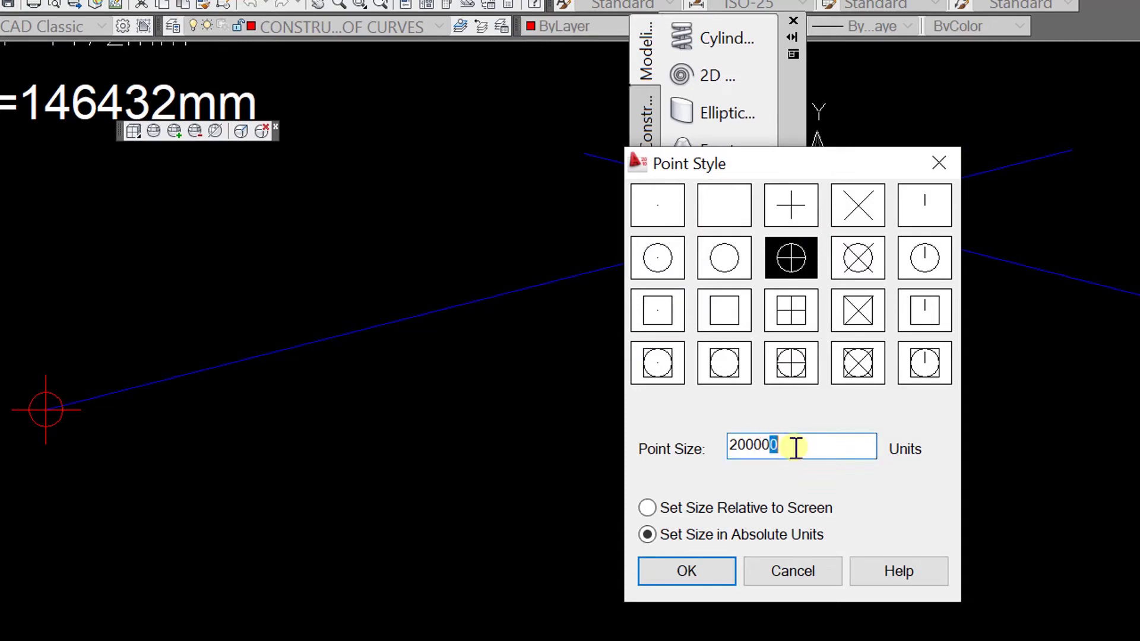
click(665, 574)
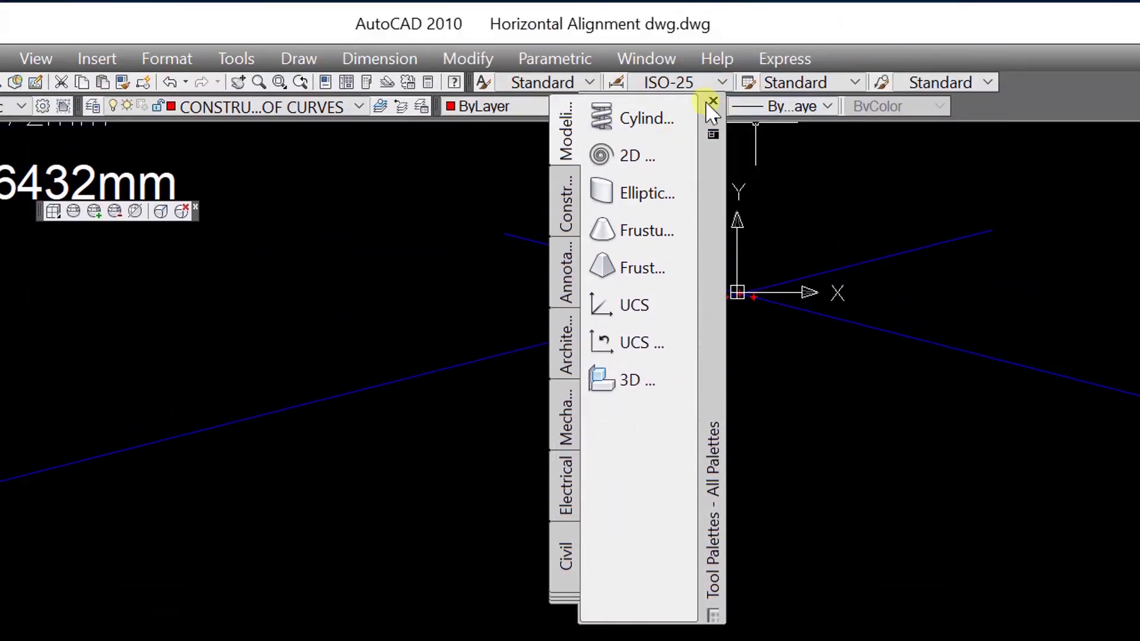
Close the tool palettes and return to the 2D Drafting & Annotation workspace
click(712, 103)
scroll(764, 285, up, 4)
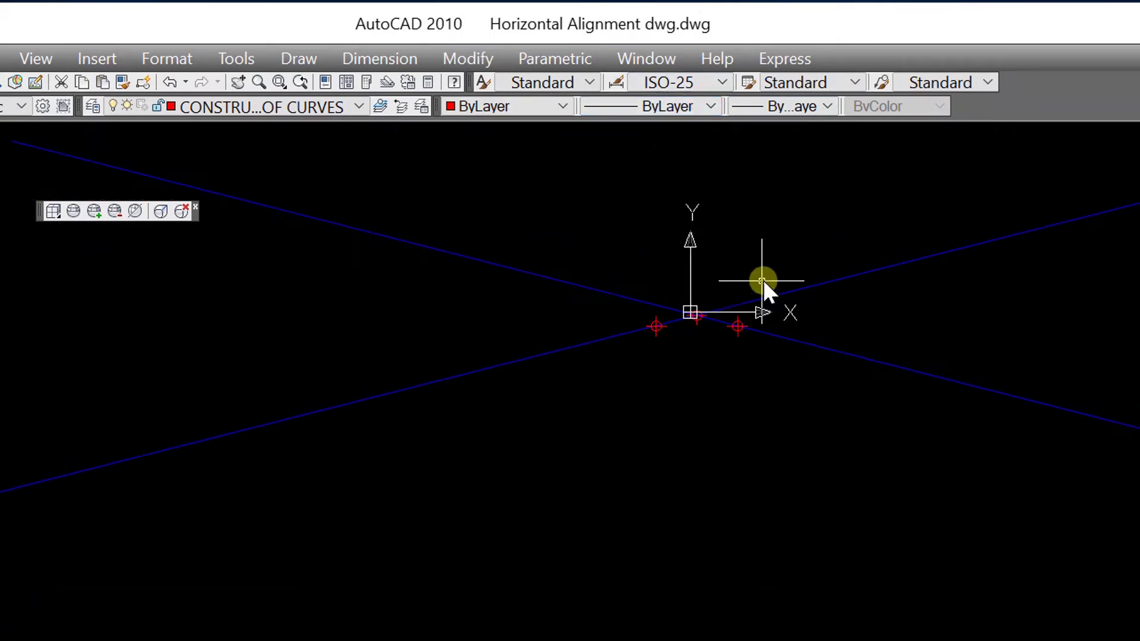
scroll(701, 322, up, 4)
scroll(700, 322, up, 4)
scroll(705, 315, down, 10)
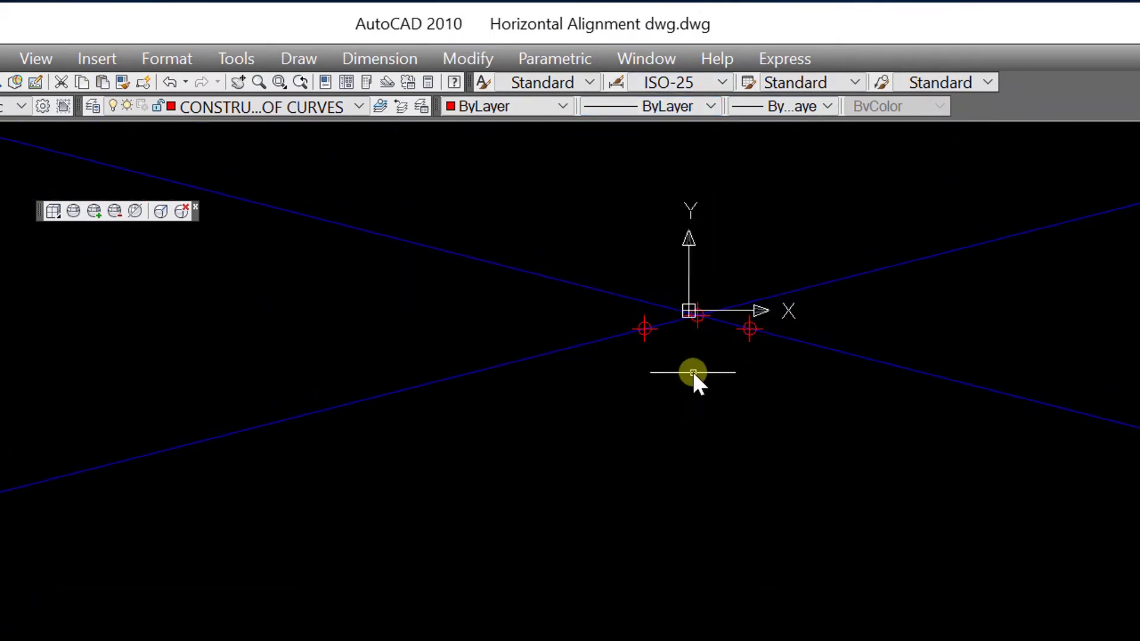
scroll(719, 416, down, 5)
scroll(717, 419, up, 5)
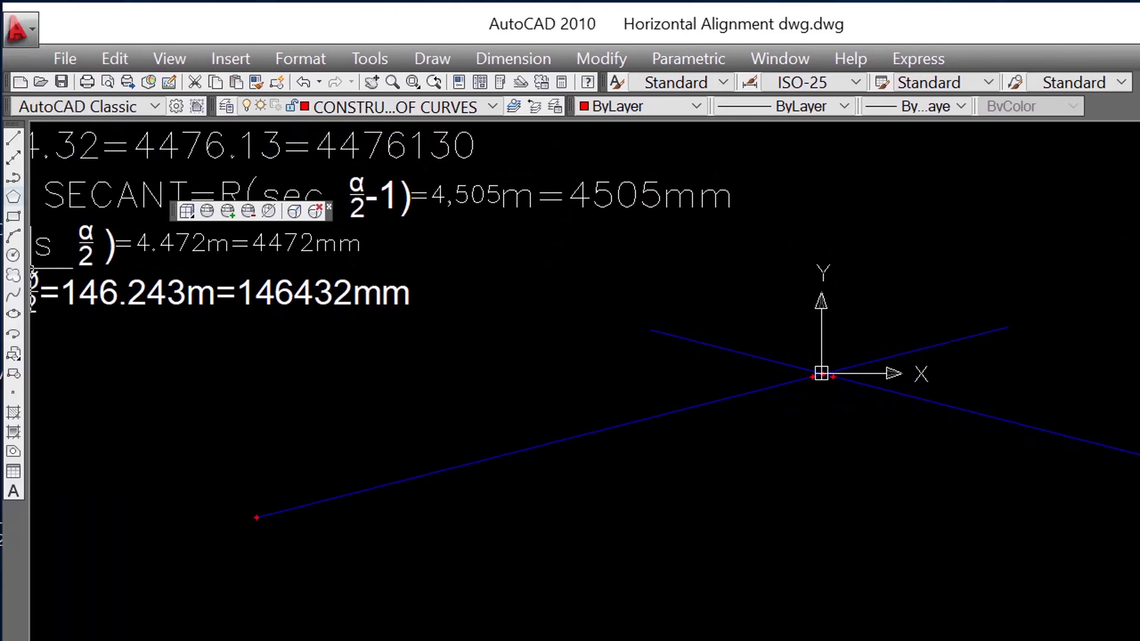
click(1116, 568)
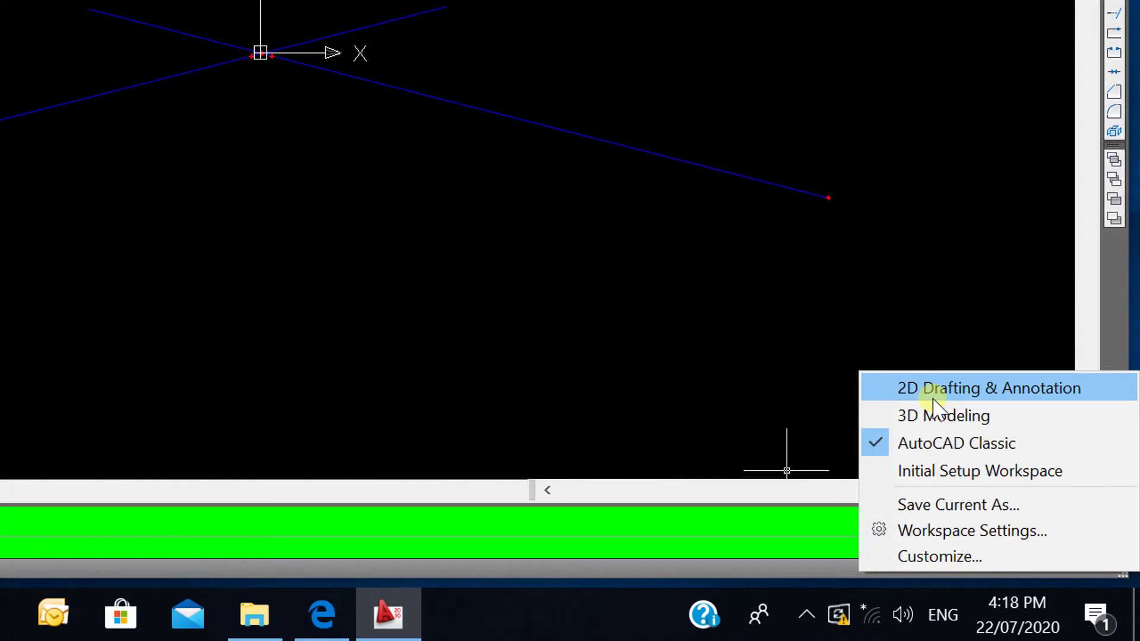
click(933, 392)
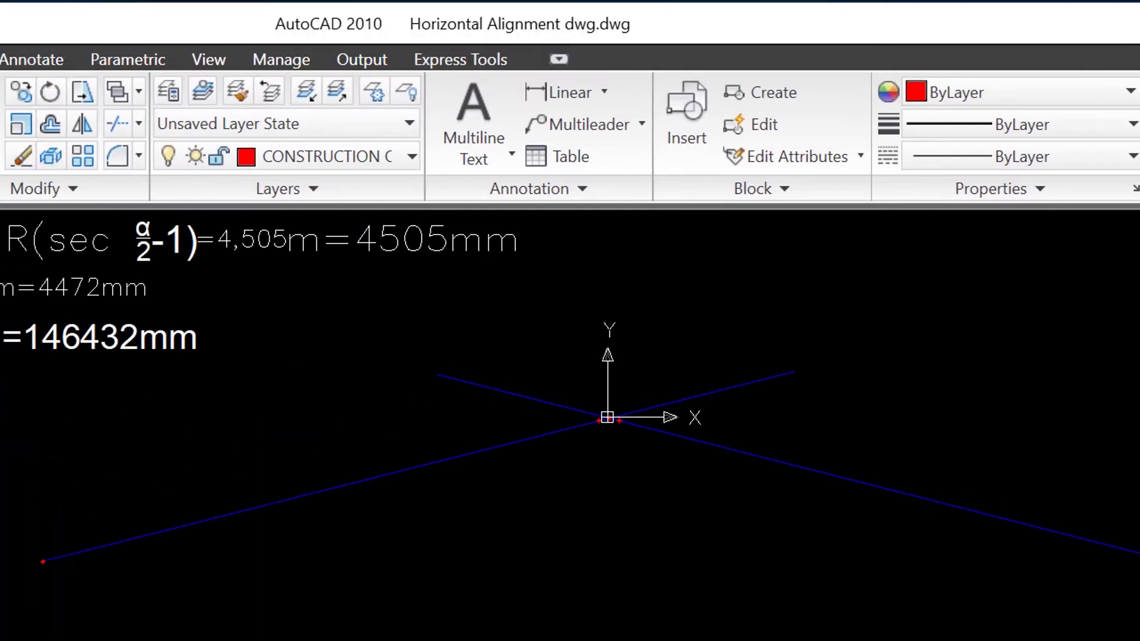
key(l)
key(Return)
scroll(364, 199, up, 3)
scroll(469, 201, up, 3)
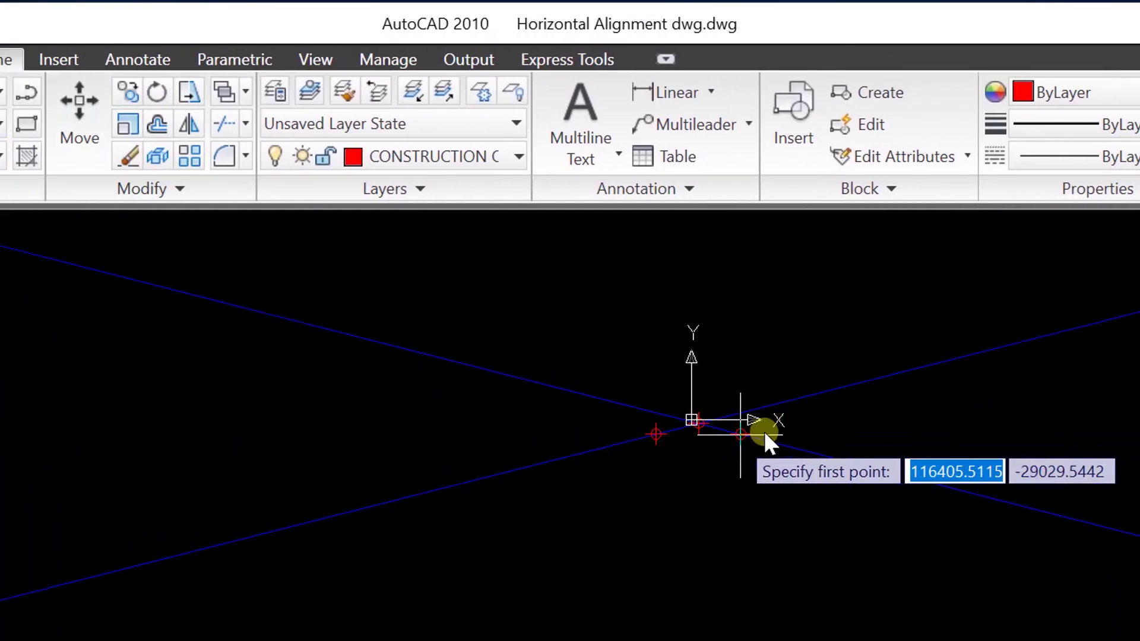
scroll(693, 428, up, 5)
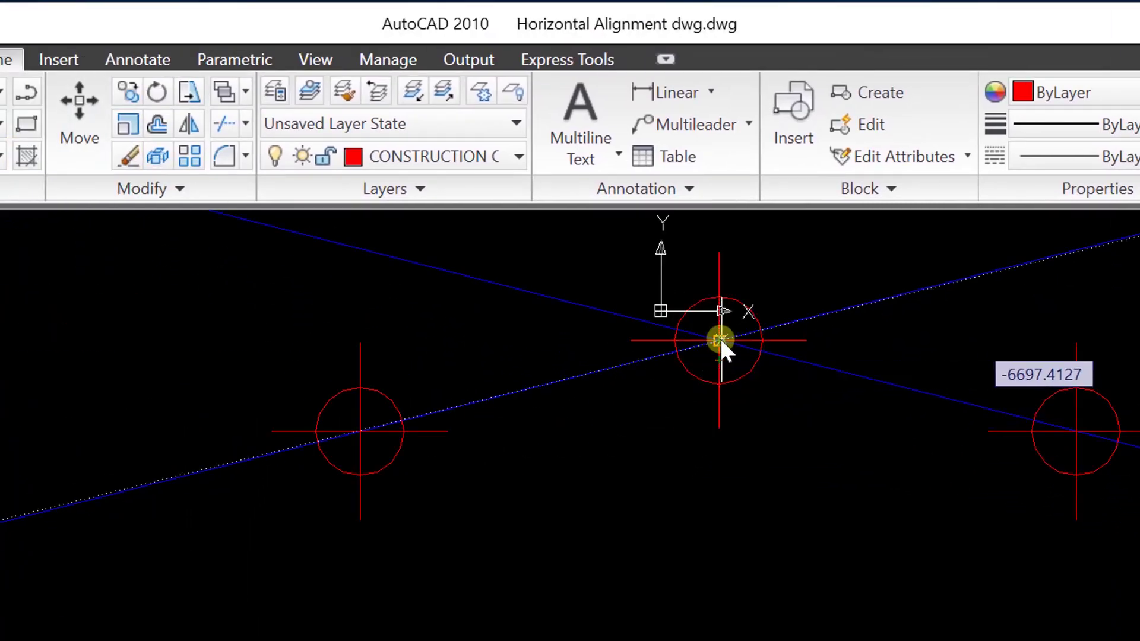
click(719, 340)
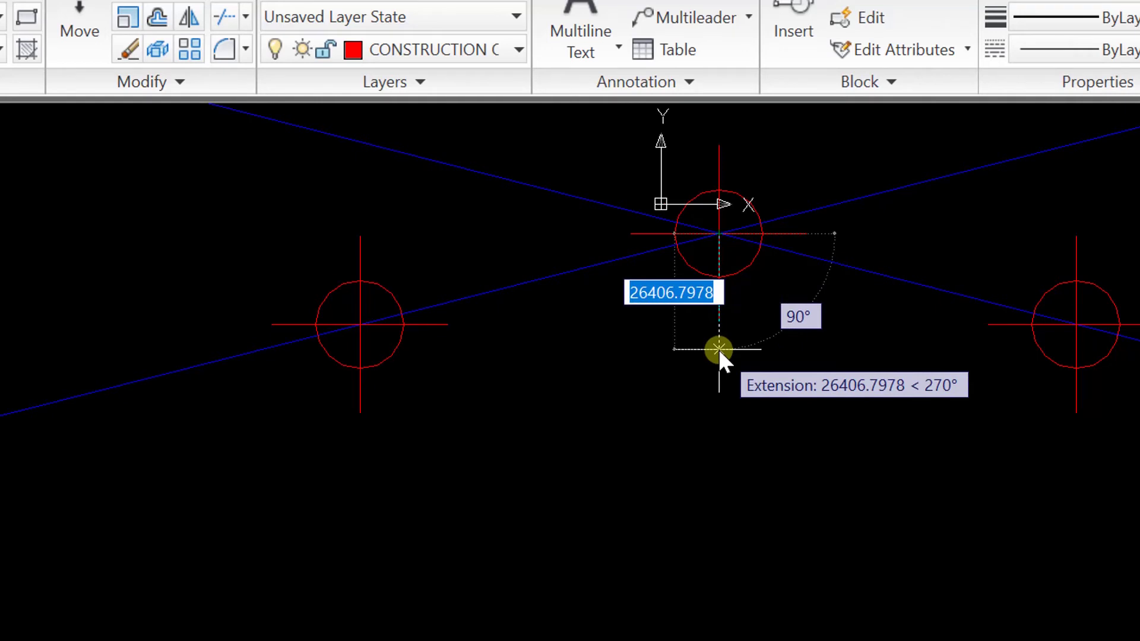
key(Escape)
Select the 4505 mm secant line at the intersection and try to stretch its lower endpoint straight down
scroll(721, 254, up, 2)
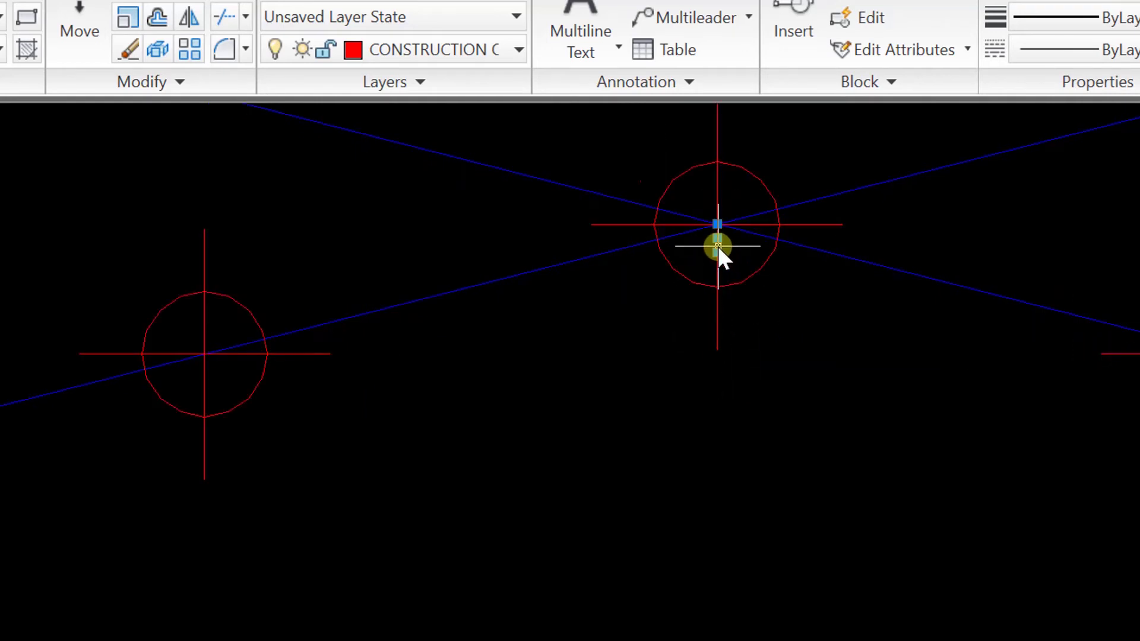
click(718, 246)
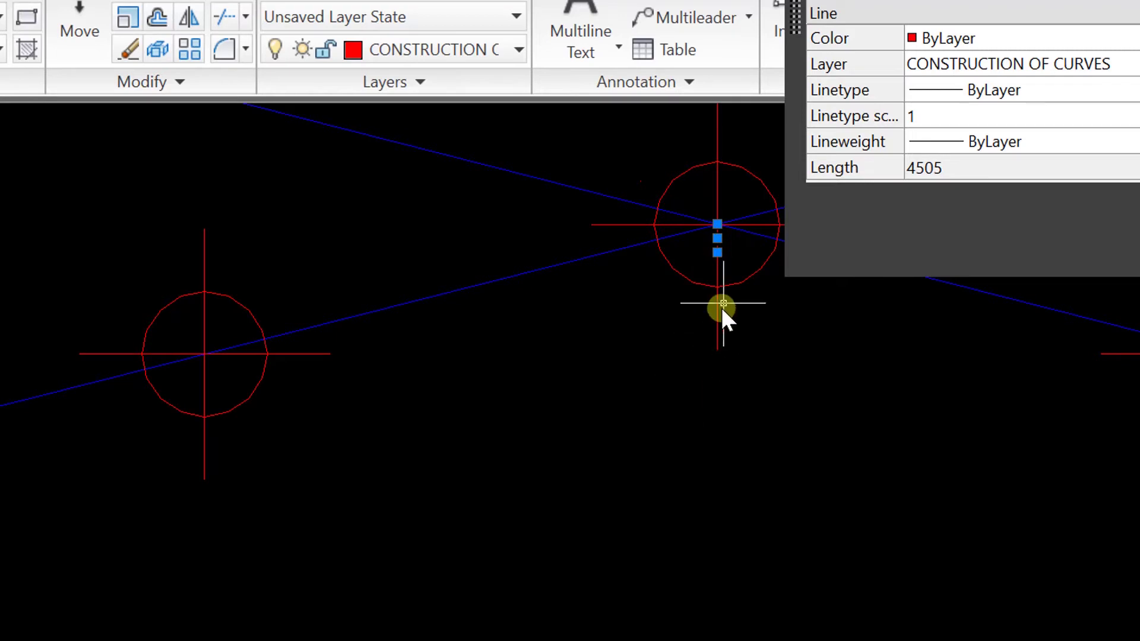
click(715, 254)
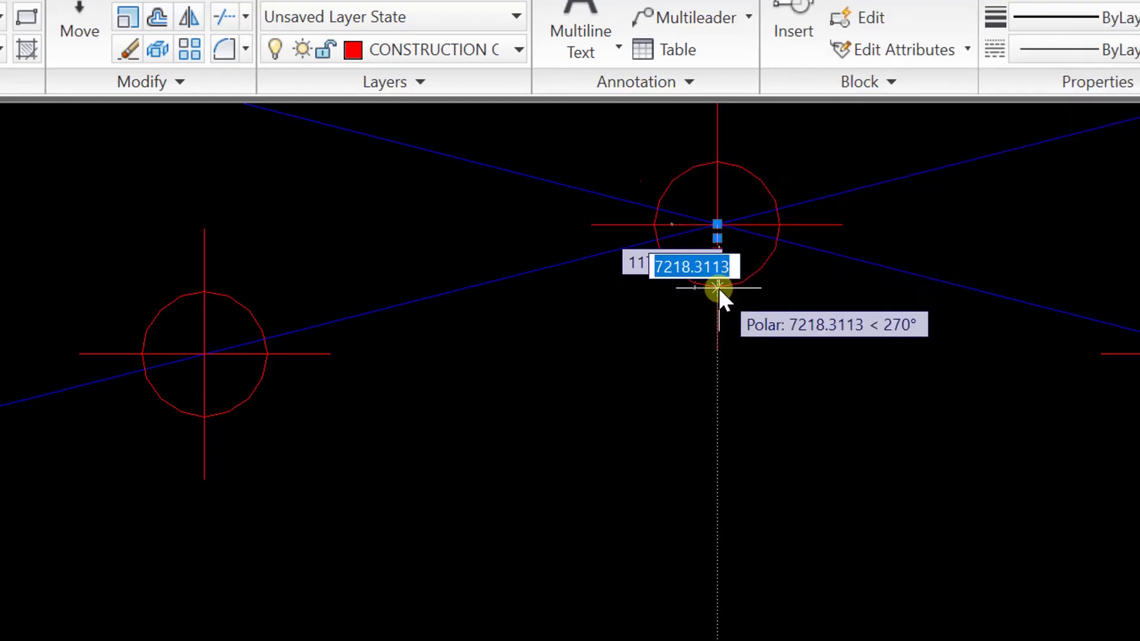
click(718, 287)
Stretch the lower endpoint of the 4505 mm secant line straight down by the curve radius of 600000 mm
scroll(709, 396, down, 5)
scroll(710, 397, down, 4)
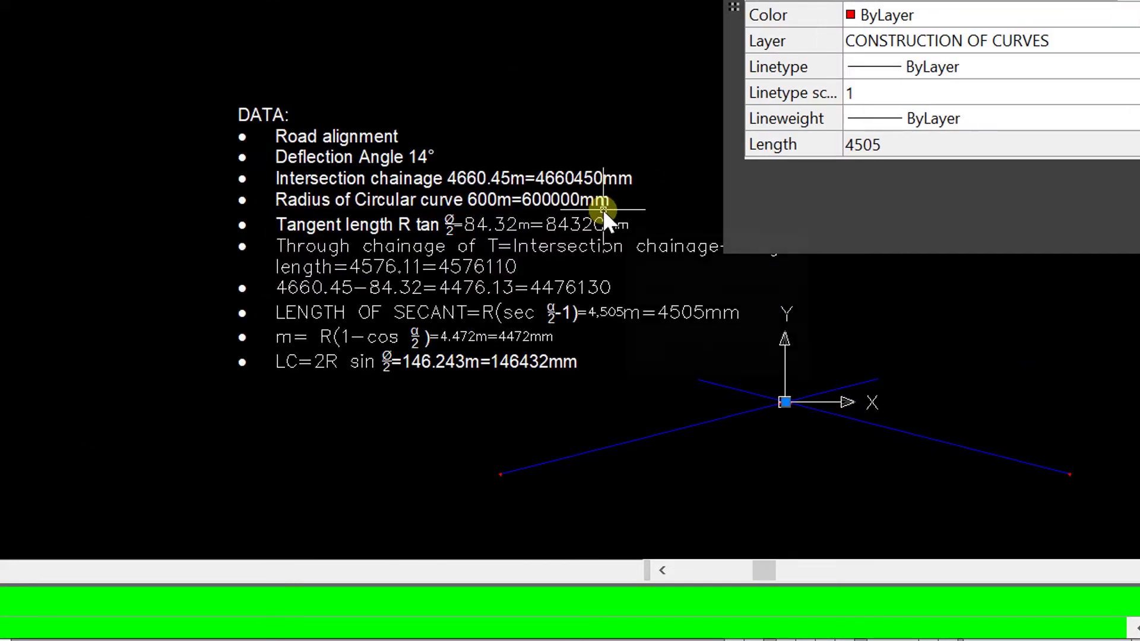
scroll(766, 399, up, 8)
scroll(723, 392, up, 5)
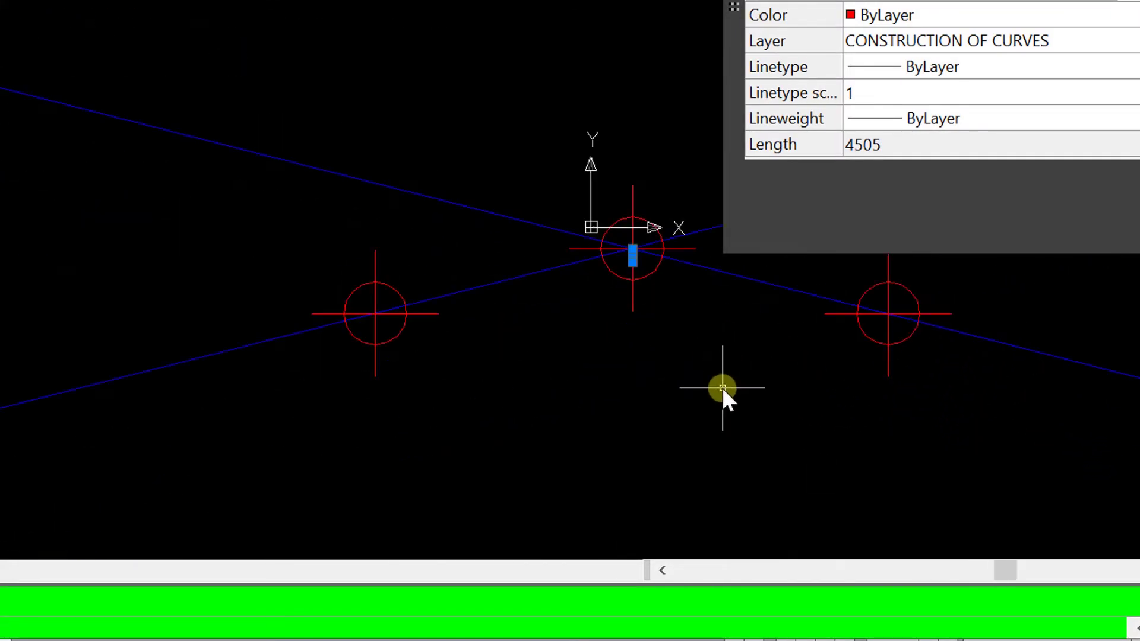
scroll(710, 412, down, 12)
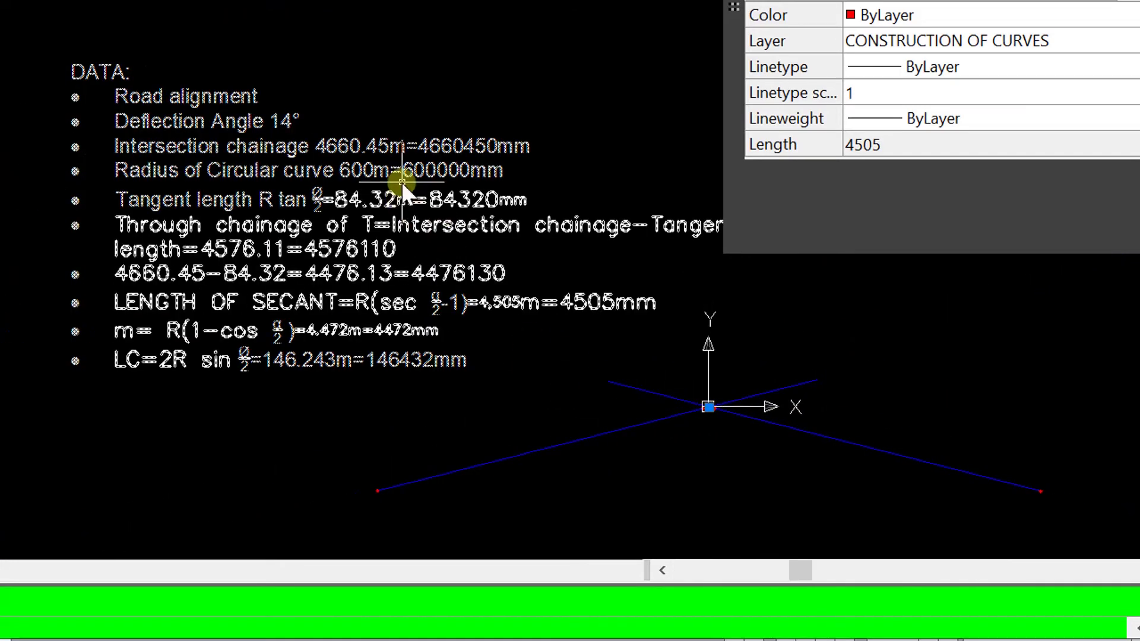
scroll(711, 408, up, 3)
scroll(711, 408, up, 10)
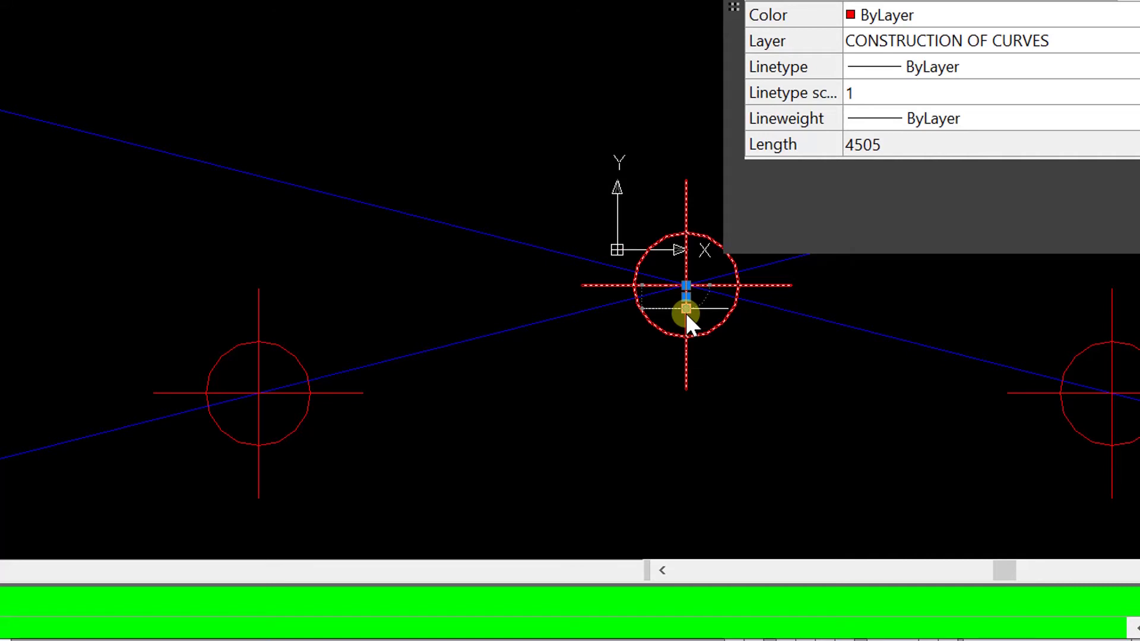
click(686, 308)
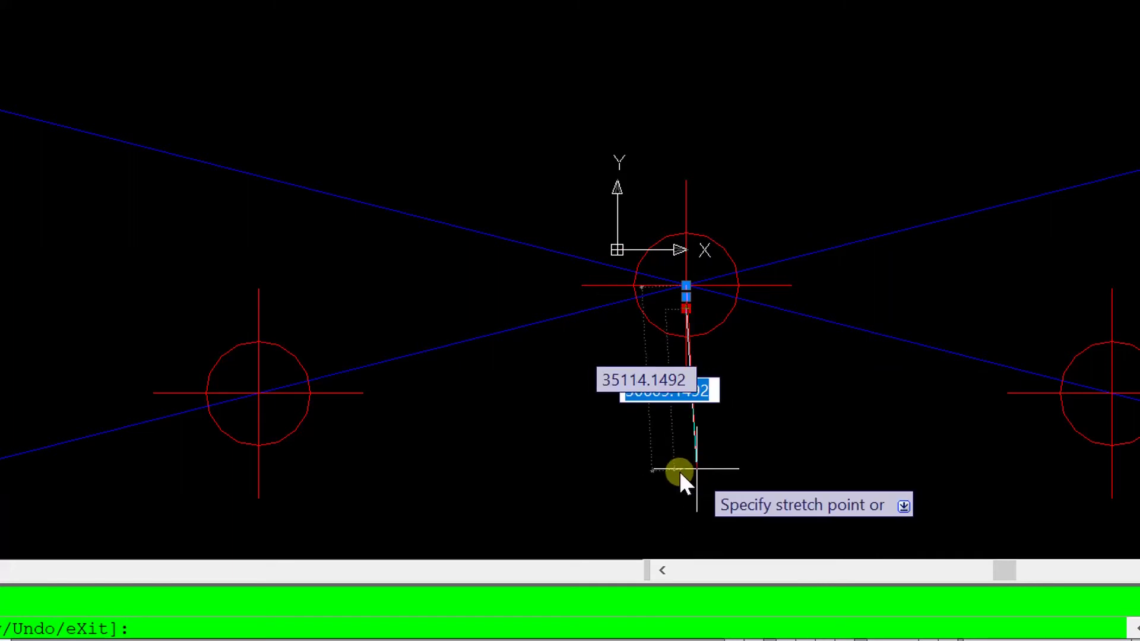
text(6)
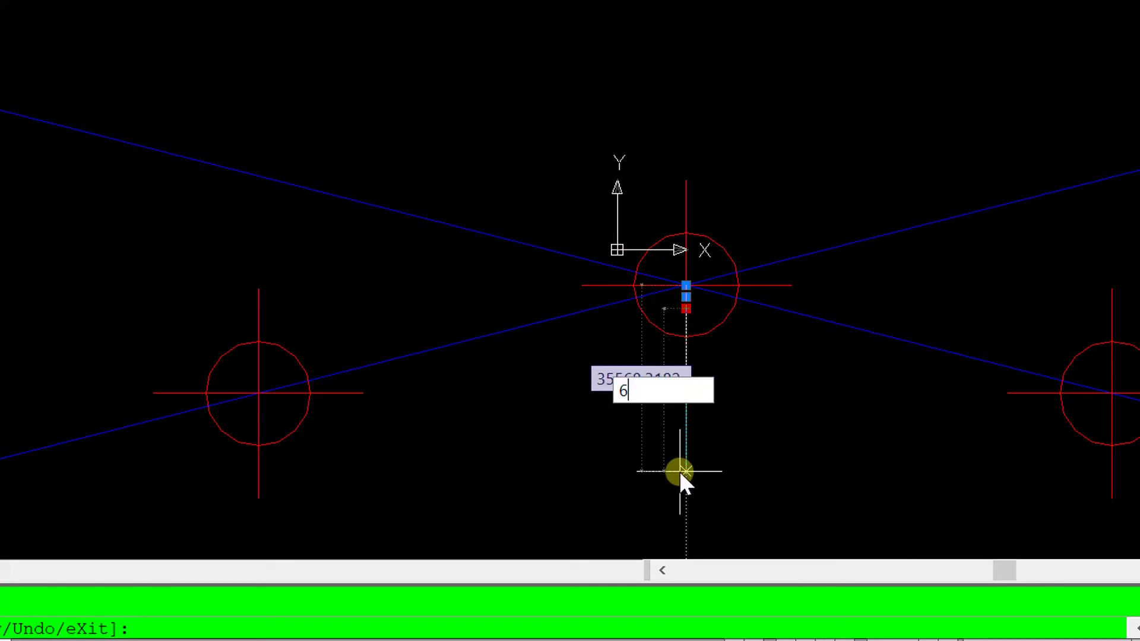
text(00000)
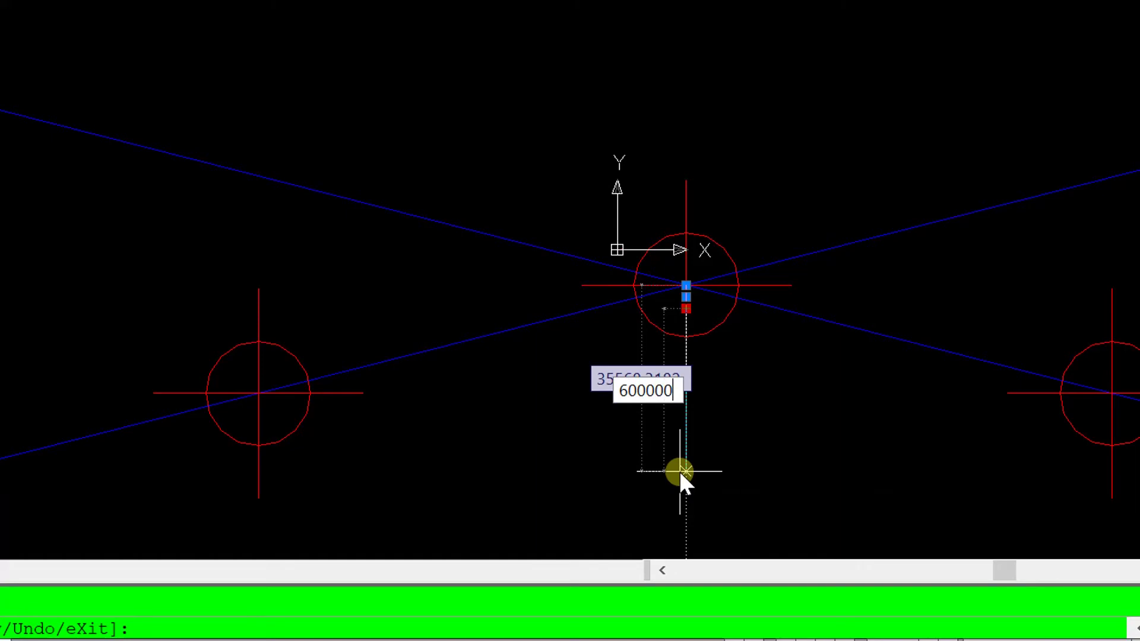
key(Return)
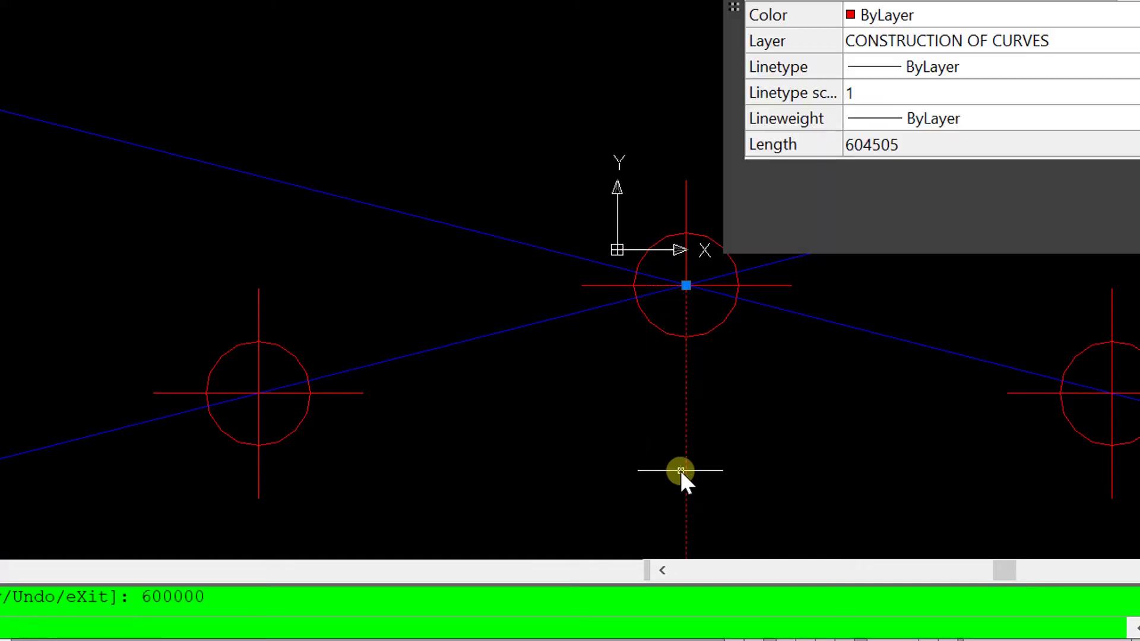
scroll(611, 350, down, 8)
scroll(677, 422, down, 3)
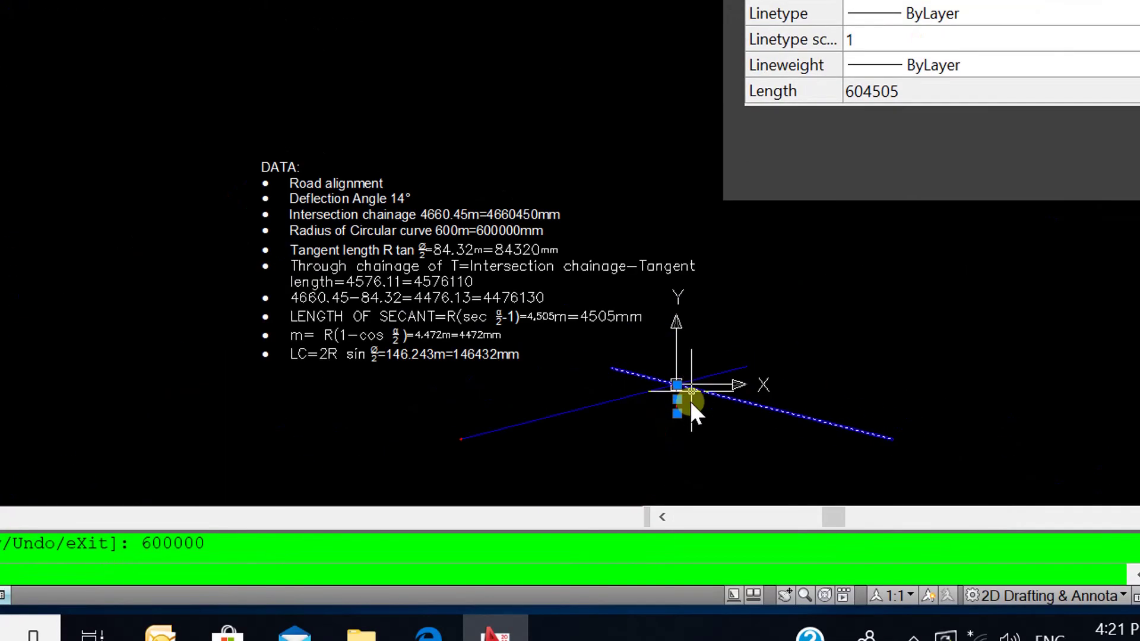
scroll(682, 404, up, 5)
key(Escape)
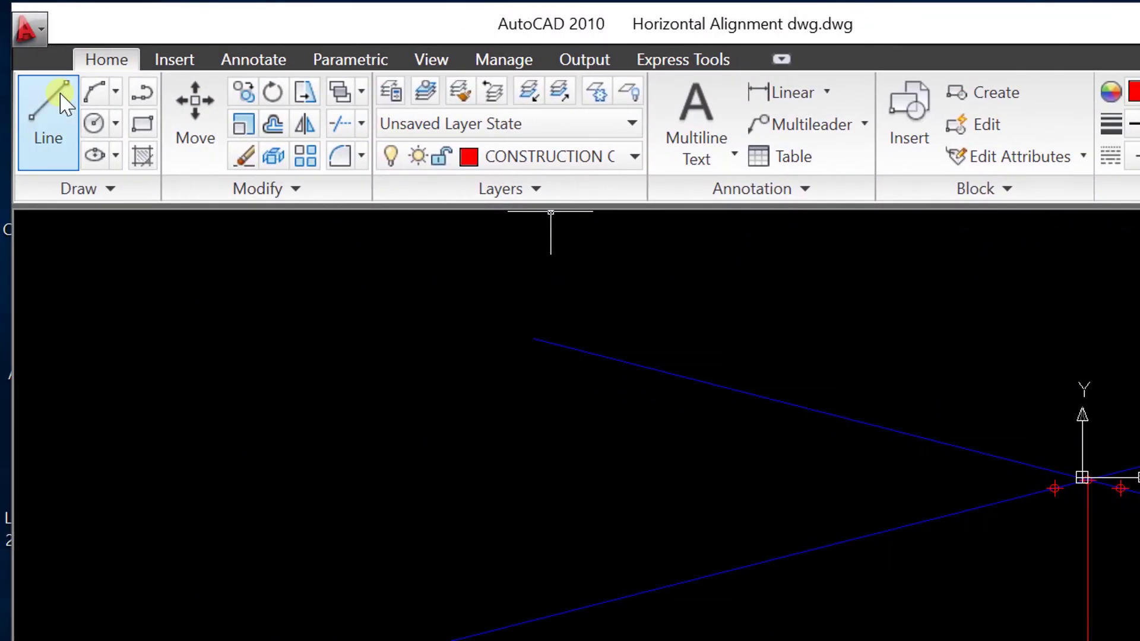
Draw a line from the lower end of the extended secant to the node of the right tangent point
click(60, 93)
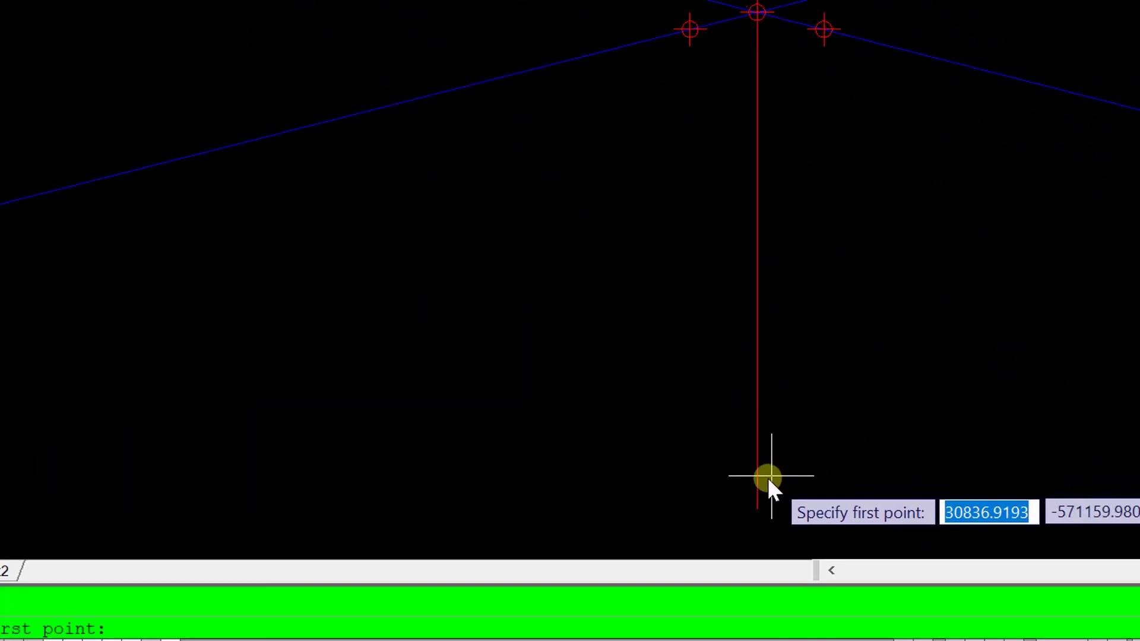
click(754, 478)
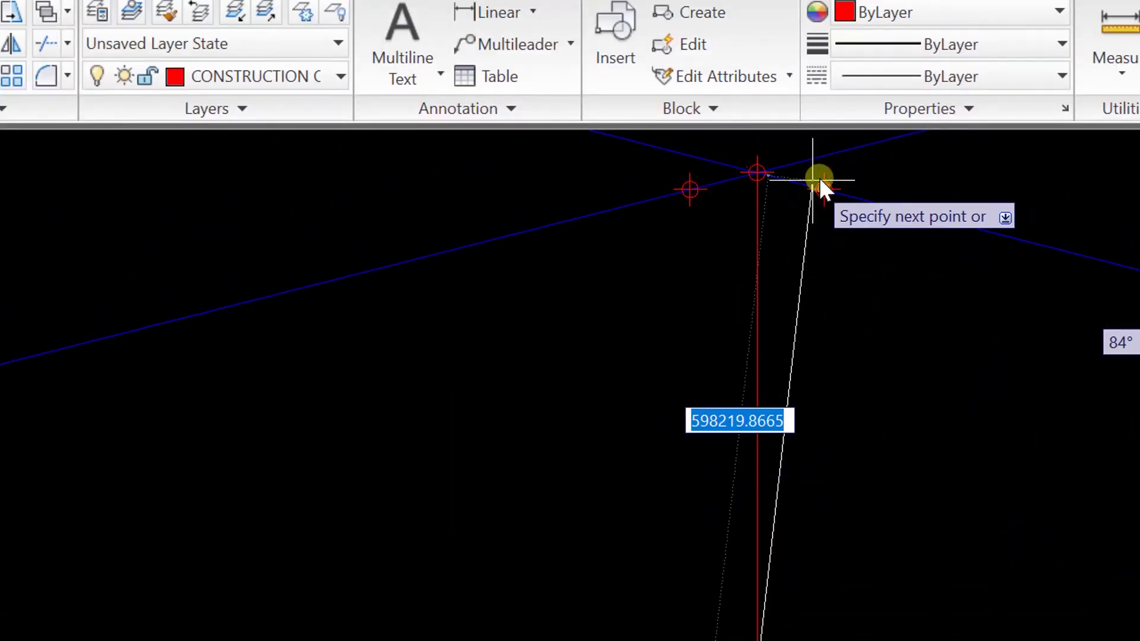
scroll(814, 205, up, 4)
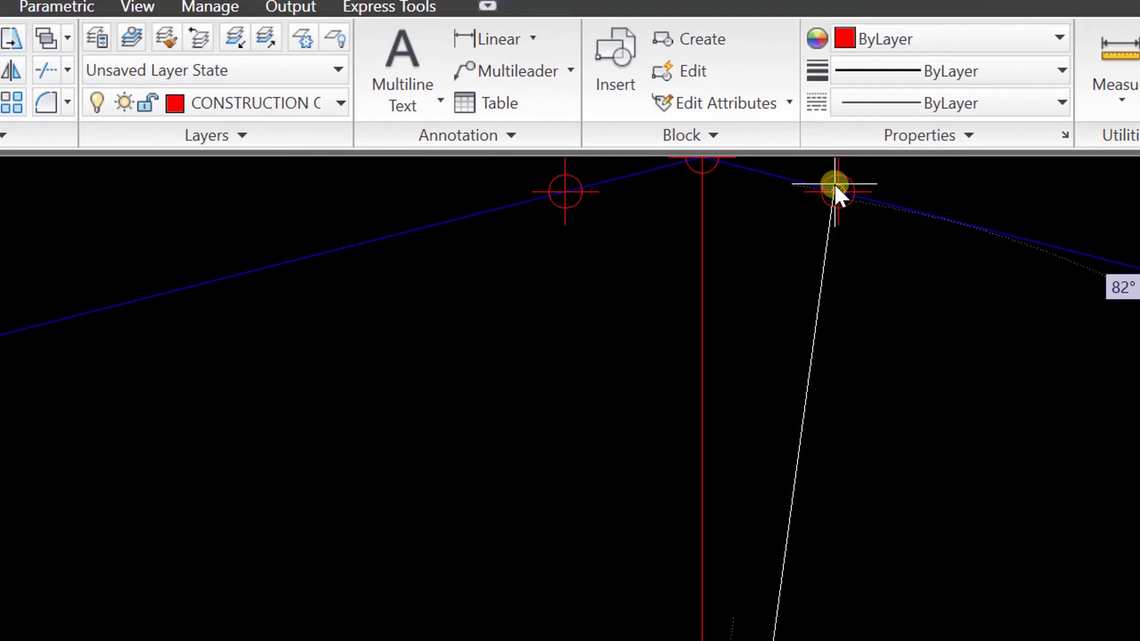
scroll(839, 194, up, 2)
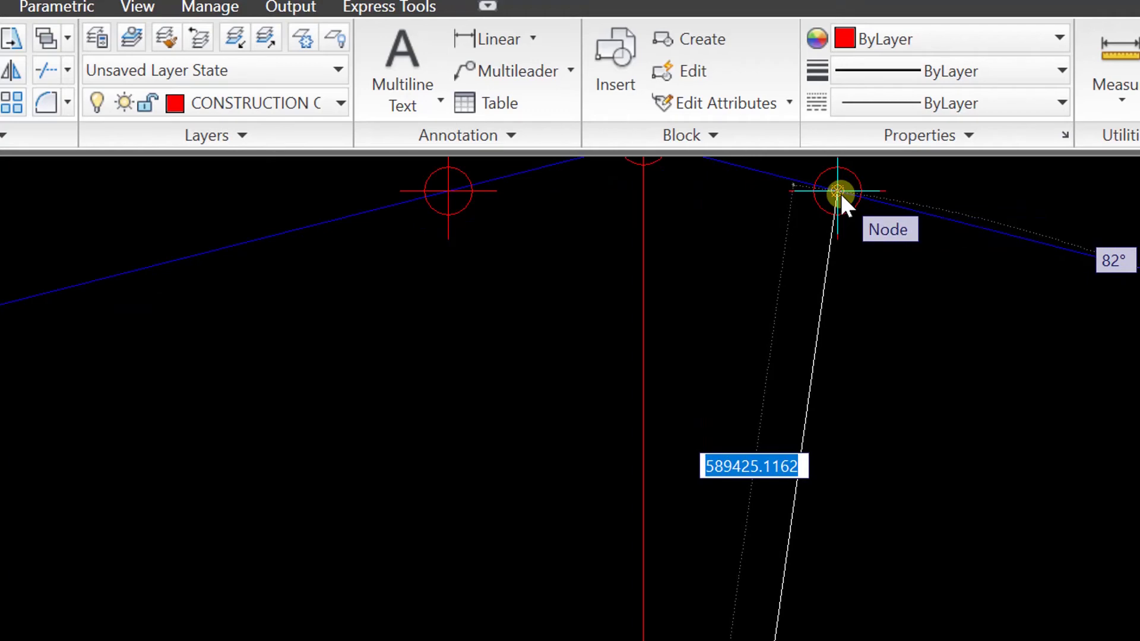
click(840, 191)
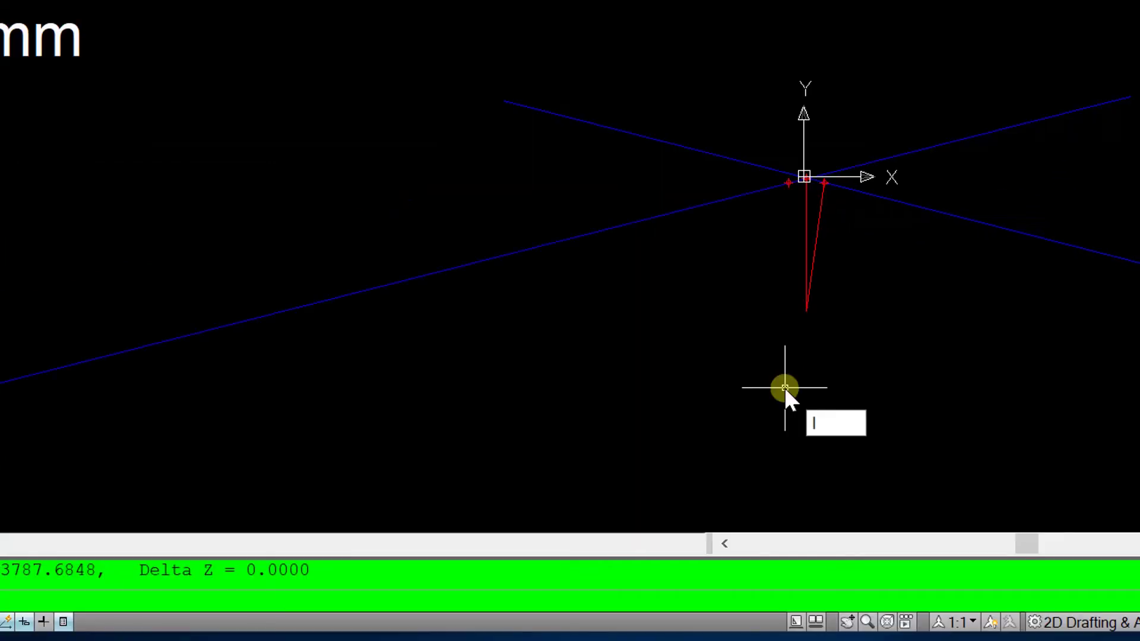
Draw a second line from the lower end of the secant to the node of the left tangent point
key(Return)
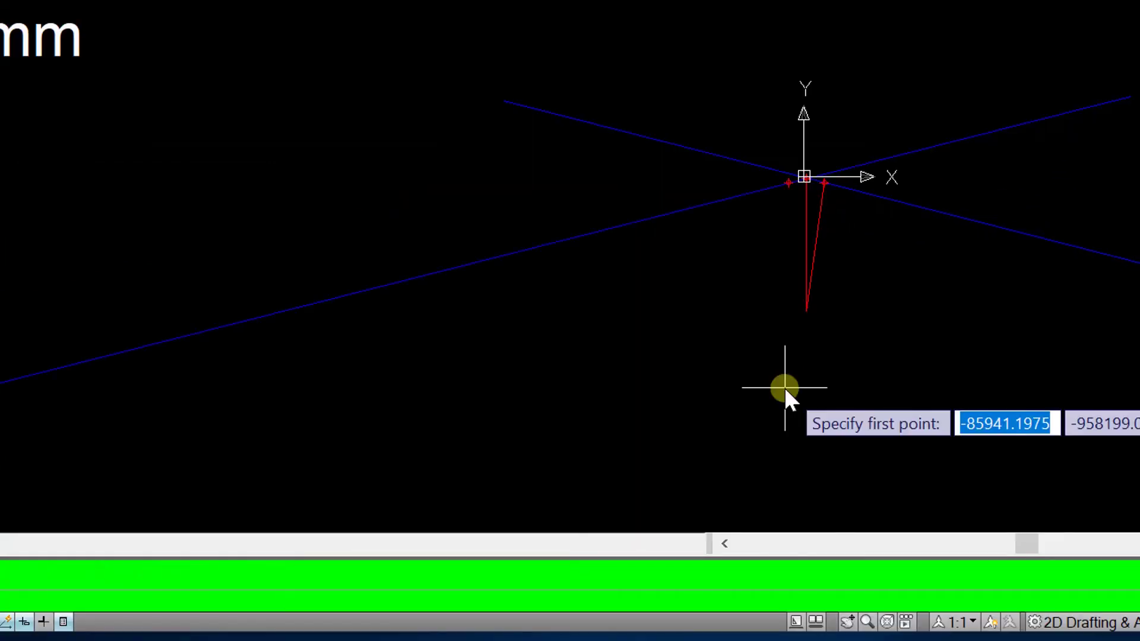
scroll(808, 312, up, 5)
click(793, 318)
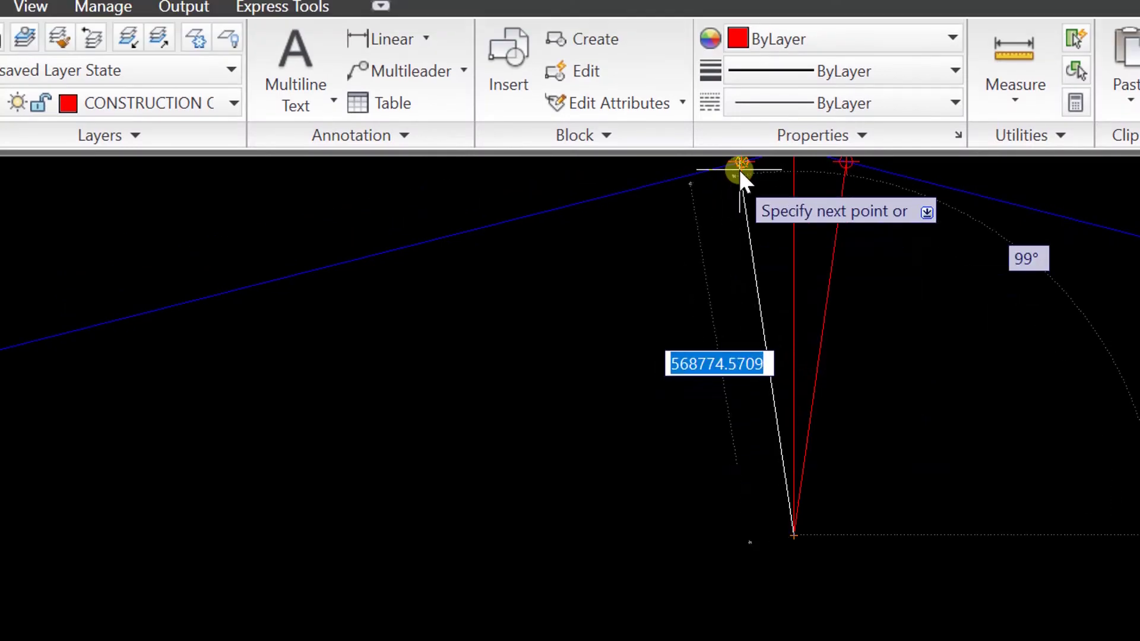
scroll(739, 162, up, 2)
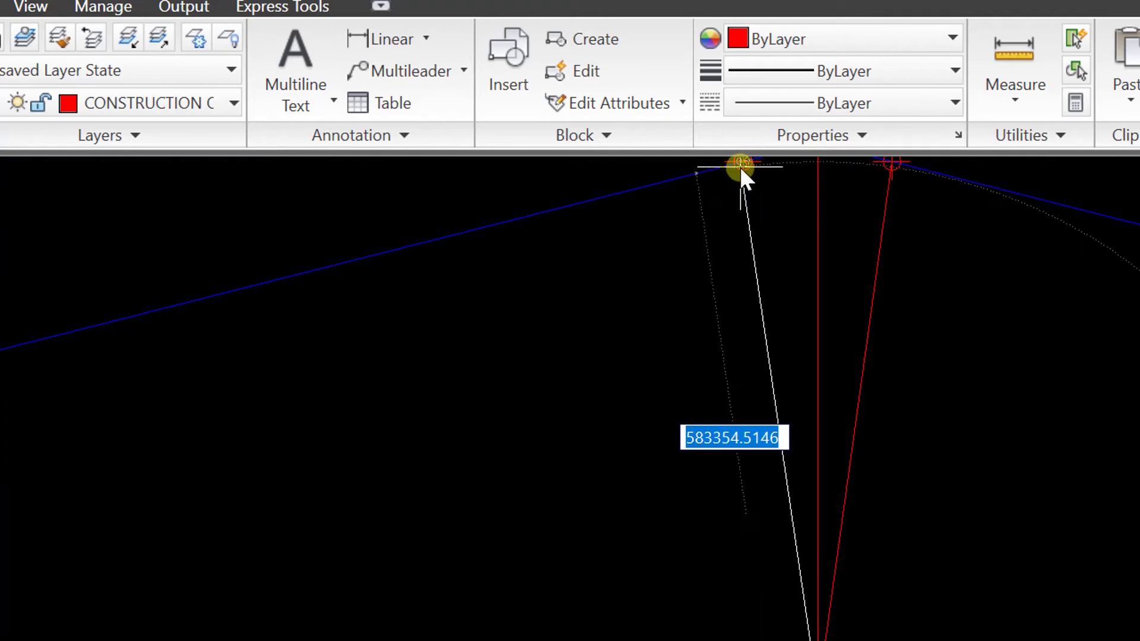
scroll(740, 166, down, 2)
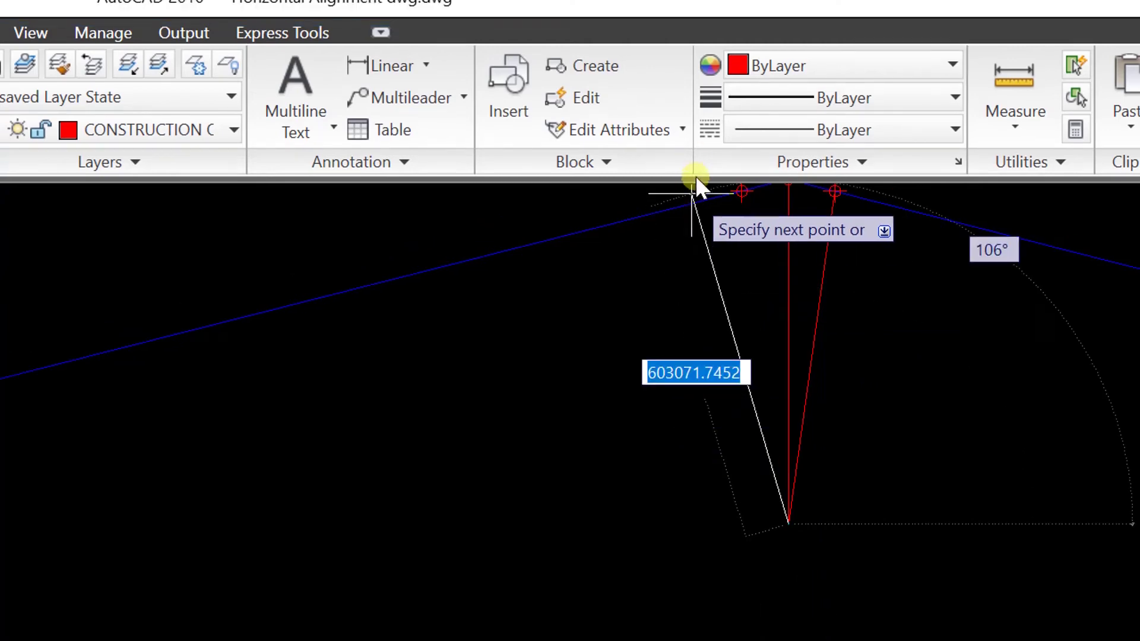
scroll(809, 386, down, 3)
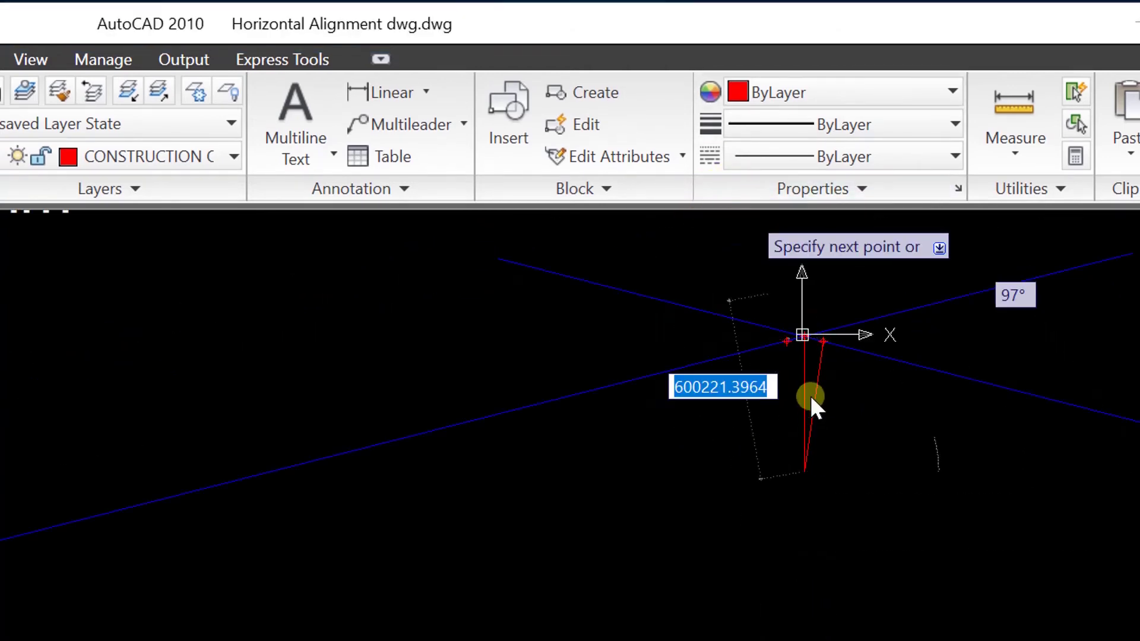
scroll(807, 390, up, 1)
scroll(814, 399, up, 1)
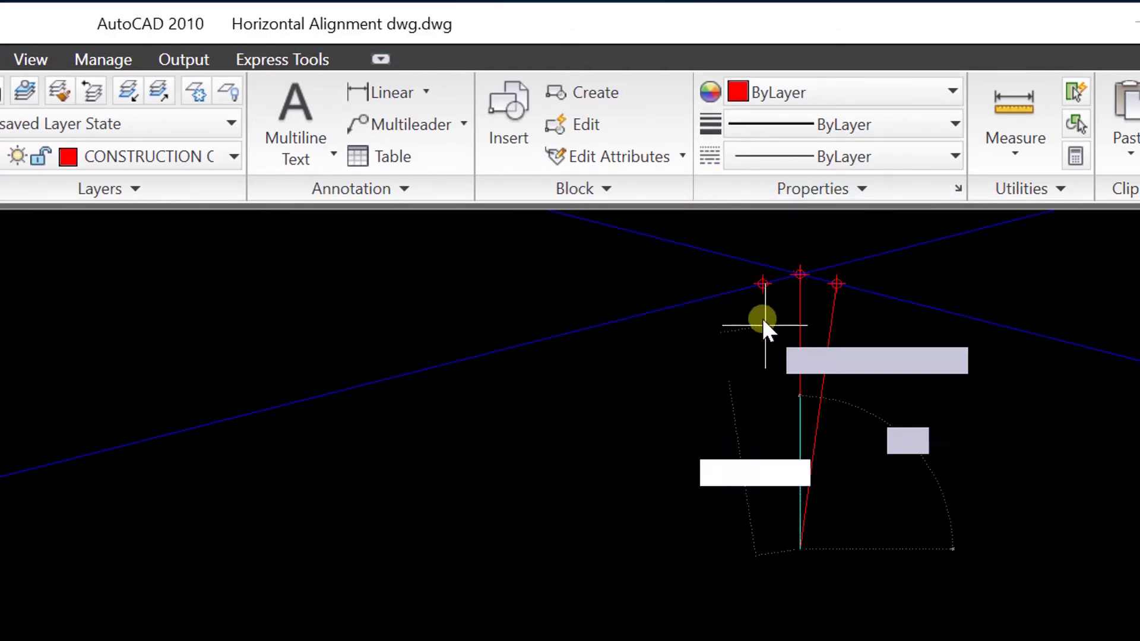
scroll(758, 288, up, 1)
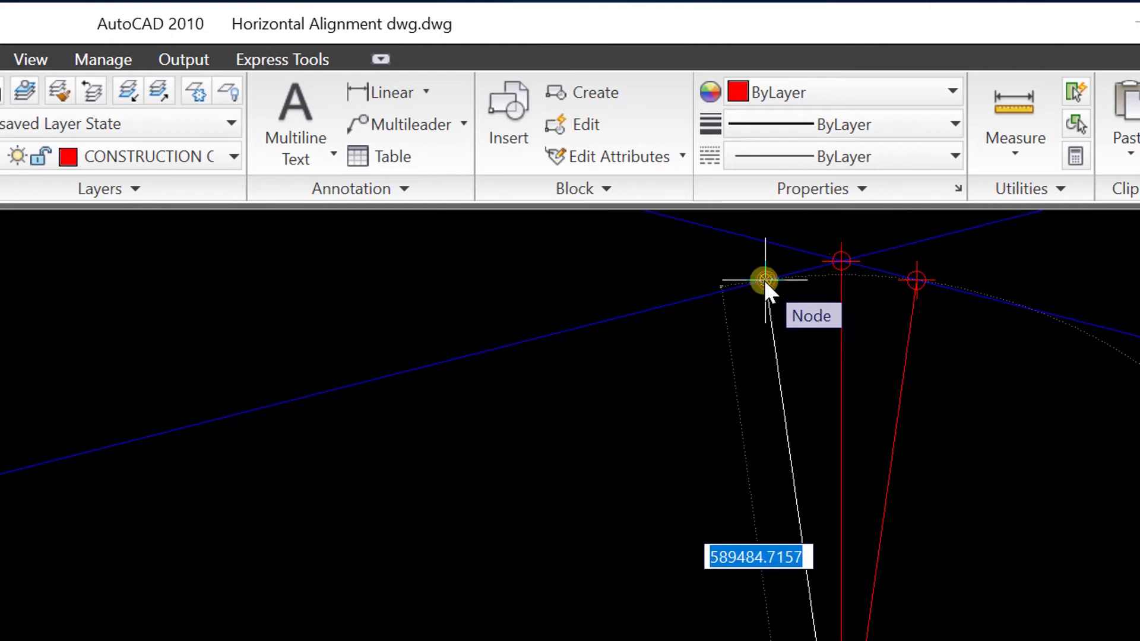
click(764, 278)
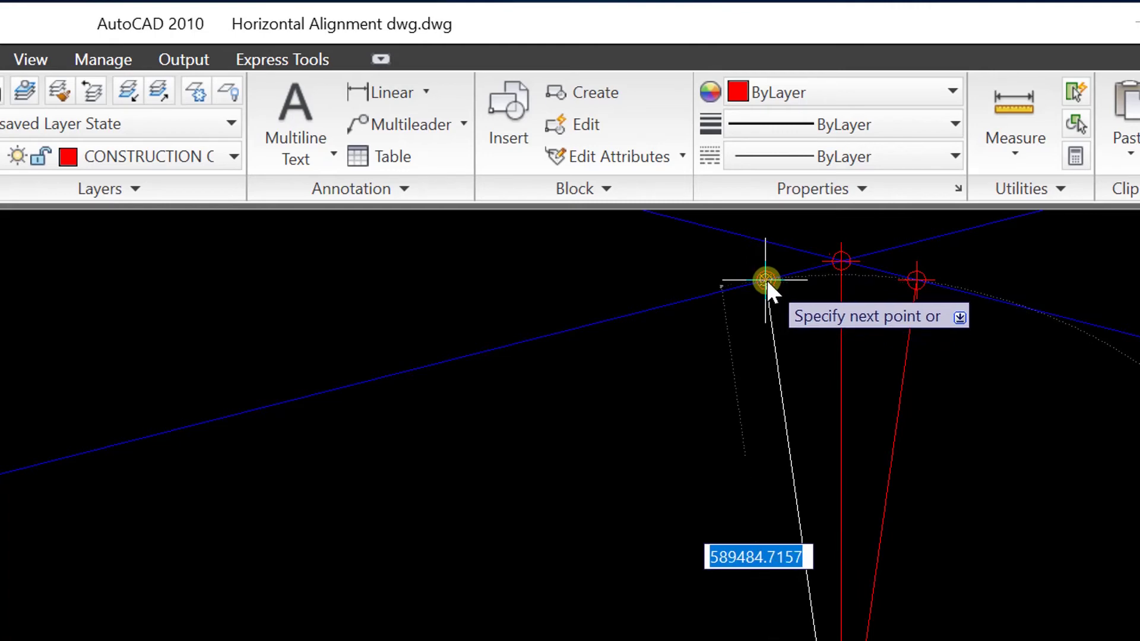
scroll(766, 280, up, 3)
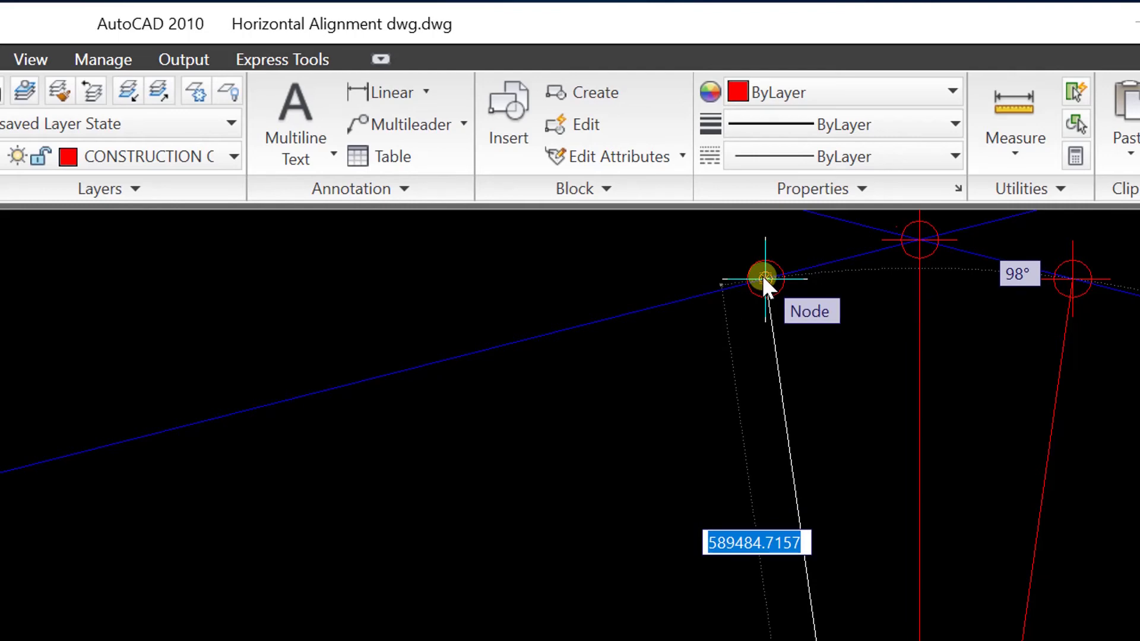
click(762, 277)
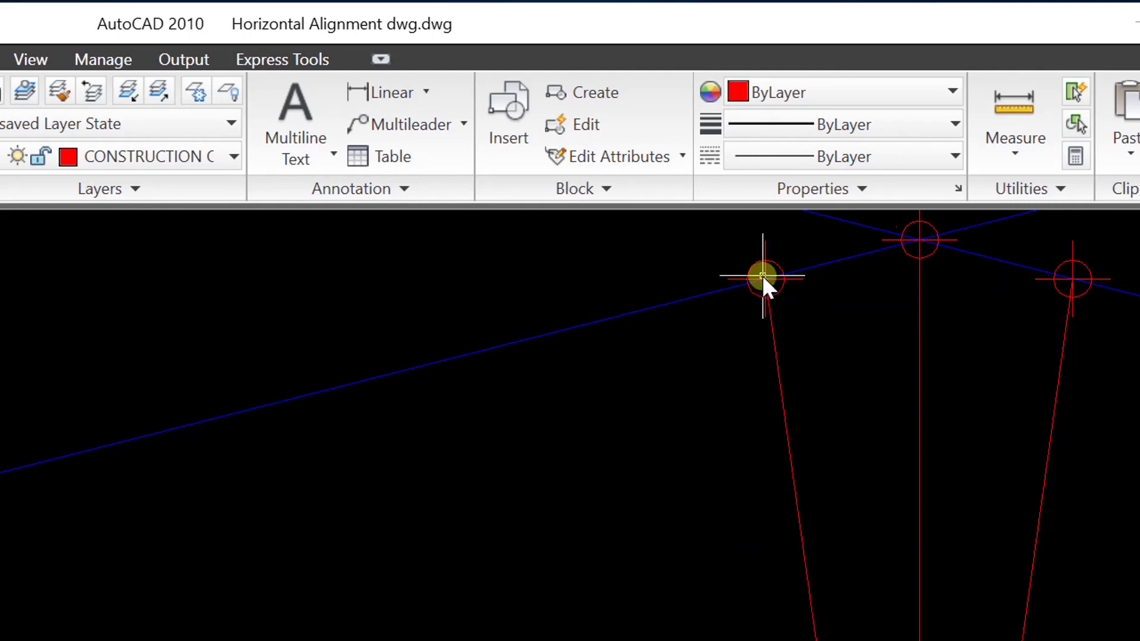
Draw a Start, End, Radius arc from the right tangent point to the left tangent point with a radius of 600000 mm
scroll(838, 368, down, 5)
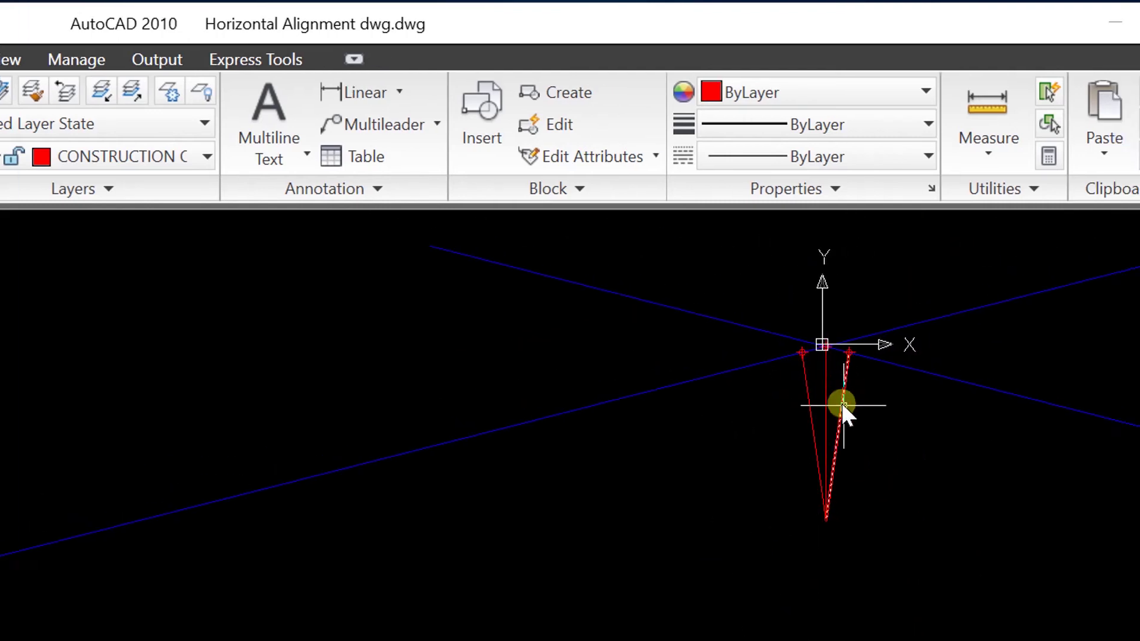
scroll(841, 332, up, 10)
scroll(841, 333, down, 2)
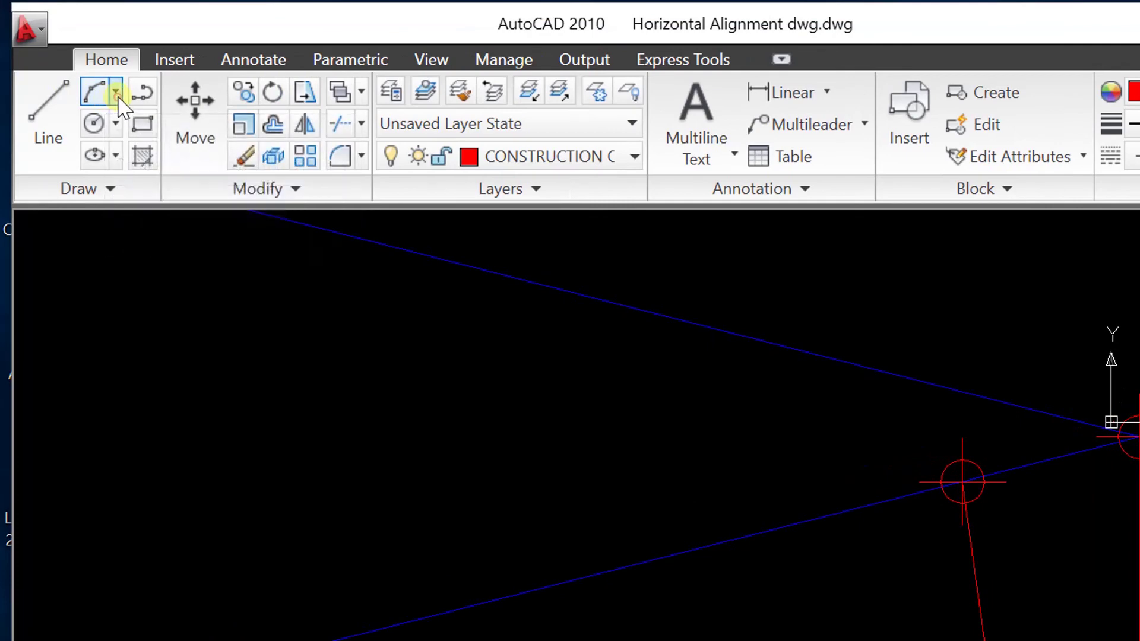
click(116, 96)
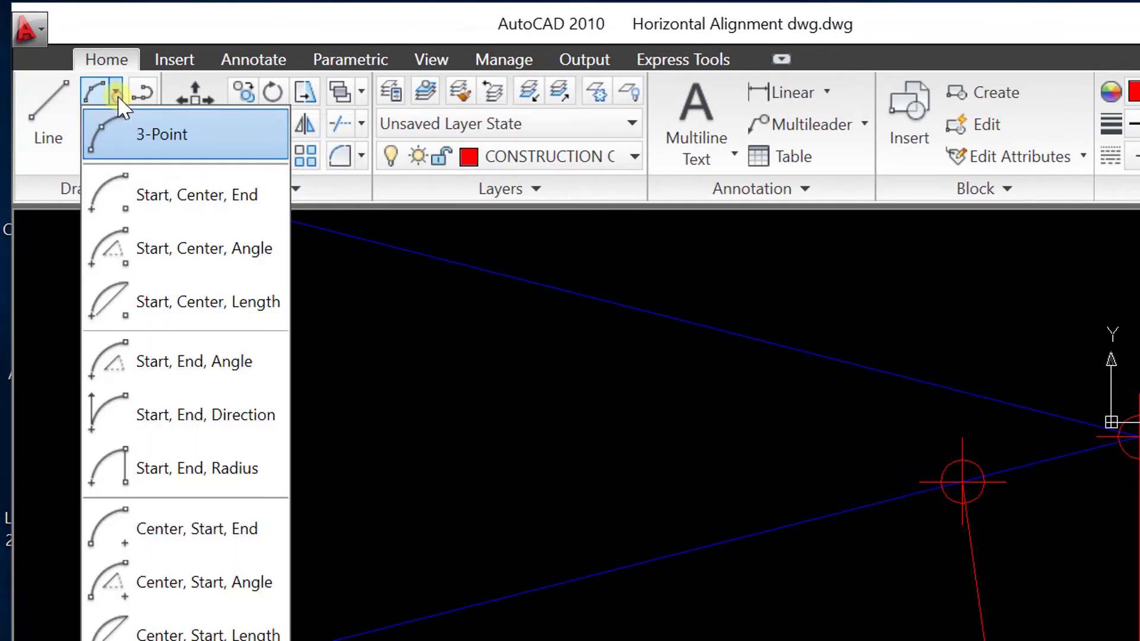
click(120, 462)
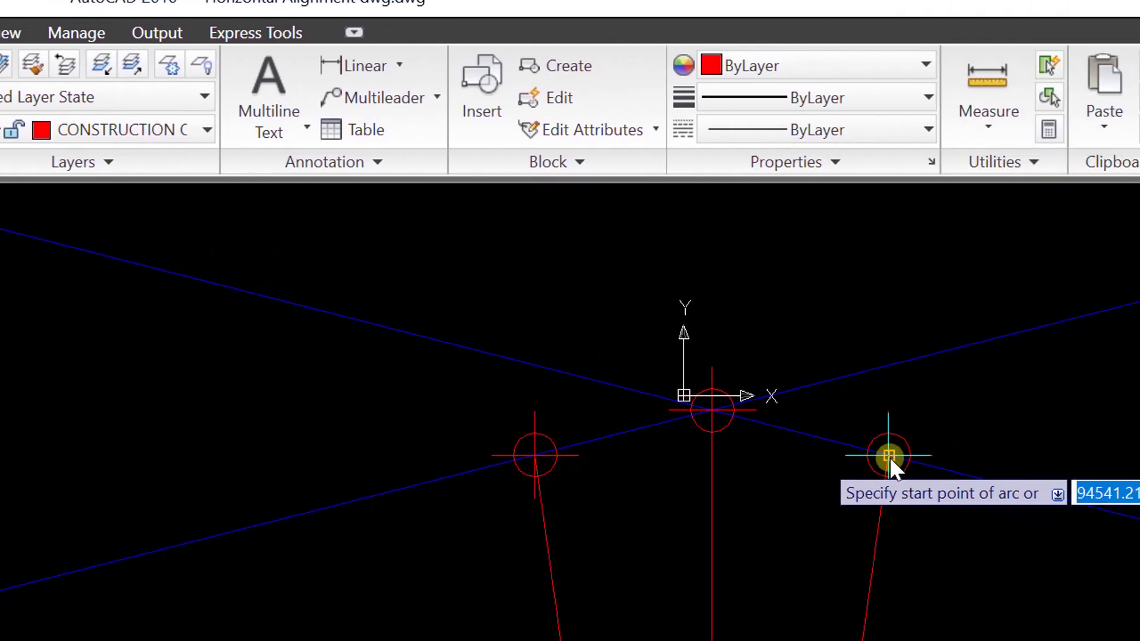
click(889, 457)
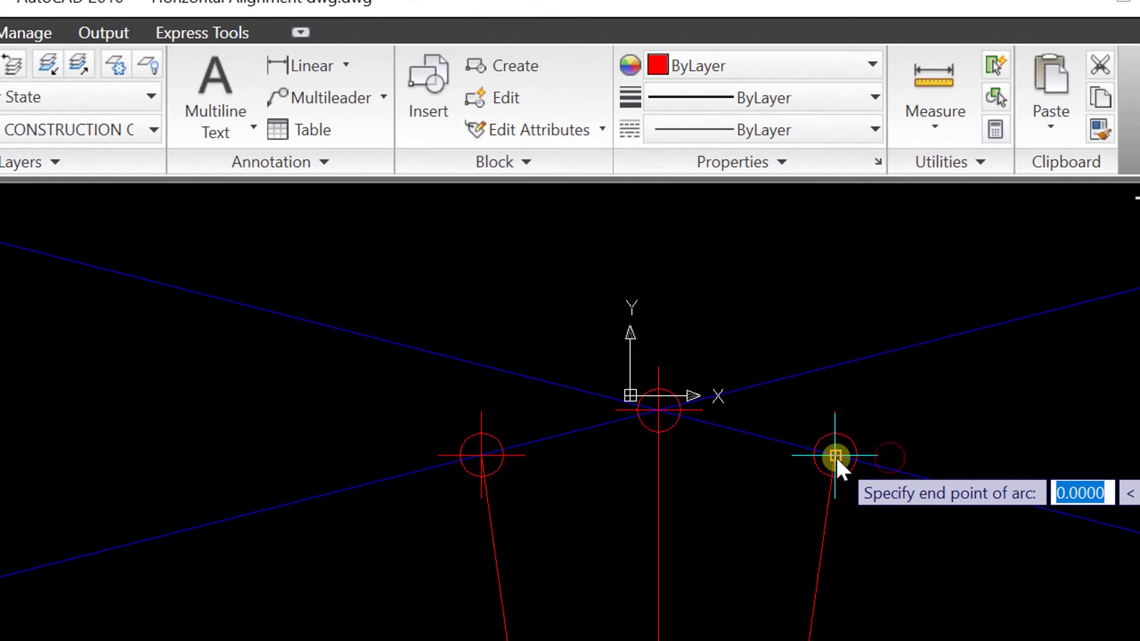
click(480, 455)
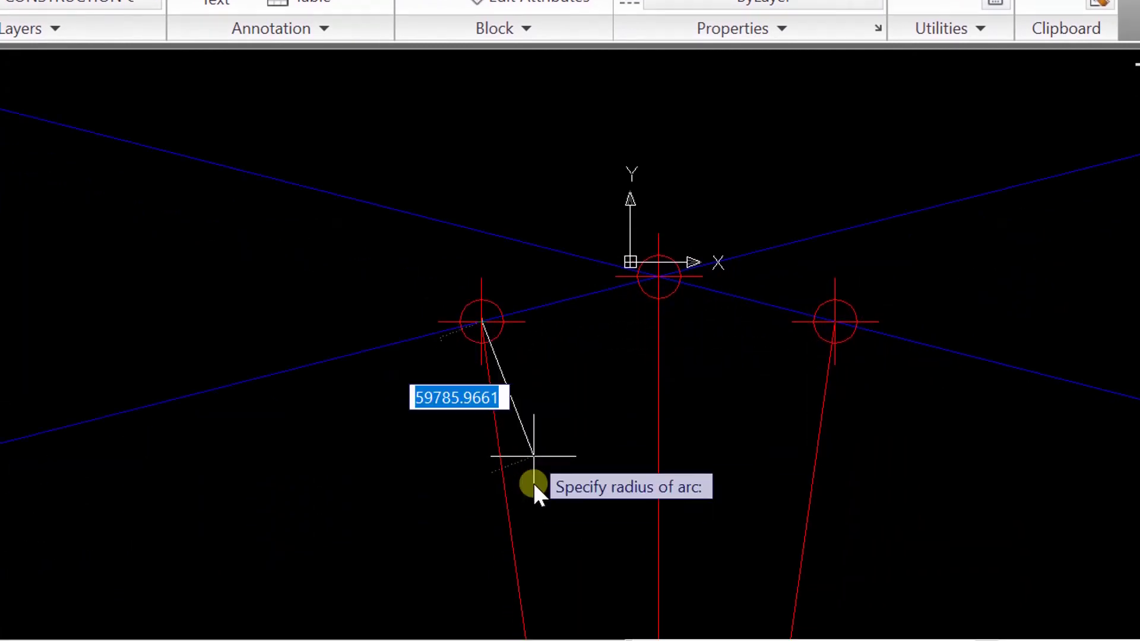
scroll(557, 514, down, 5)
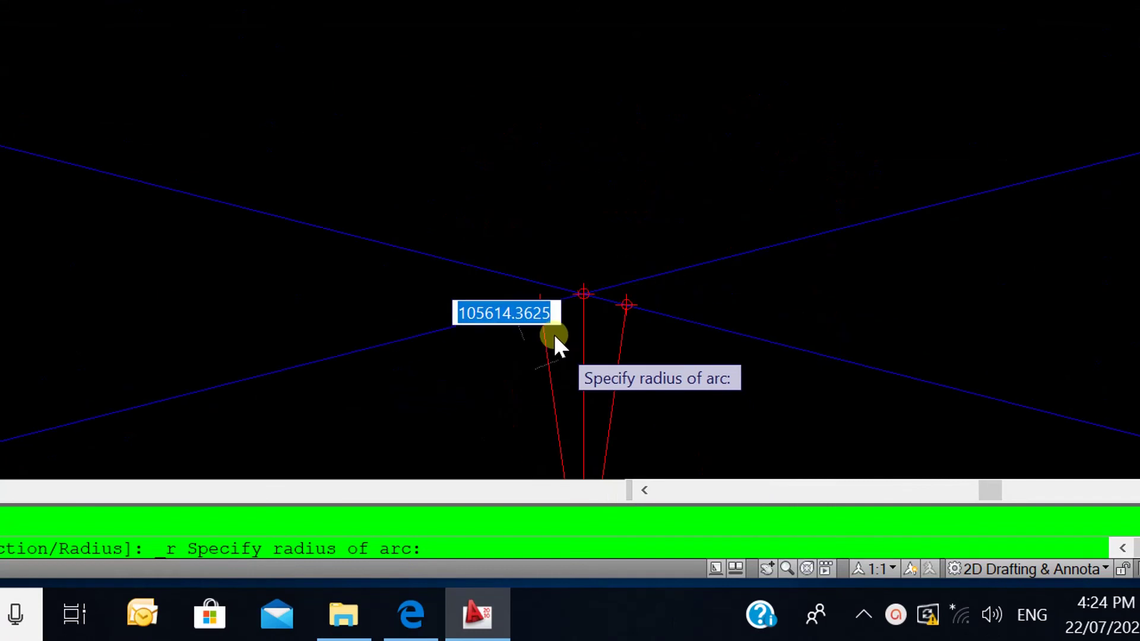
scroll(553, 332, down, 5)
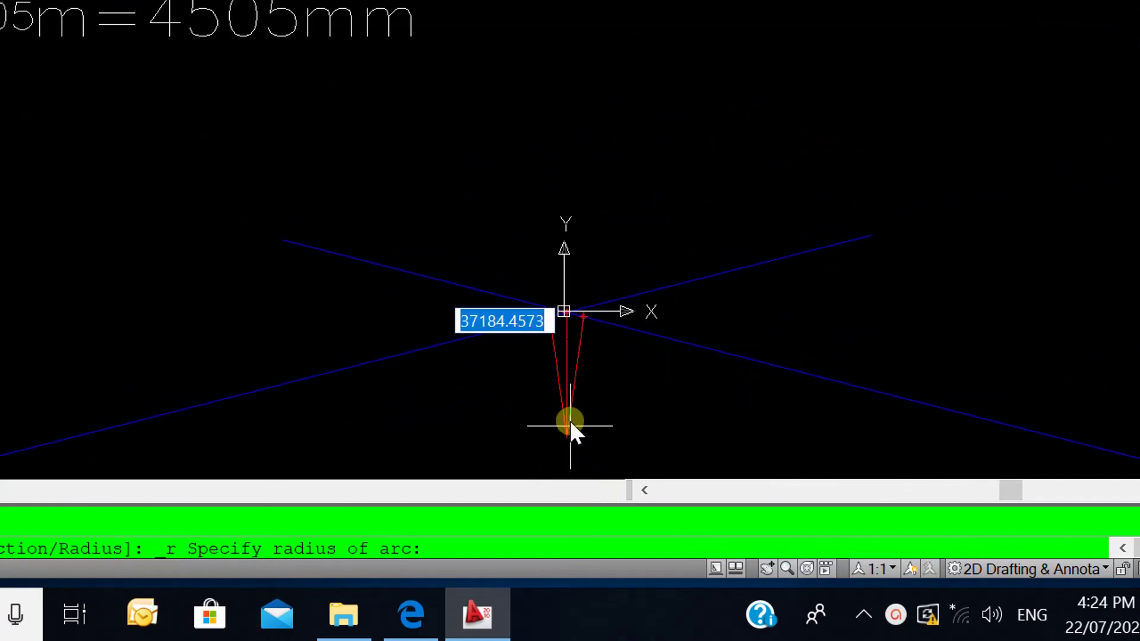
scroll(567, 450, up, 5)
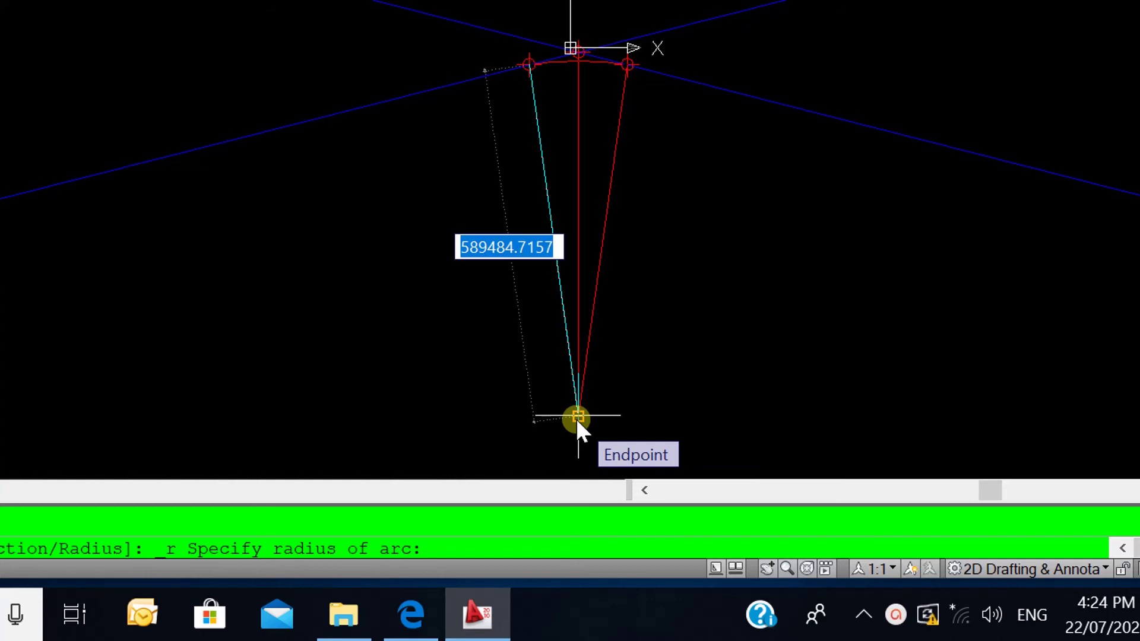
text(600)
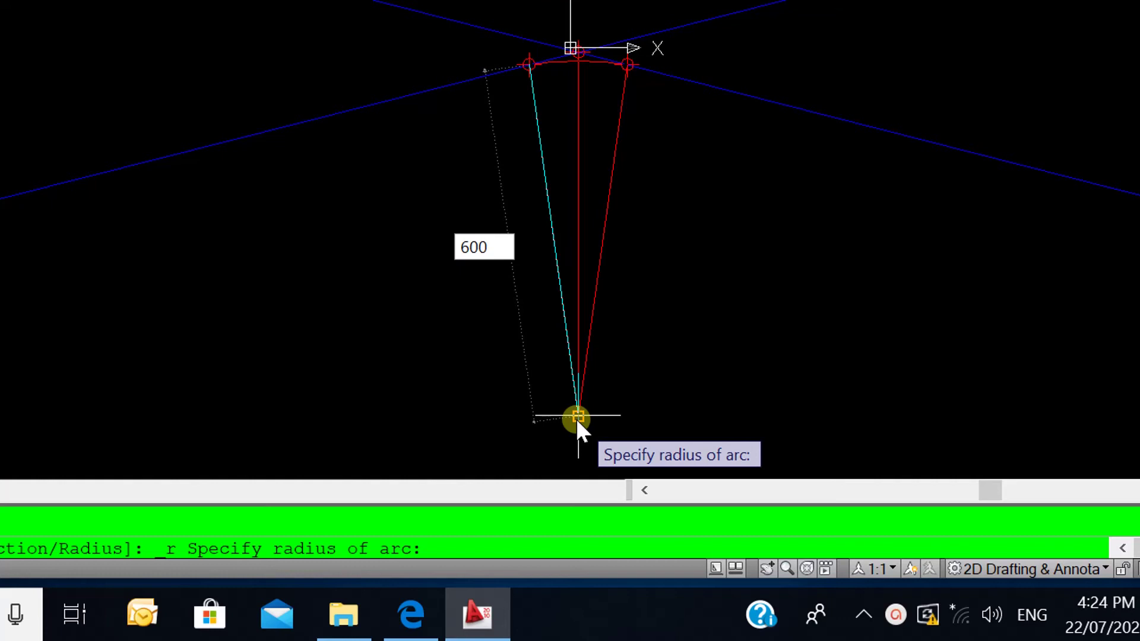
text(000)
key(Return)
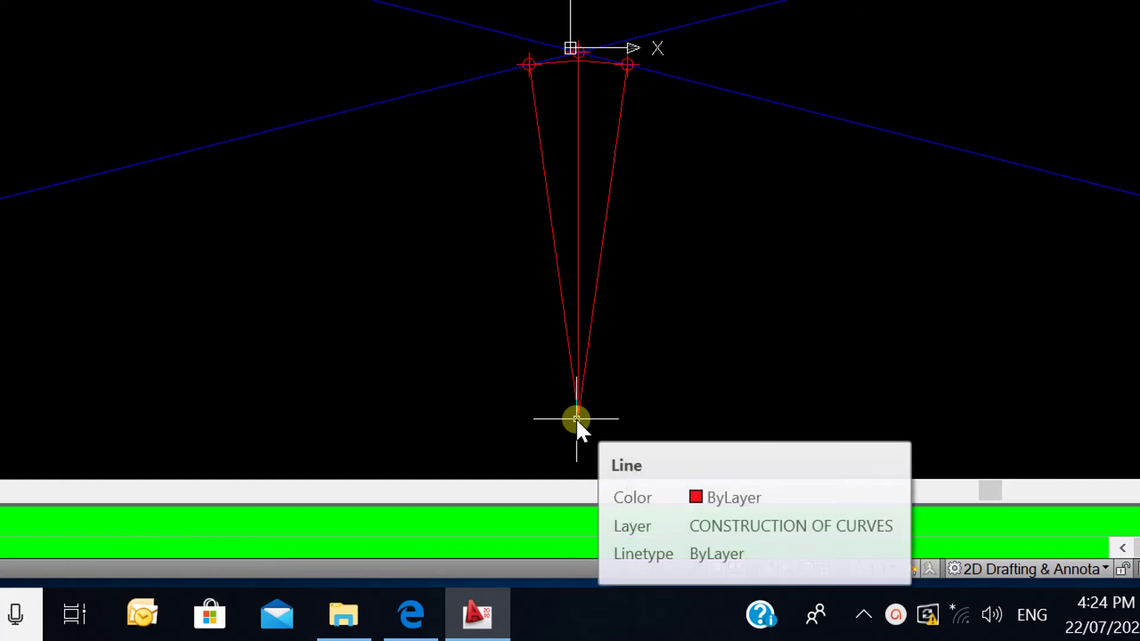
Move the new arc between the tangent points to the road path layer
scroll(579, 64, up, 5)
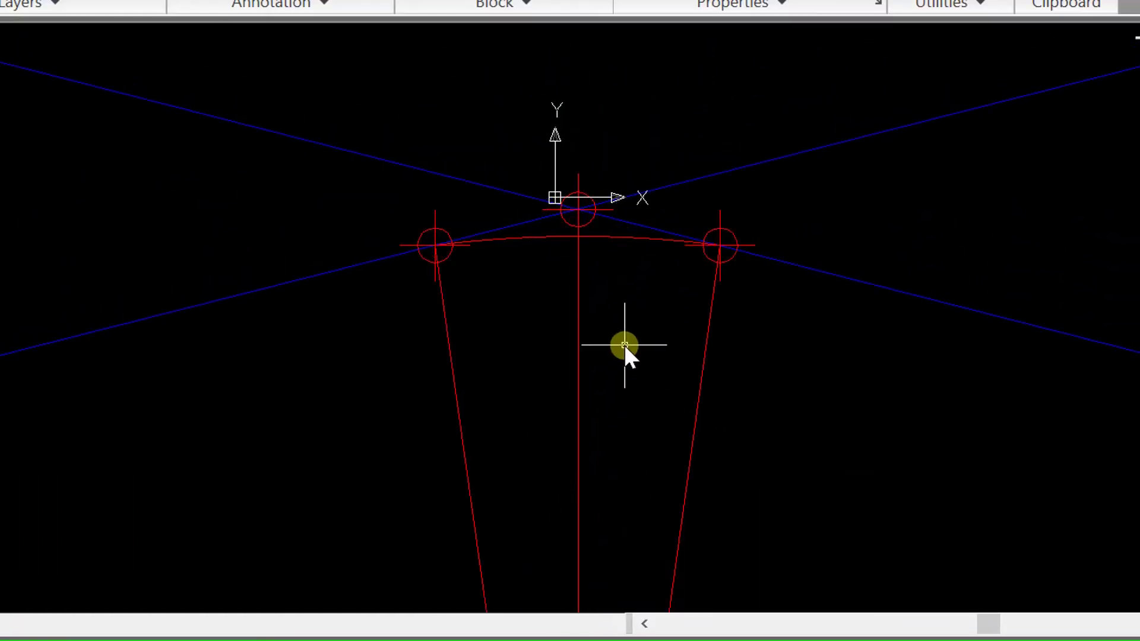
scroll(625, 344, down, 8)
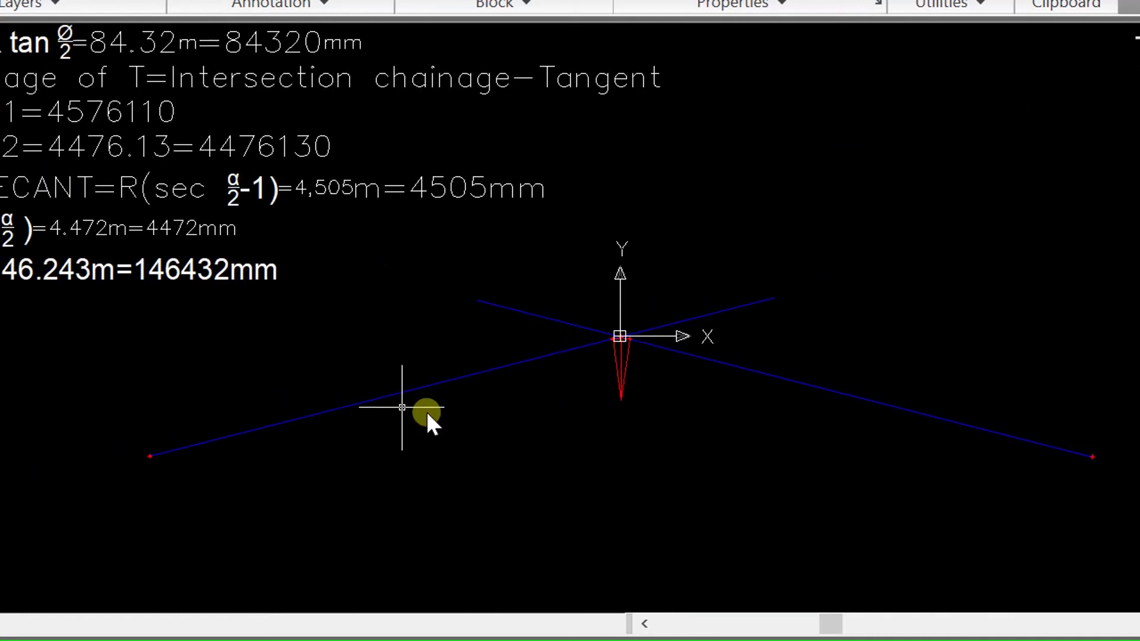
scroll(587, 368, up, 8)
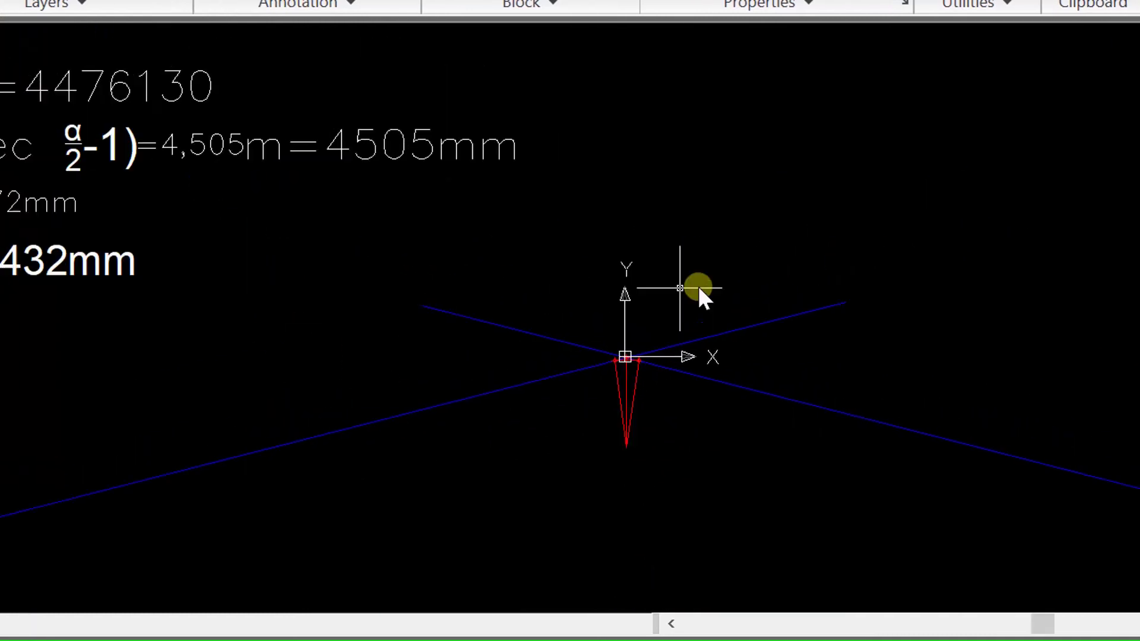
click(617, 358)
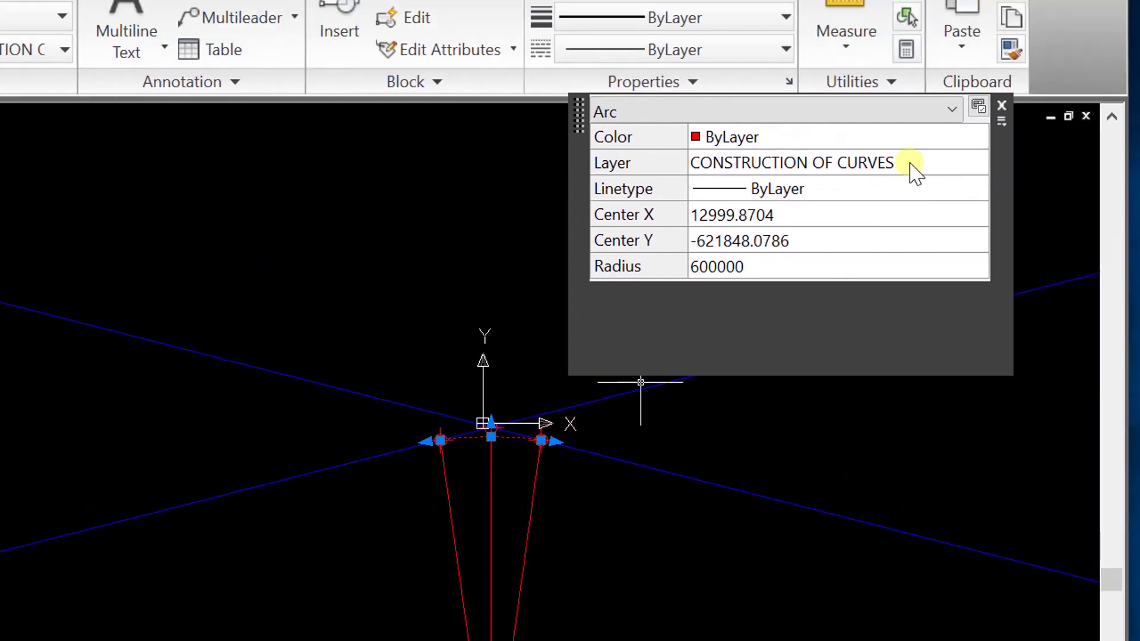
click(911, 166)
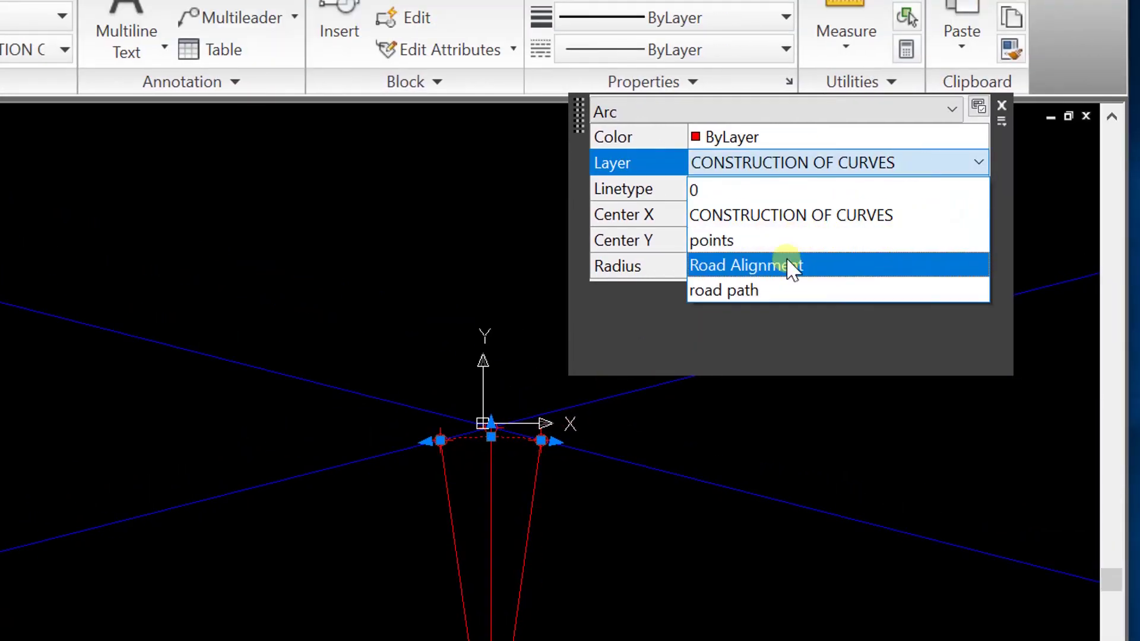
click(780, 292)
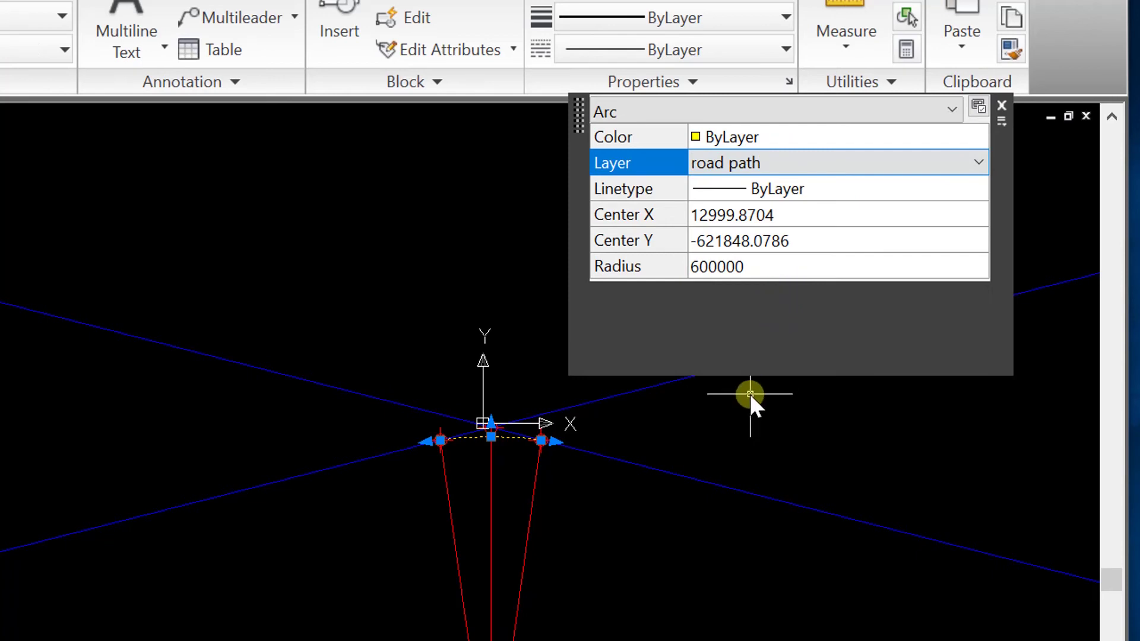
key(Escape)
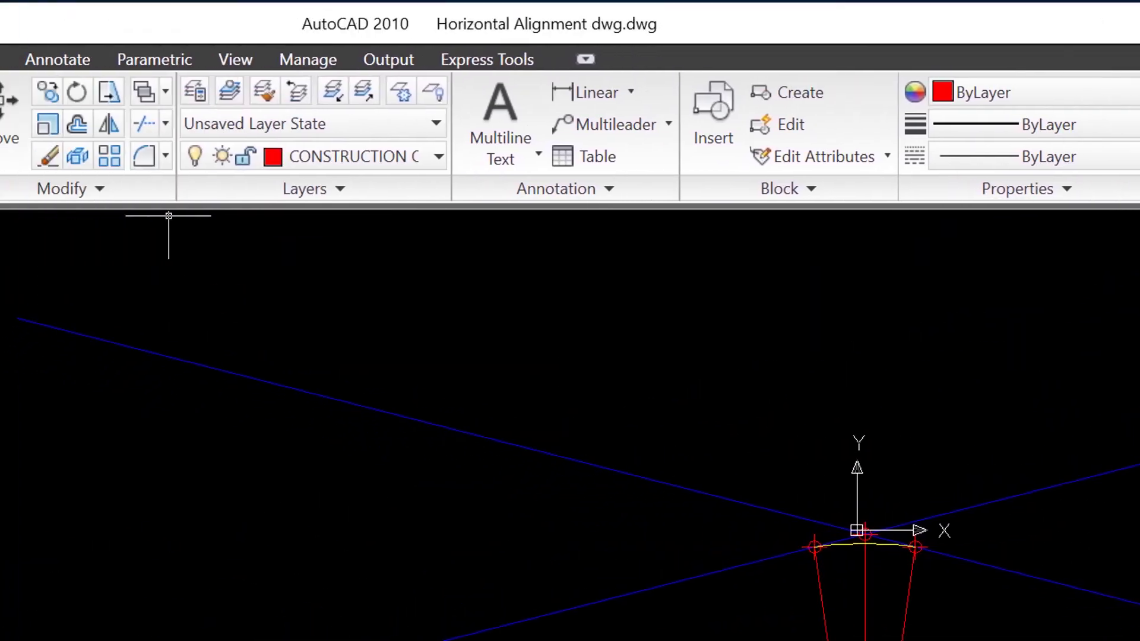
Draw a line from the left tangent point along the blue alignment to the point at its far left end
click(2, 101)
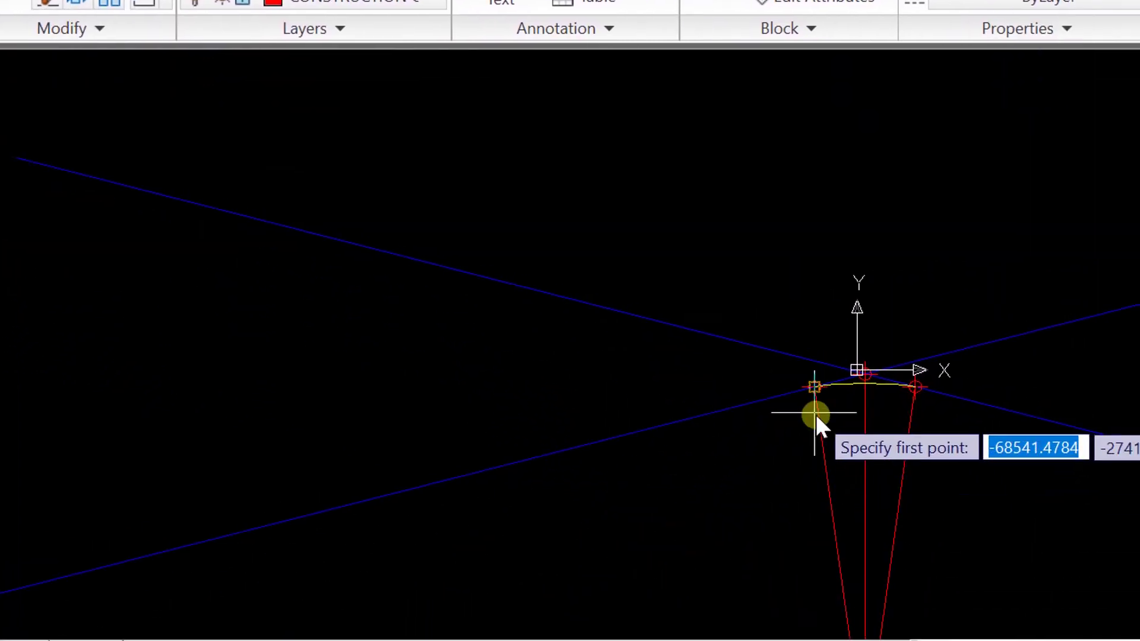
scroll(815, 414, up, 8)
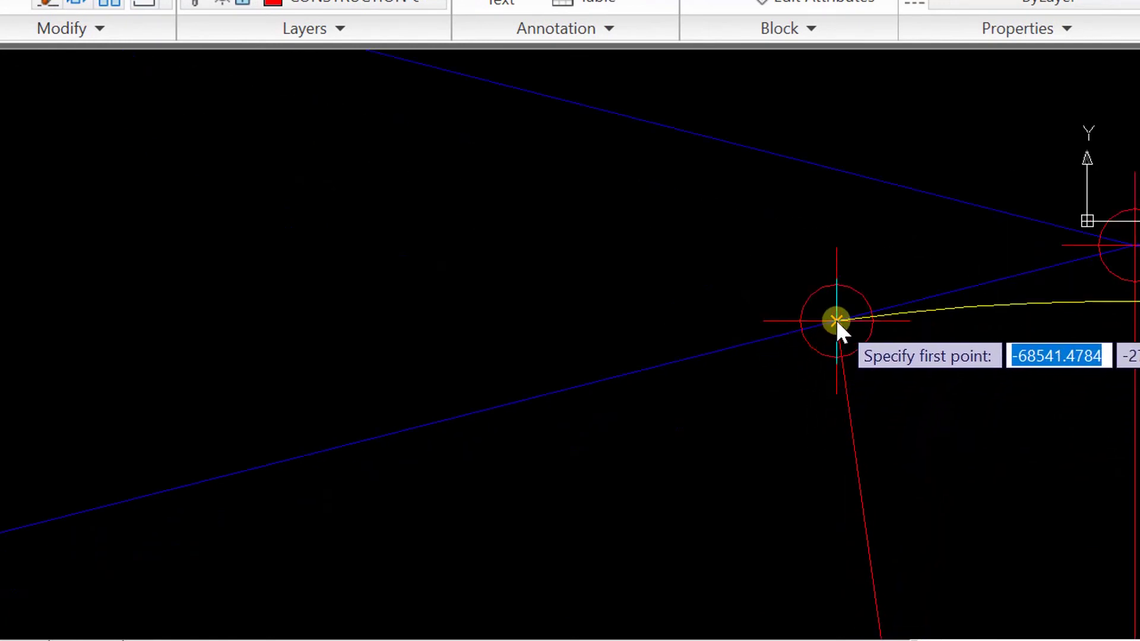
click(836, 320)
scroll(837, 318, down, 5)
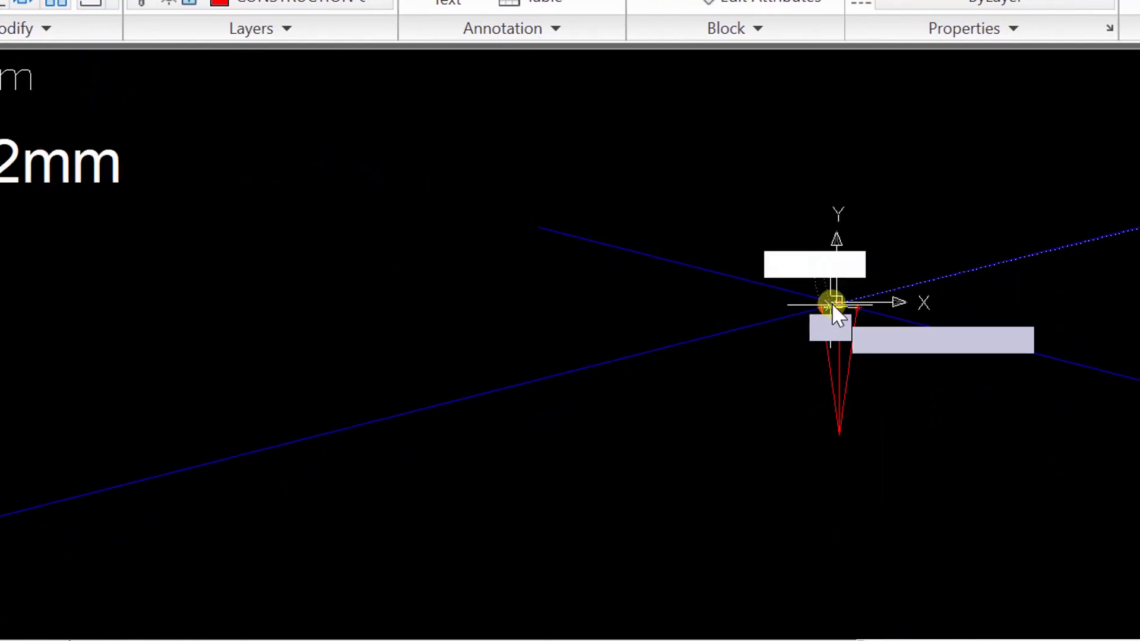
scroll(832, 303, down, 2)
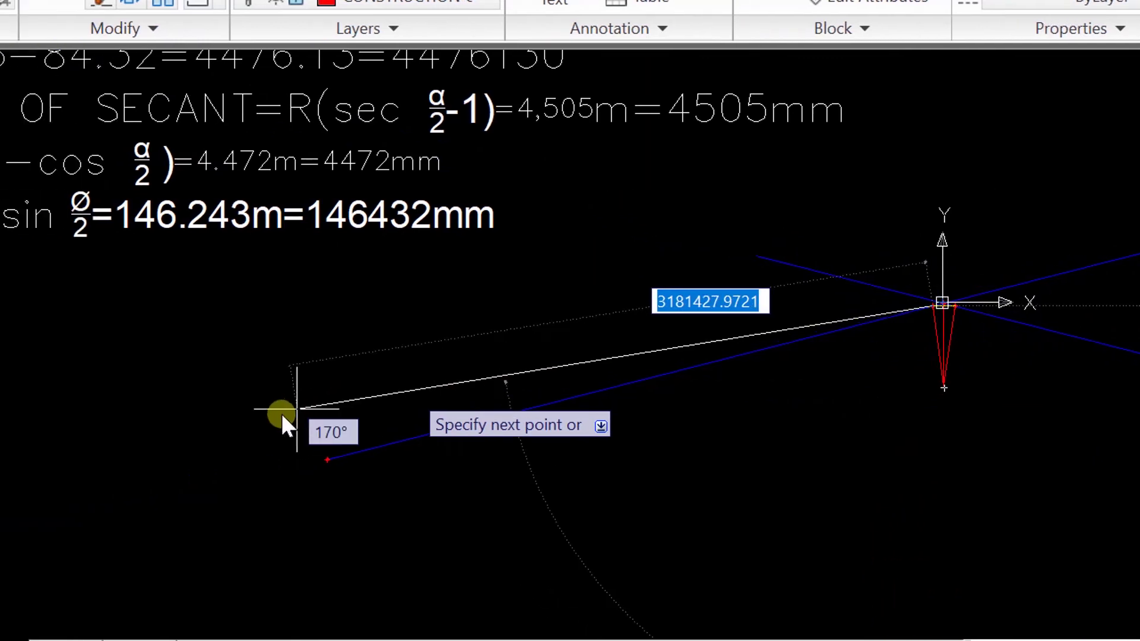
scroll(352, 467, up, 3)
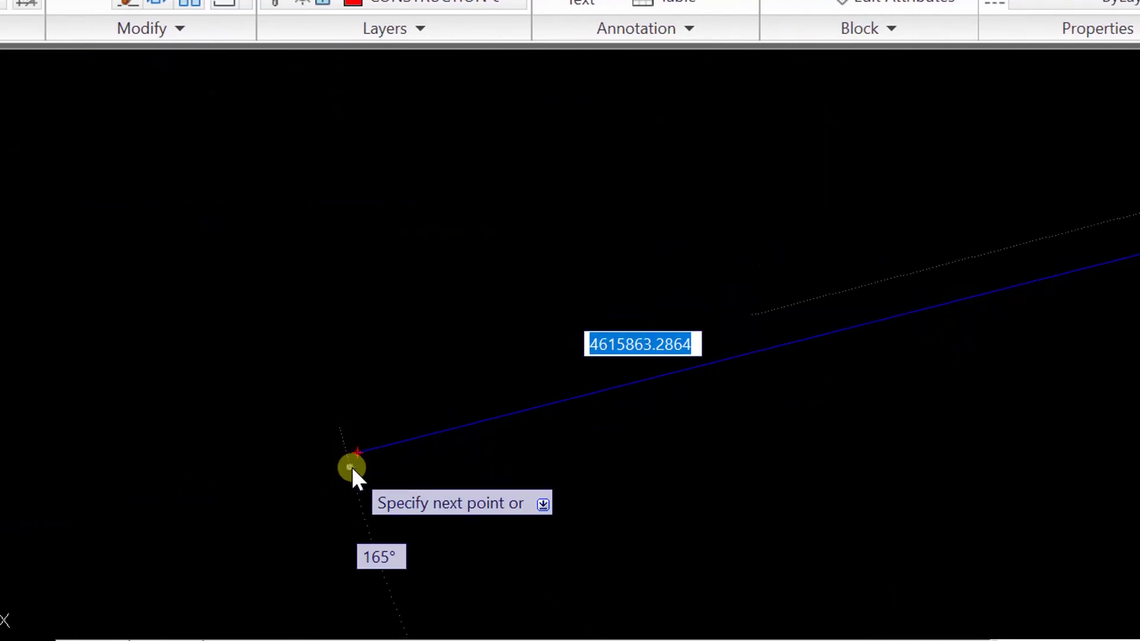
scroll(352, 467, up, 3)
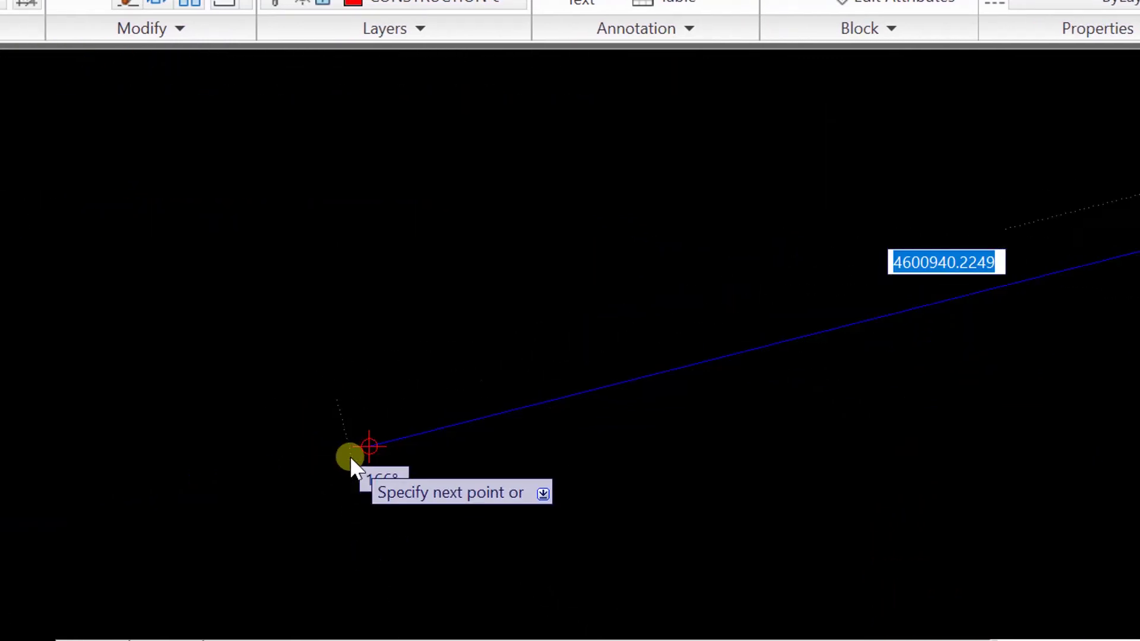
scroll(350, 456, up, 4)
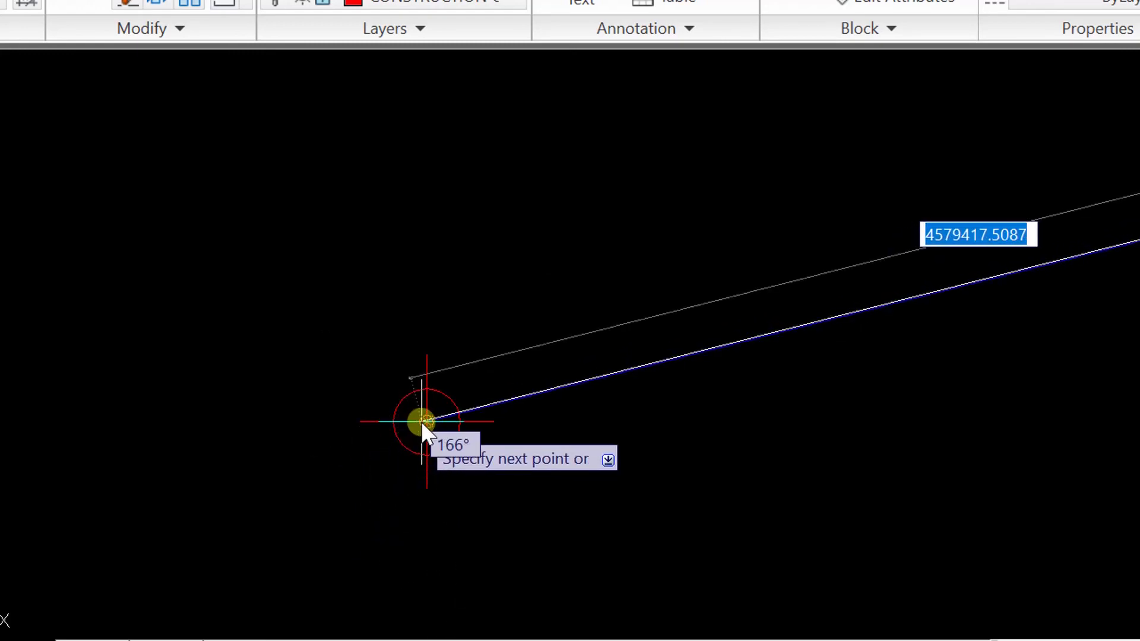
click(424, 421)
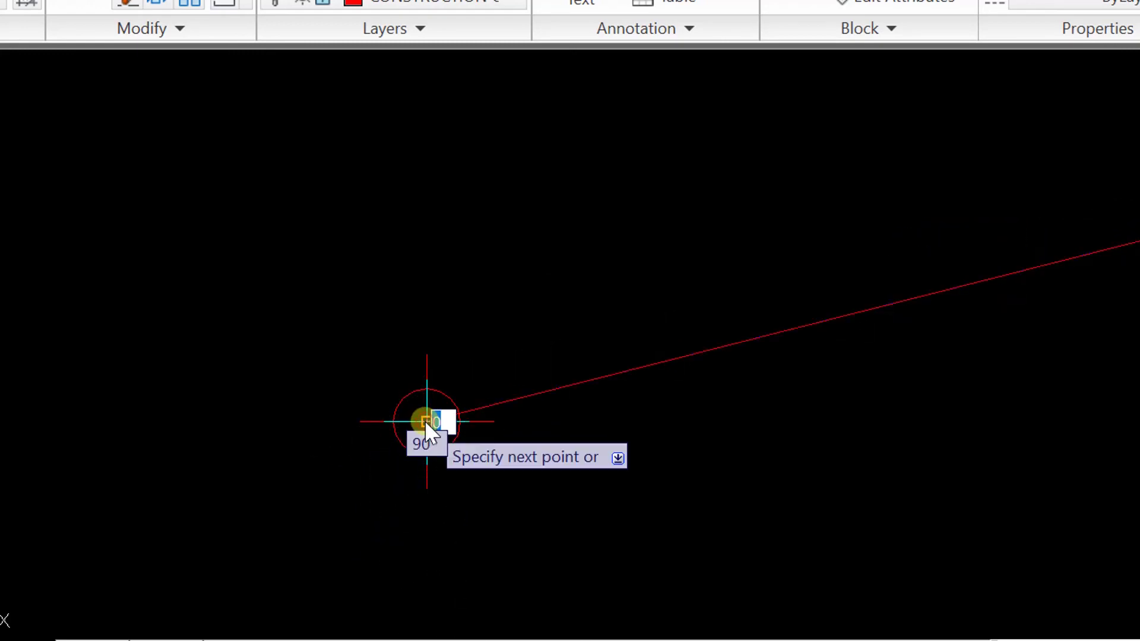
key(Escape)
Move the new line along the left tangent to the road path layer
scroll(430, 428, down, 5)
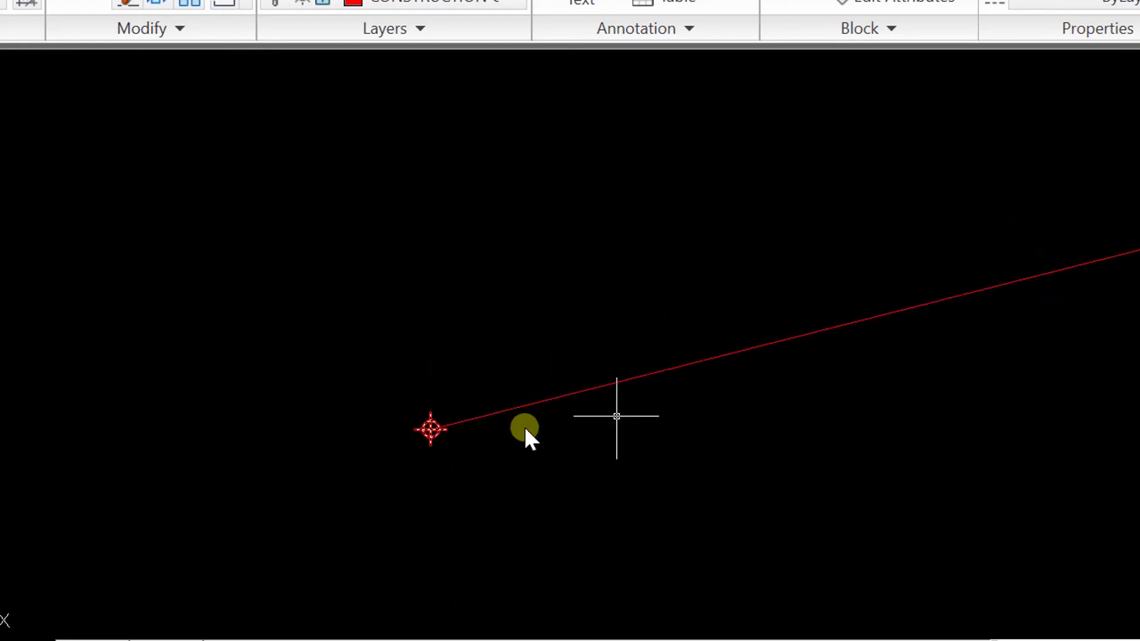
click(828, 326)
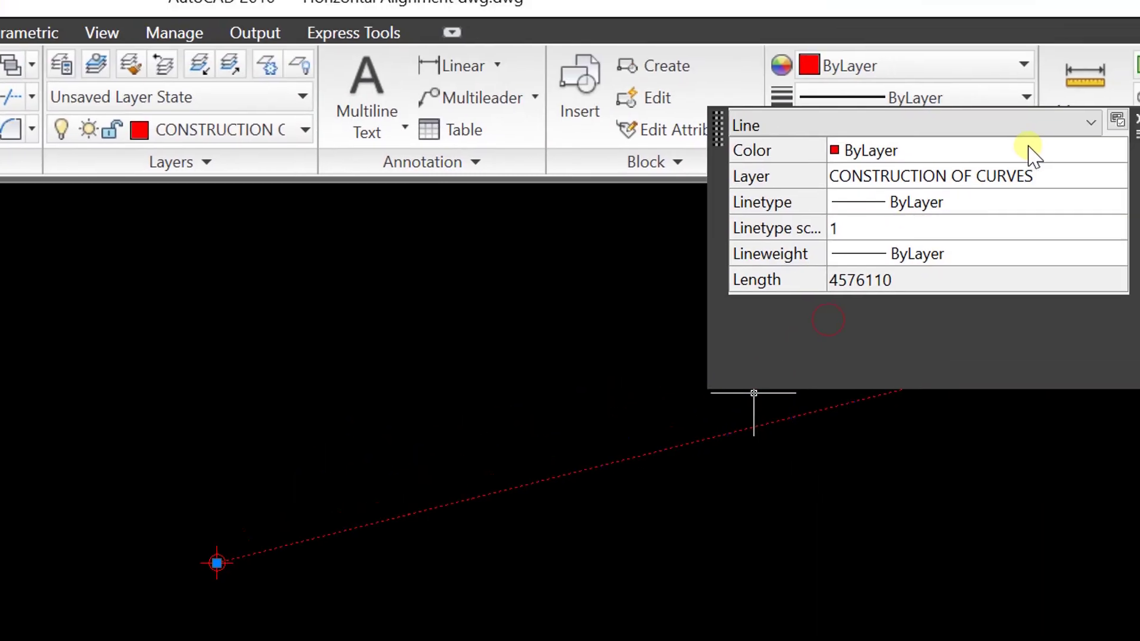
click(992, 176)
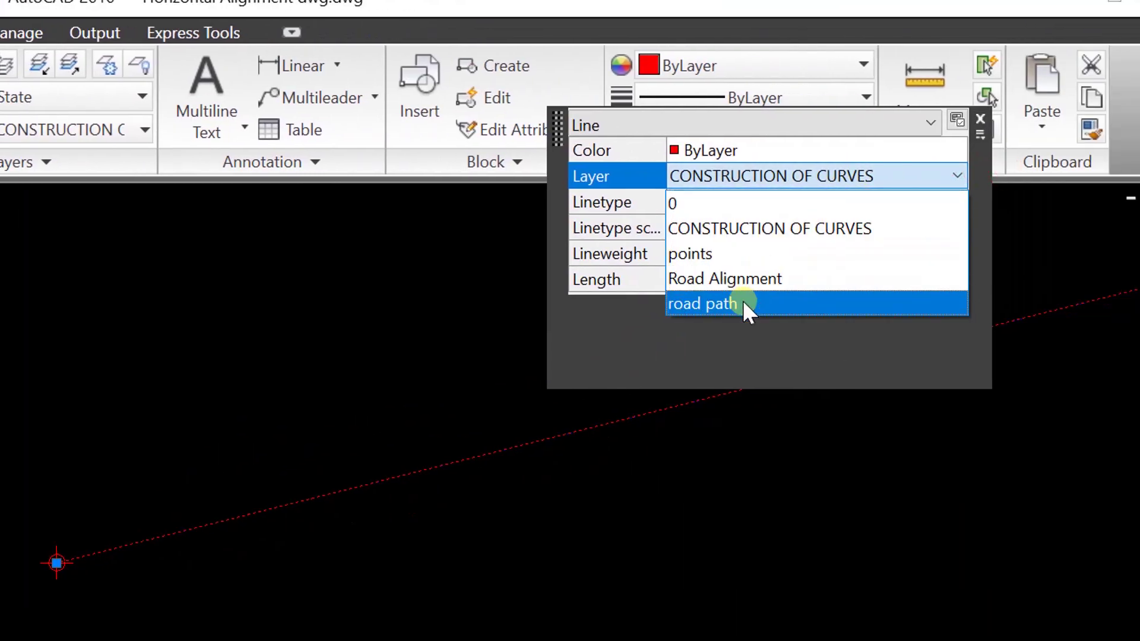
click(742, 303)
key(Escape)
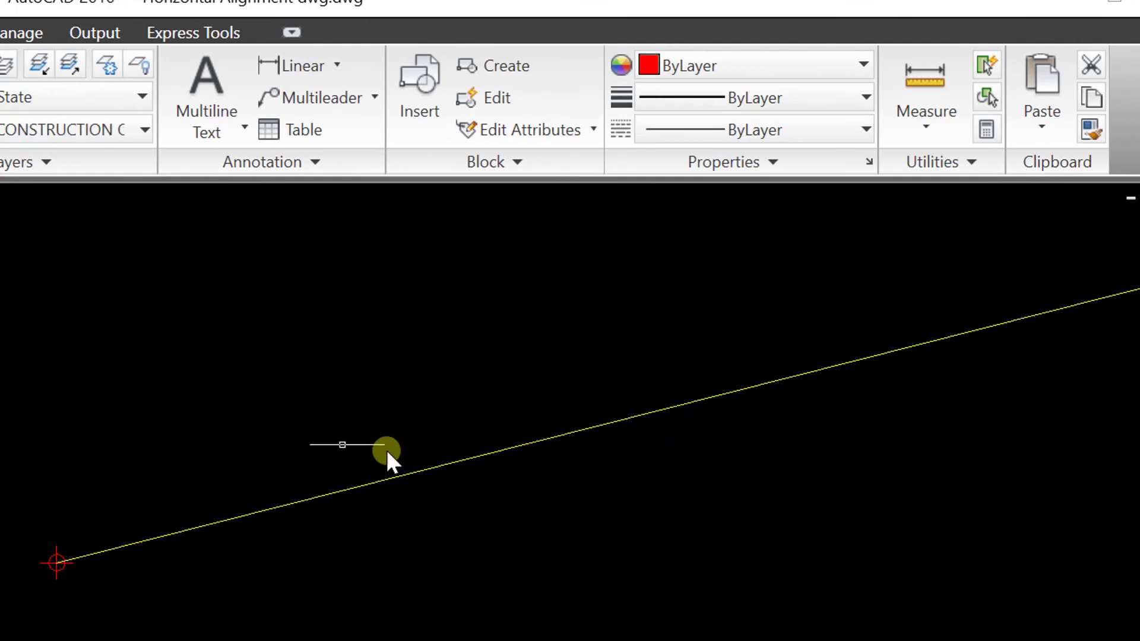
Draw a line from the right tangent point along the blue alignment to the point at its far right end
scroll(297, 448, down, 6)
scroll(487, 365, up, 5)
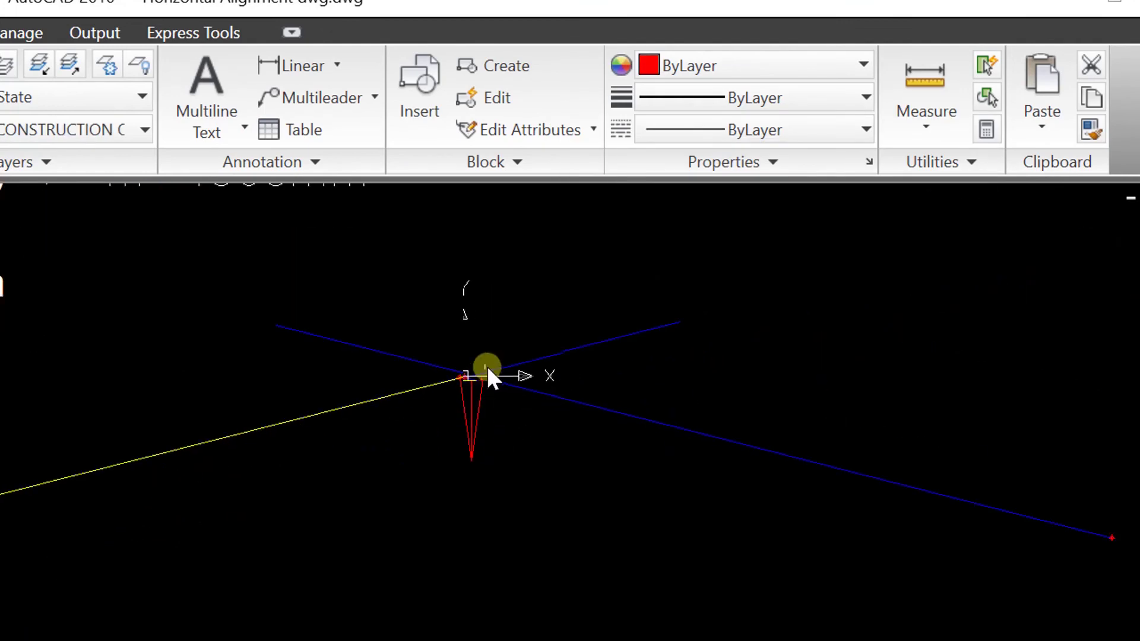
scroll(489, 364, up, 3)
scroll(558, 430, down, 7)
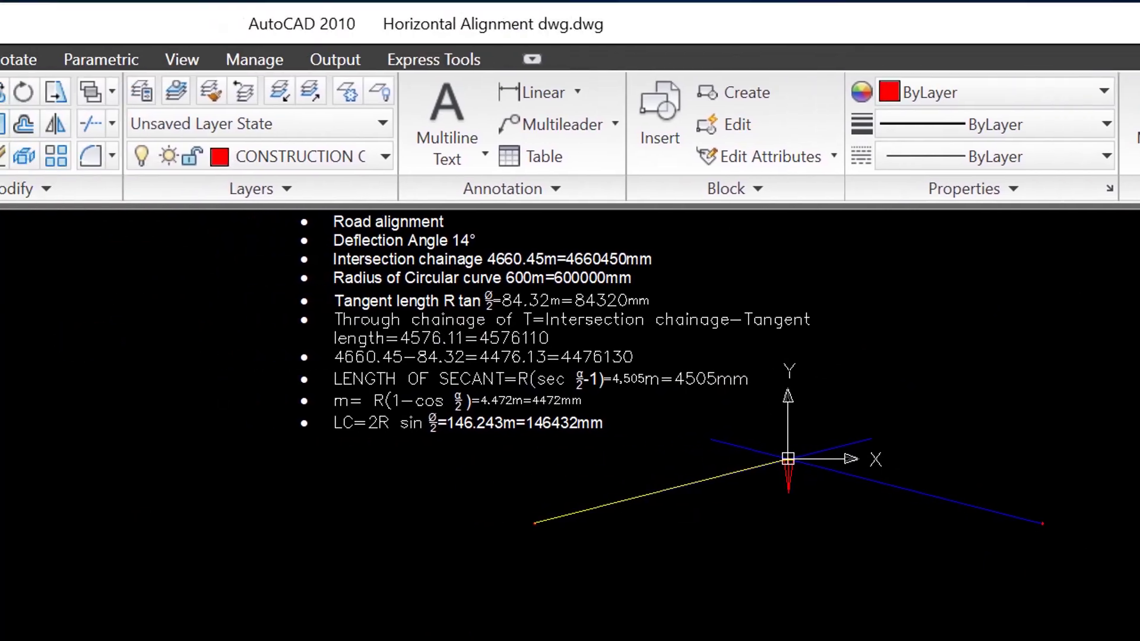
click(12, 93)
scroll(938, 504, up, 5)
scroll(332, 347, up, 5)
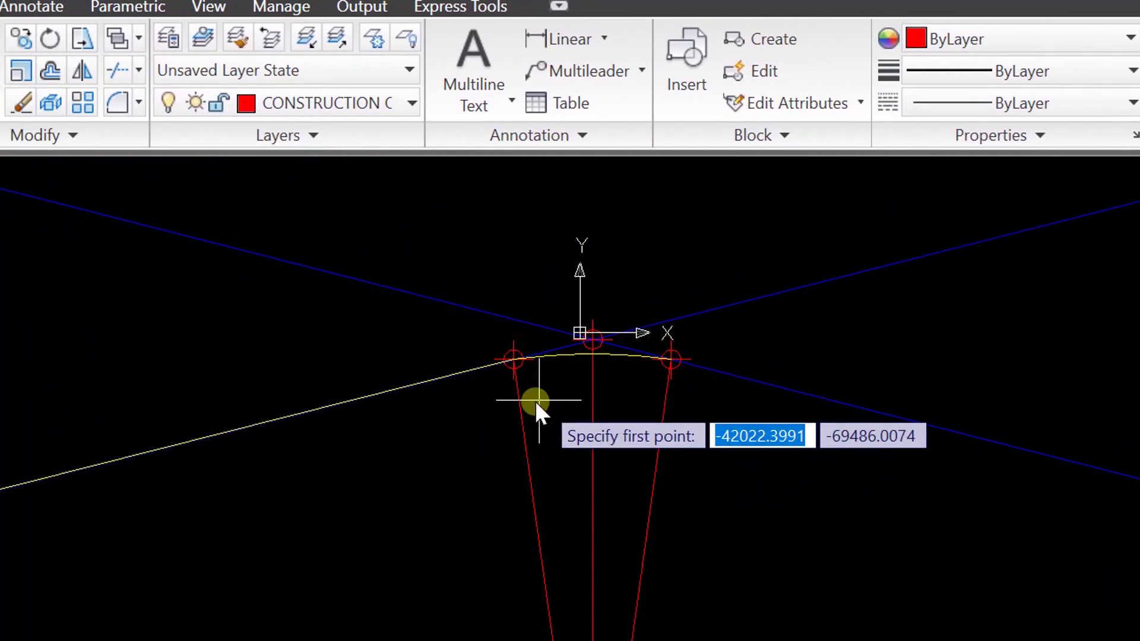
scroll(672, 358, up, 3)
scroll(633, 352, up, 3)
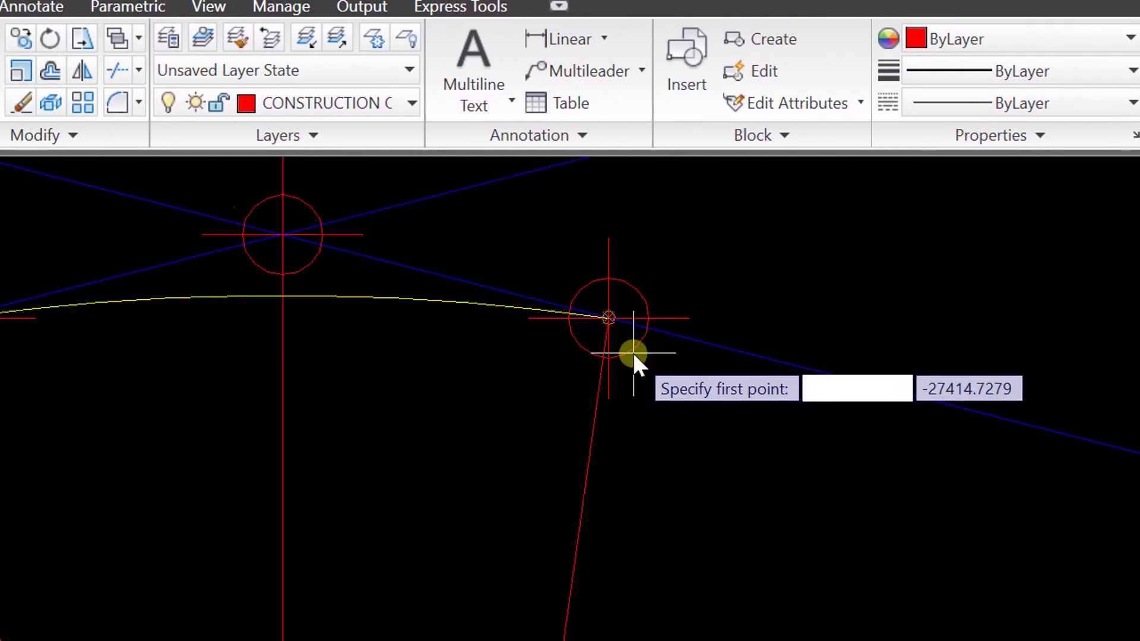
click(607, 317)
scroll(606, 317, down, 5)
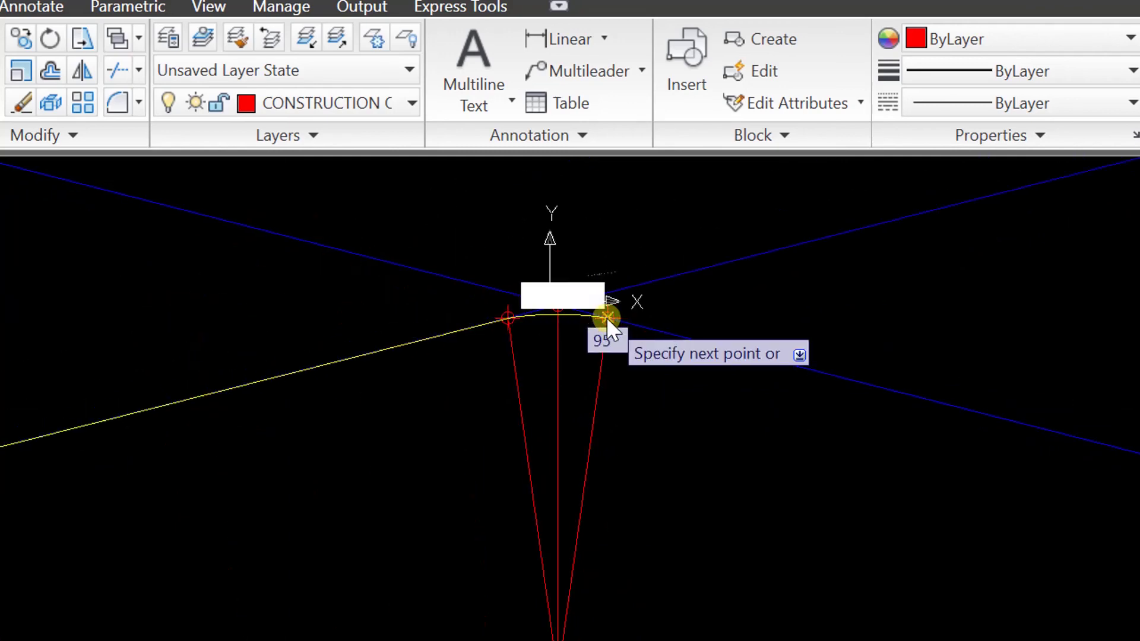
scroll(606, 317, down, 4)
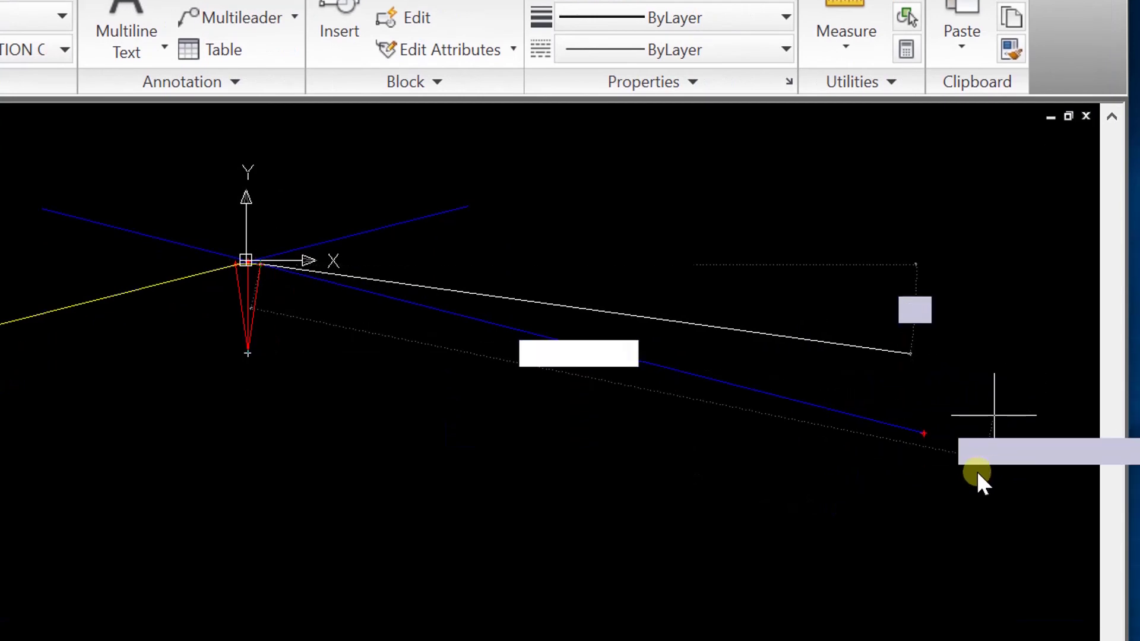
scroll(961, 470, up, 5)
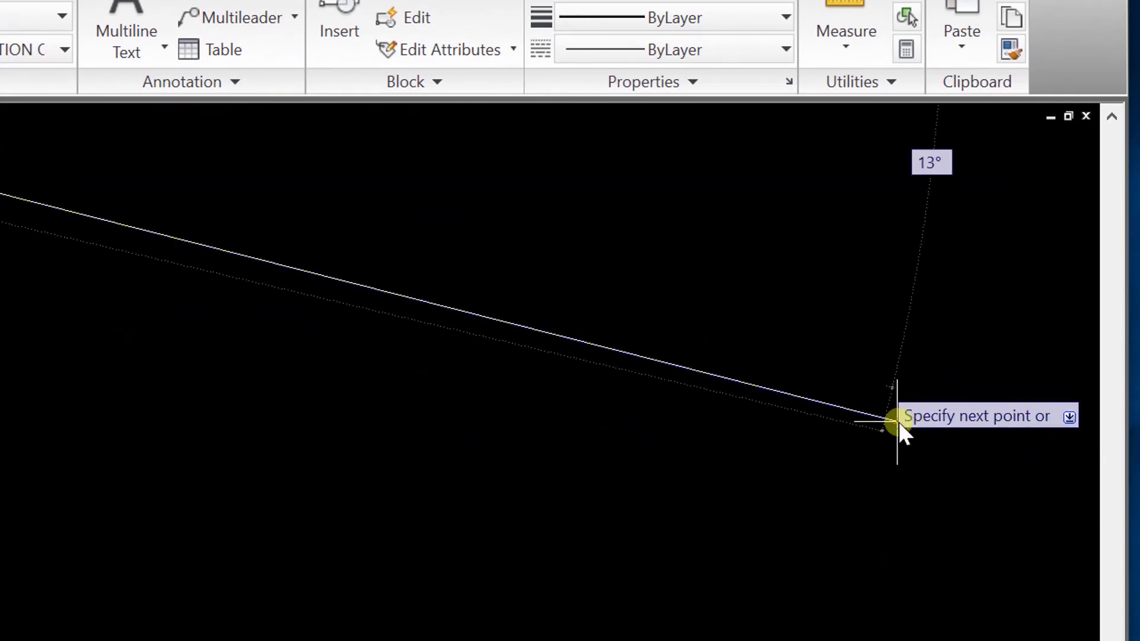
click(901, 424)
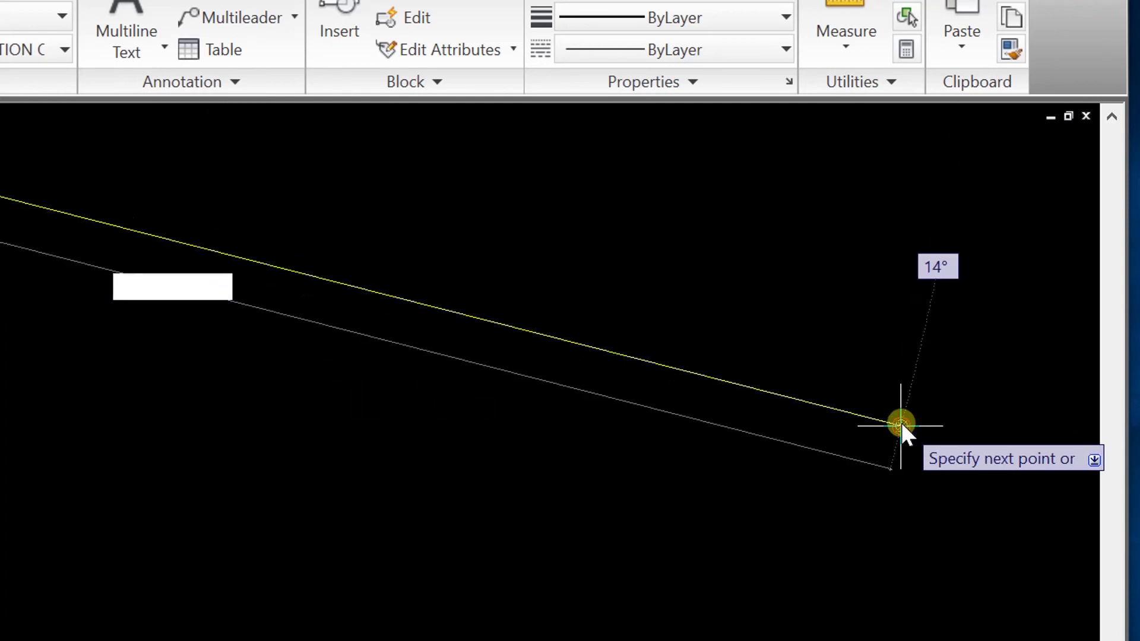
click(901, 424)
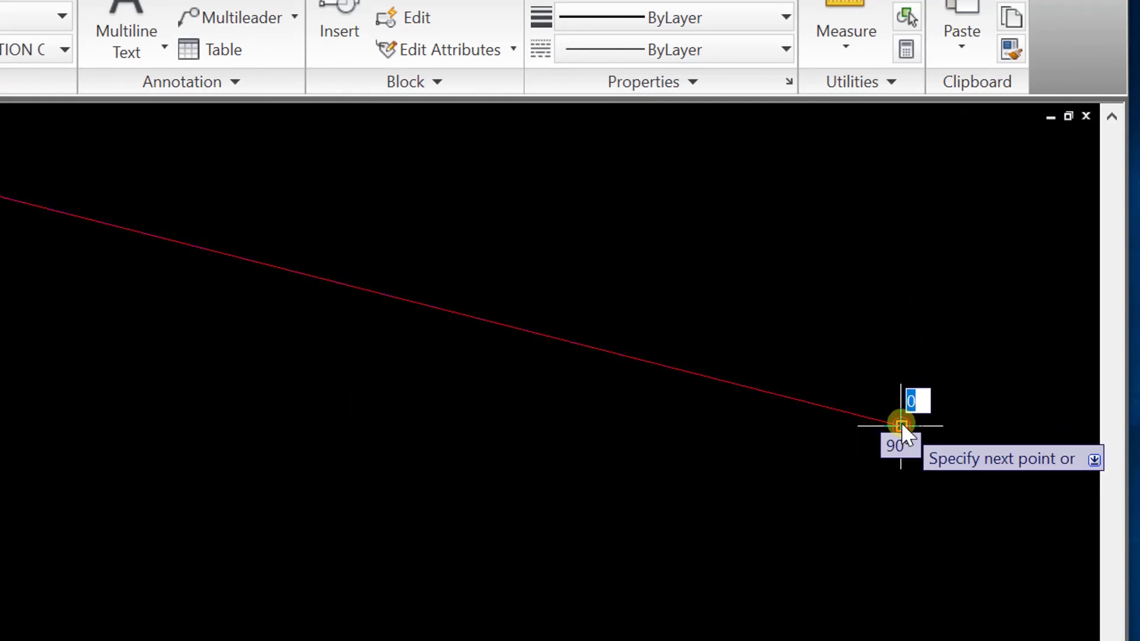
key(Escape)
Move the new line along the right tangent to the road path layer
scroll(1055, 540, down, 6)
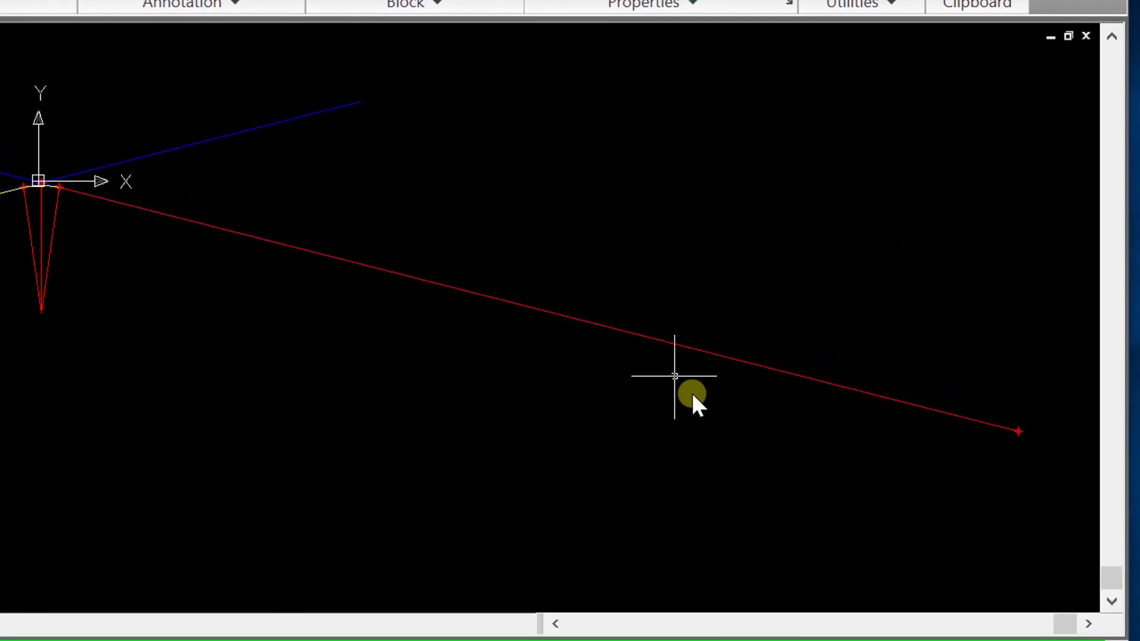
click(653, 339)
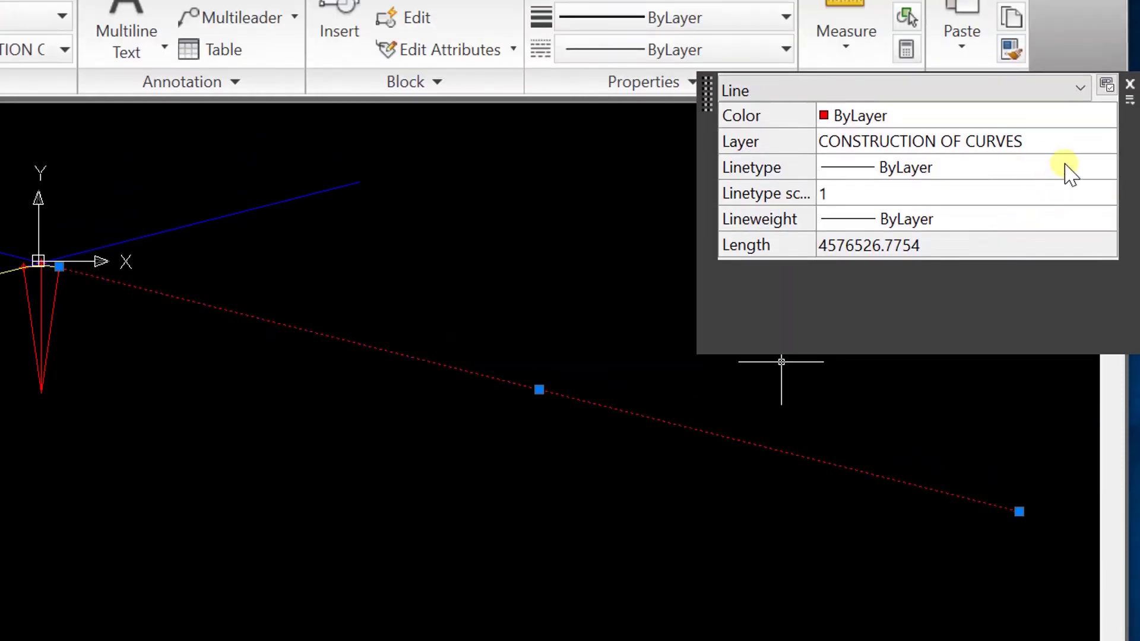
click(1077, 140)
click(1077, 141)
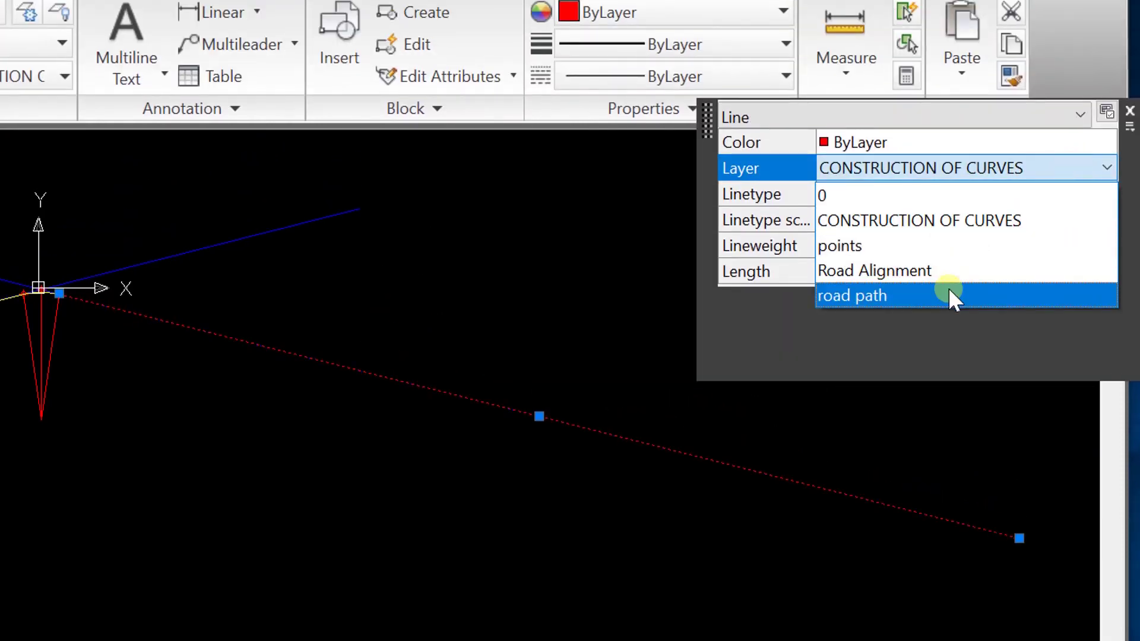
click(948, 295)
key(Escape)
Convert the yellow left tangent line into a polyline with the PEDIT command
scroll(532, 363, down, 3)
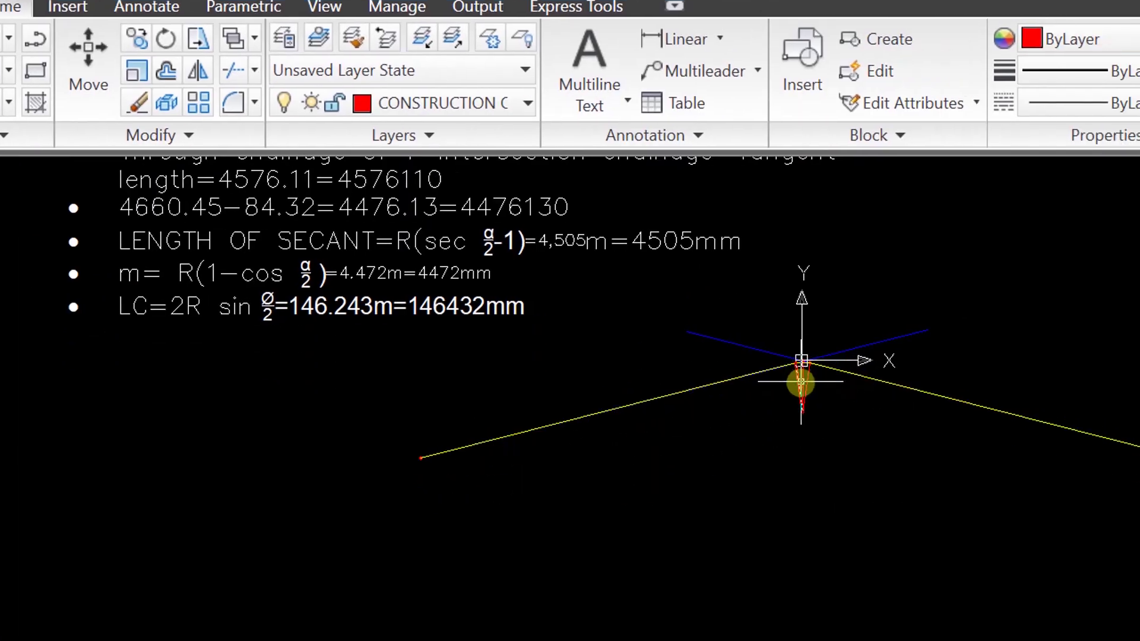
scroll(795, 380, up, 5)
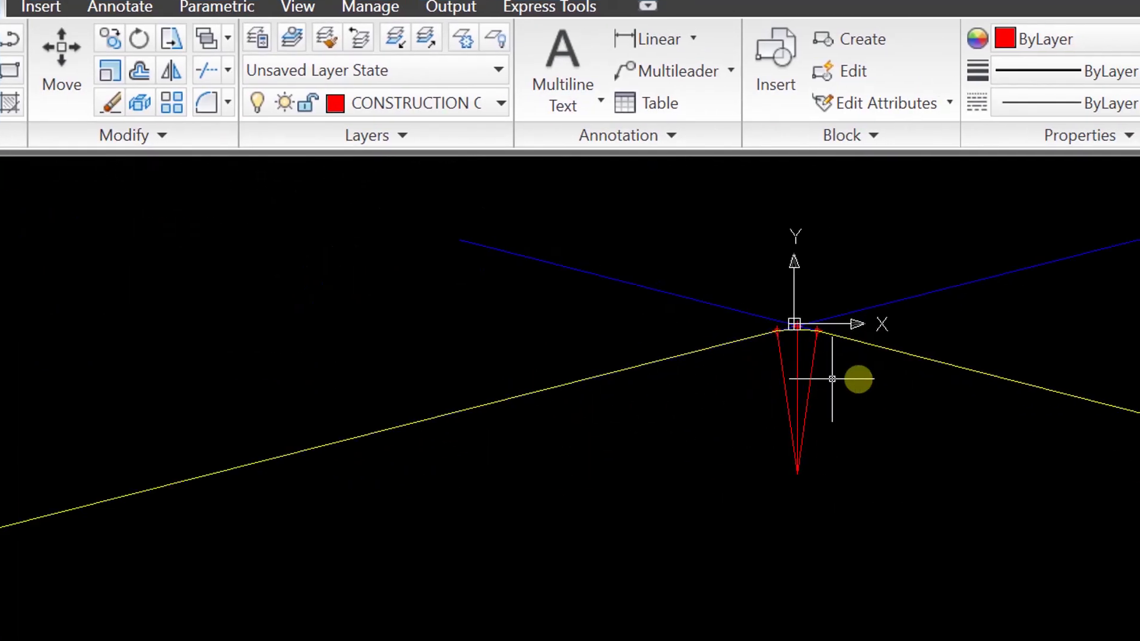
scroll(832, 378, up, 2)
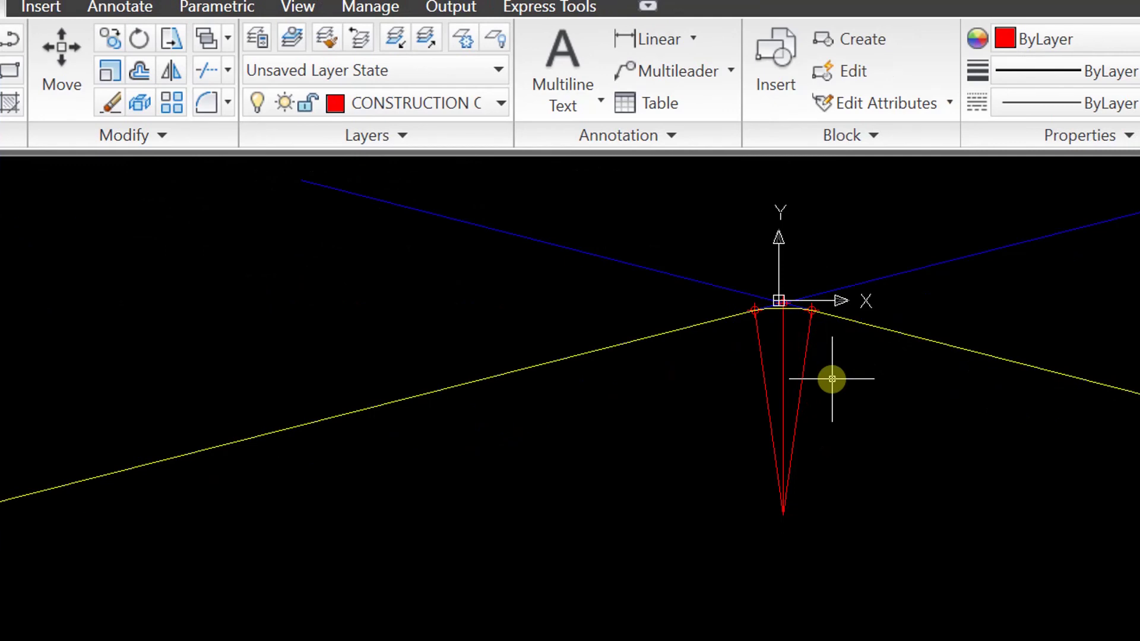
text(edit)
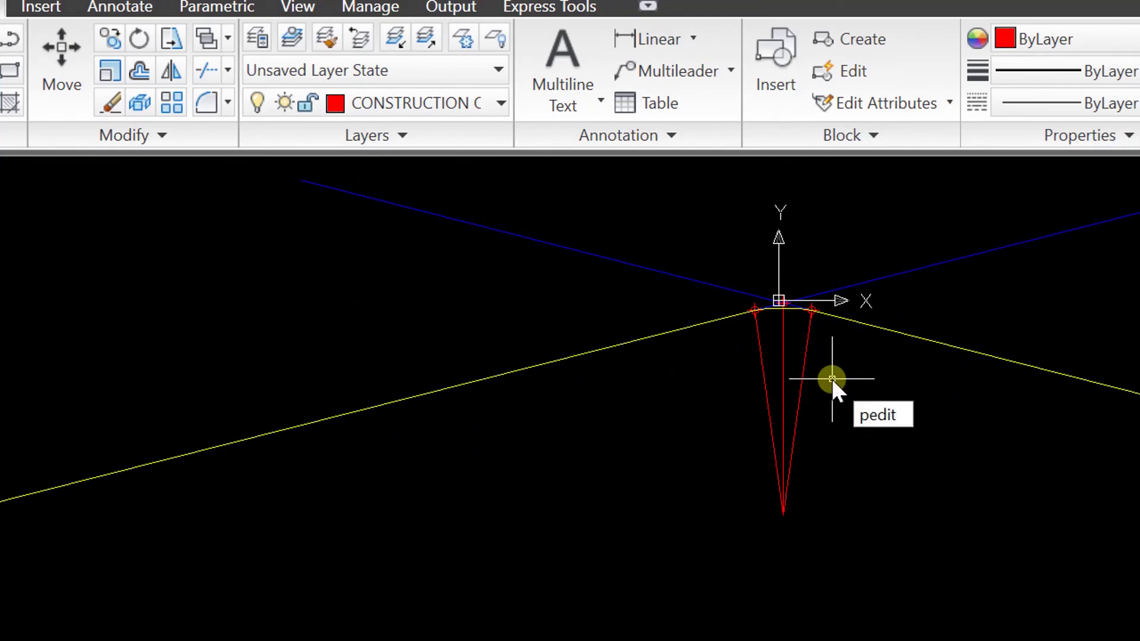
key(Return)
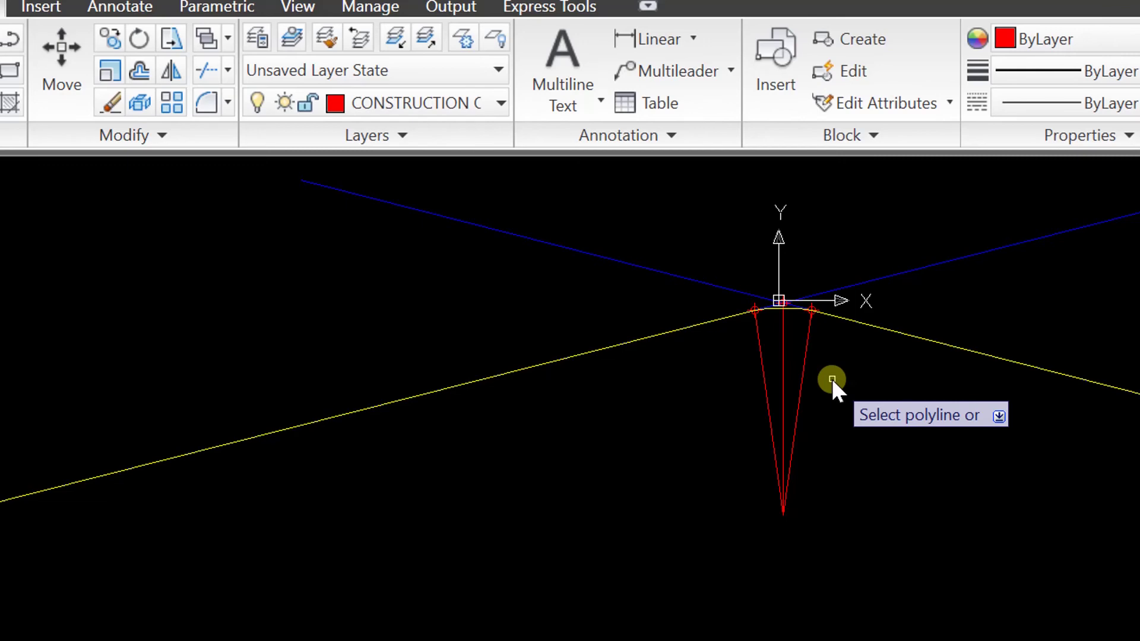
click(633, 338)
key(Return)
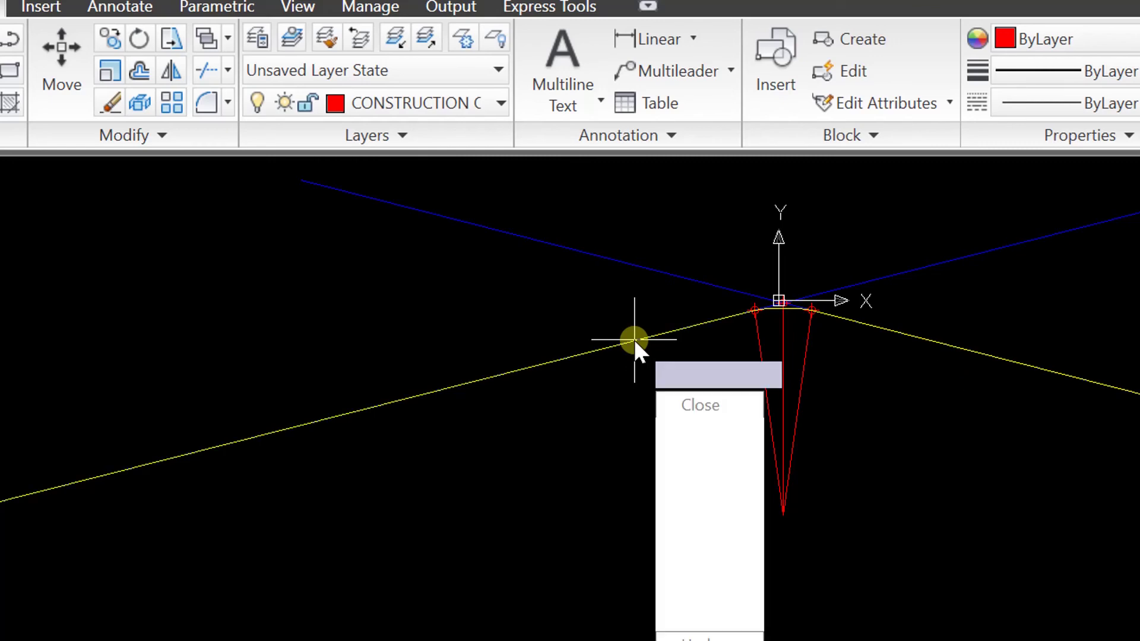
Join the left tangent line, the arc and the right tangent line into one polyline and check it as a single selection
key(Down)
key(Return)
click(634, 339)
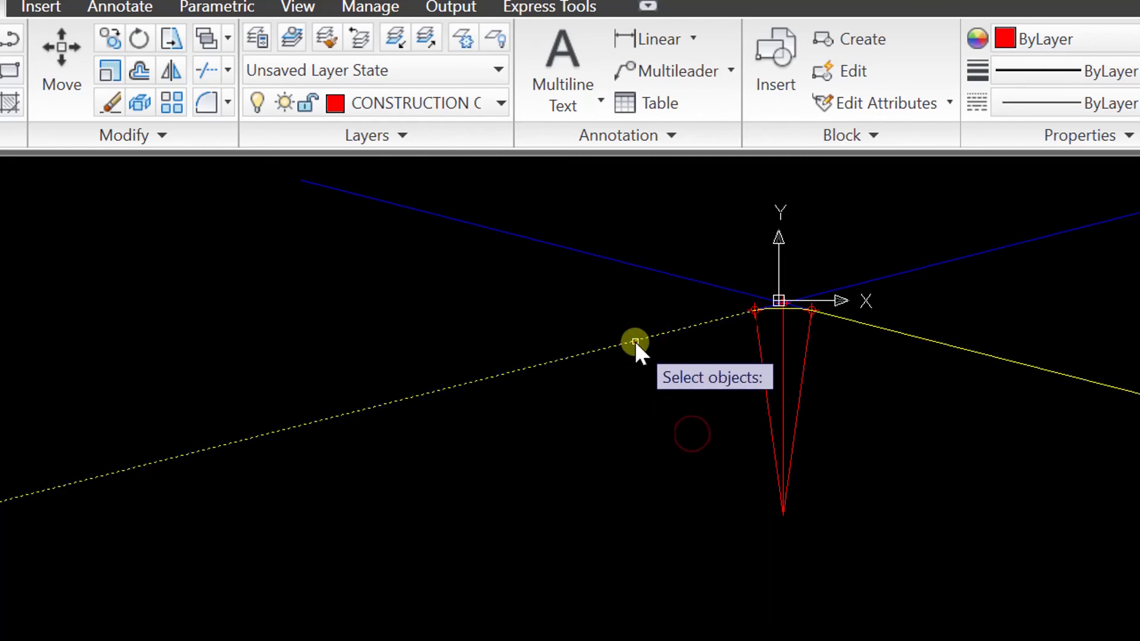
click(784, 306)
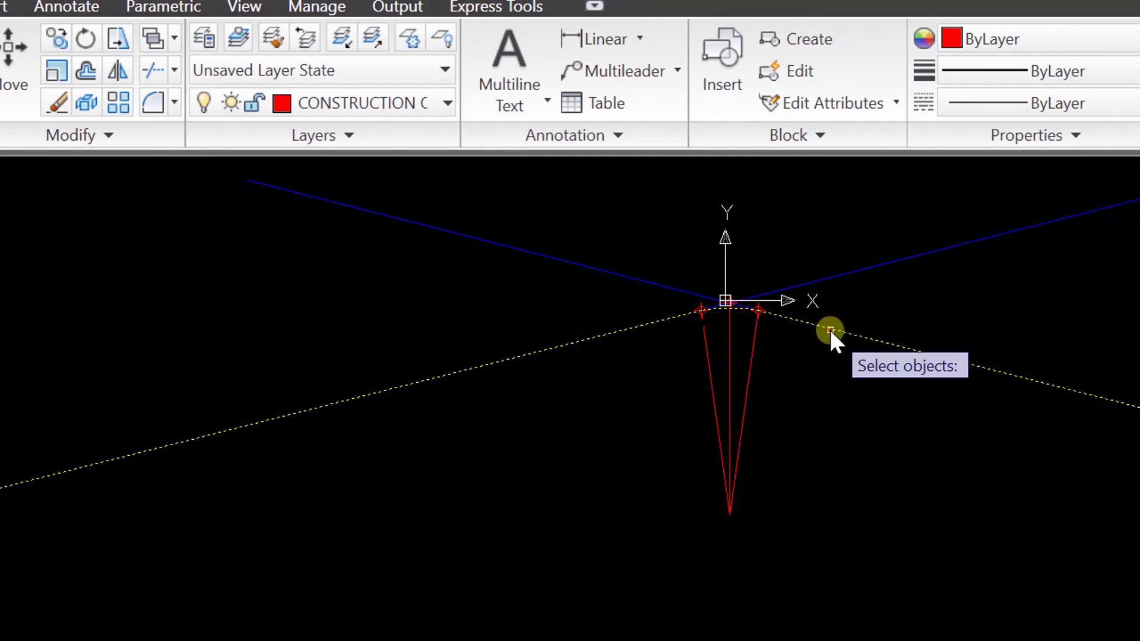
click(829, 329)
scroll(288, 494, down, 4)
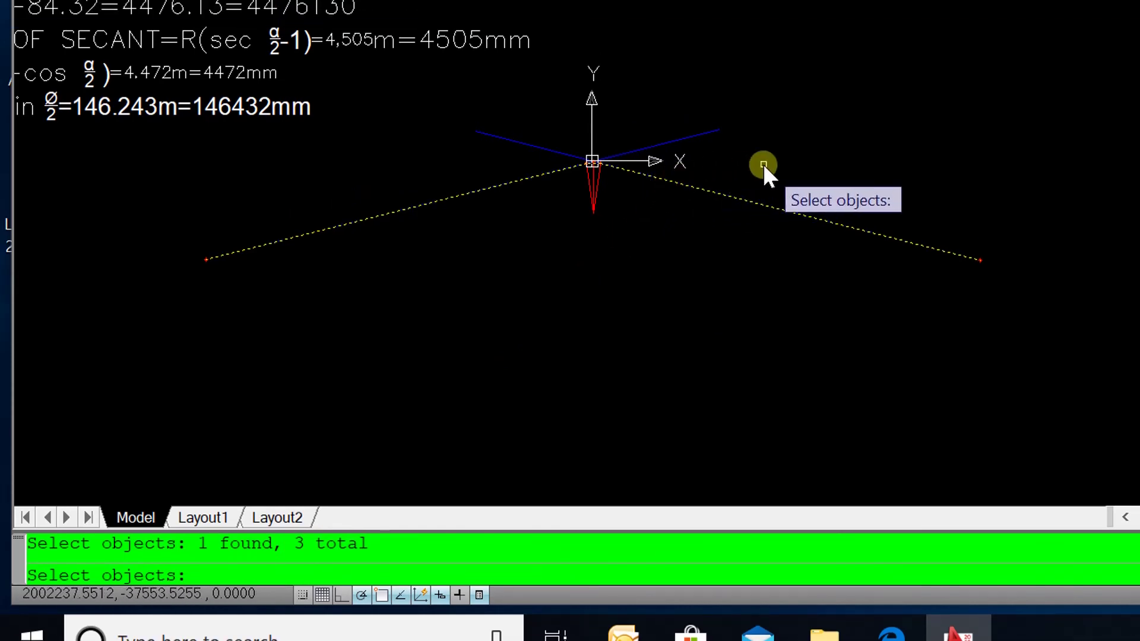
key(Return)
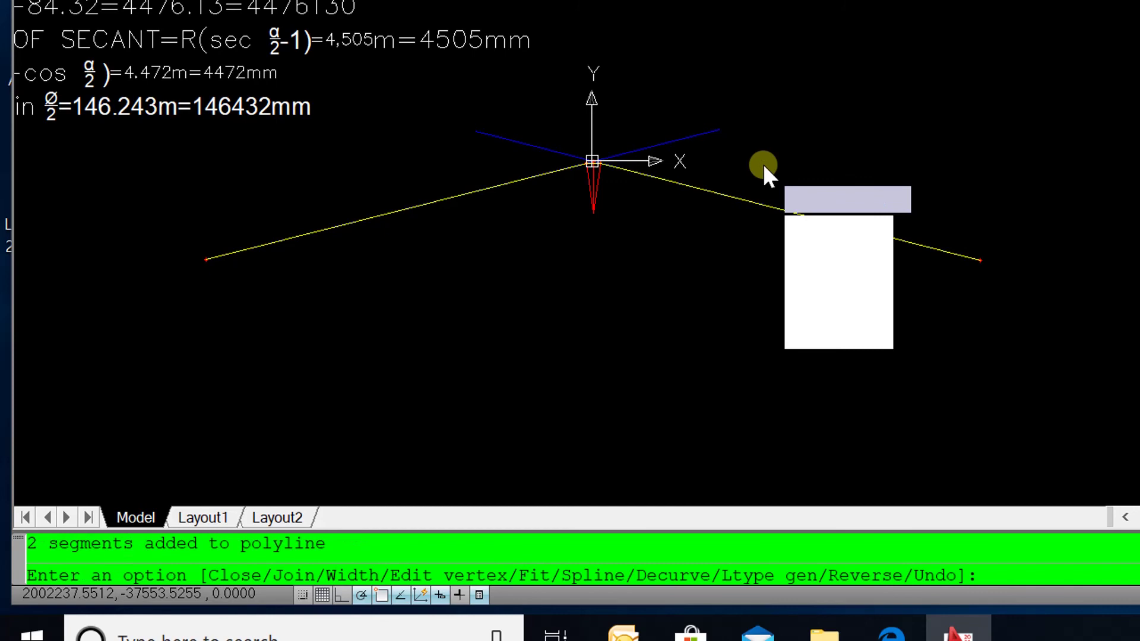
key(Escape)
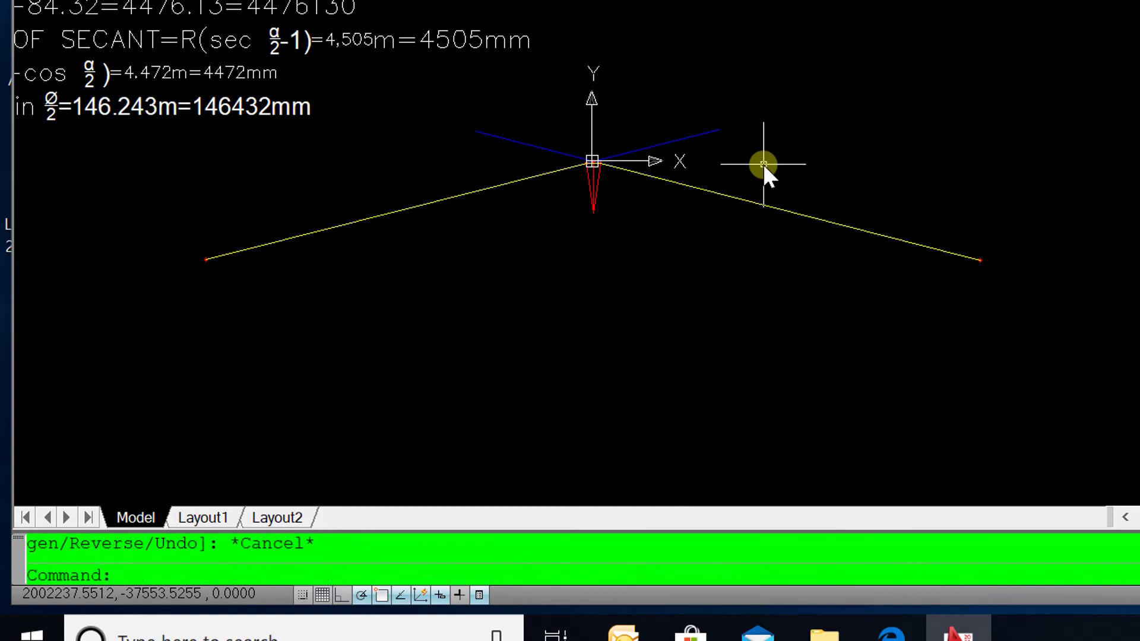
click(735, 197)
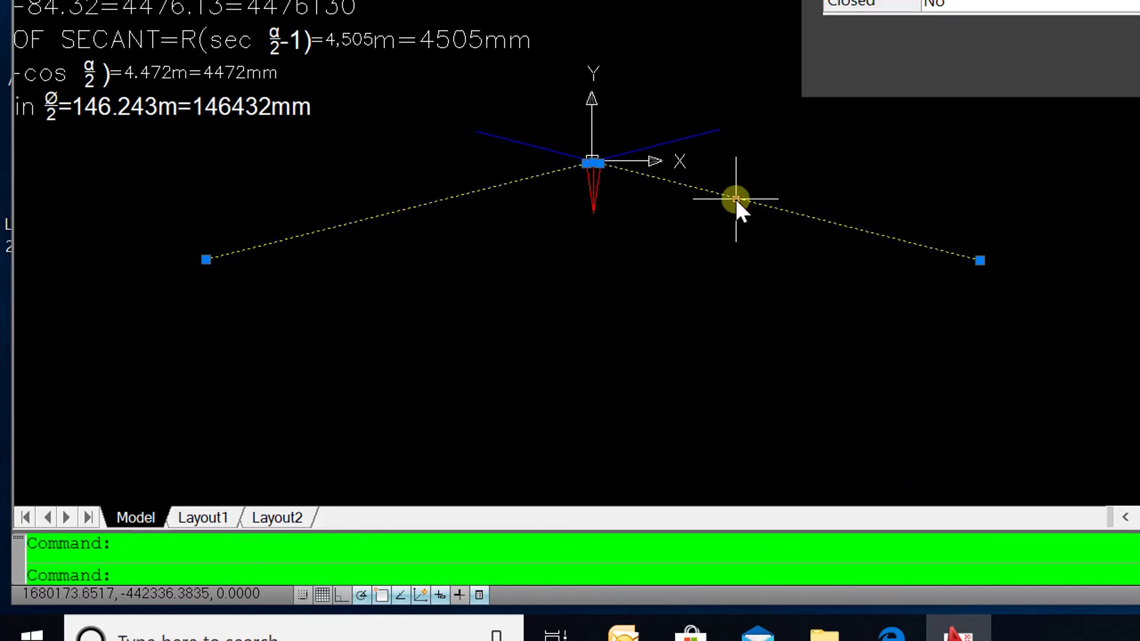
key(Escape)
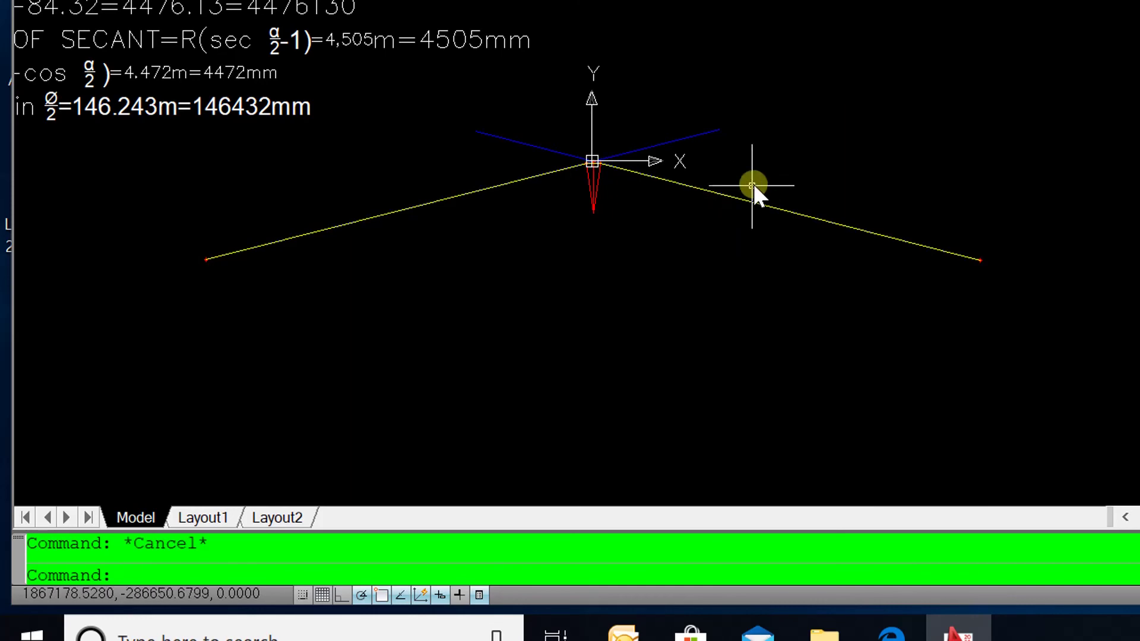
Turn off the CONSTRUCTION OF CURVES layer
scroll(633, 174, down, 6)
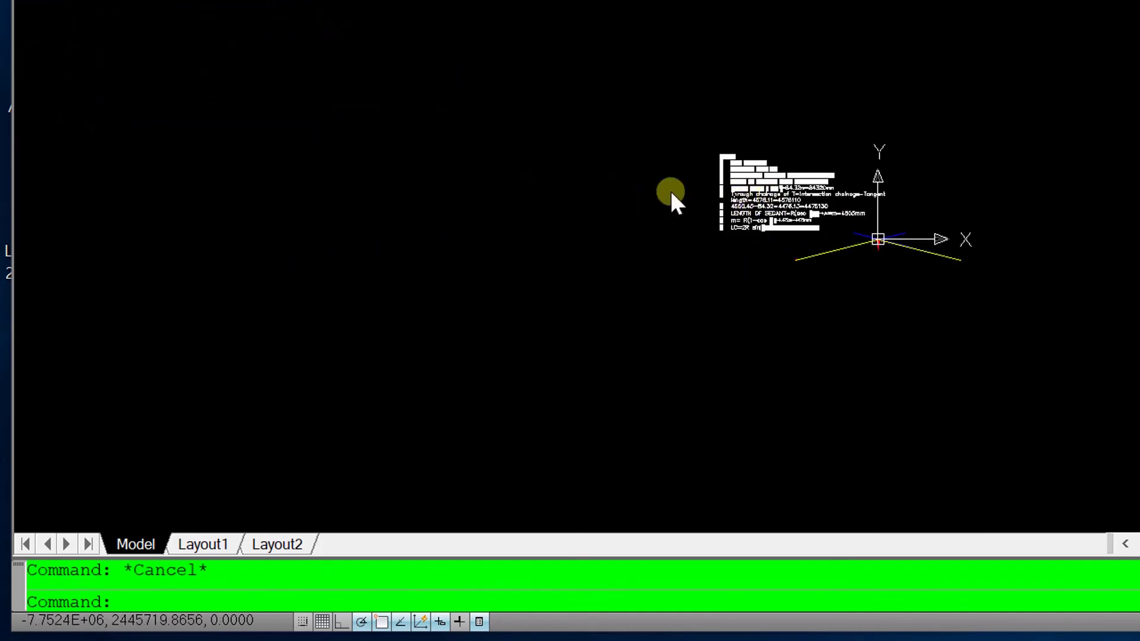
scroll(873, 238, up, 8)
middle_drag(874, 239, 1127, 350)
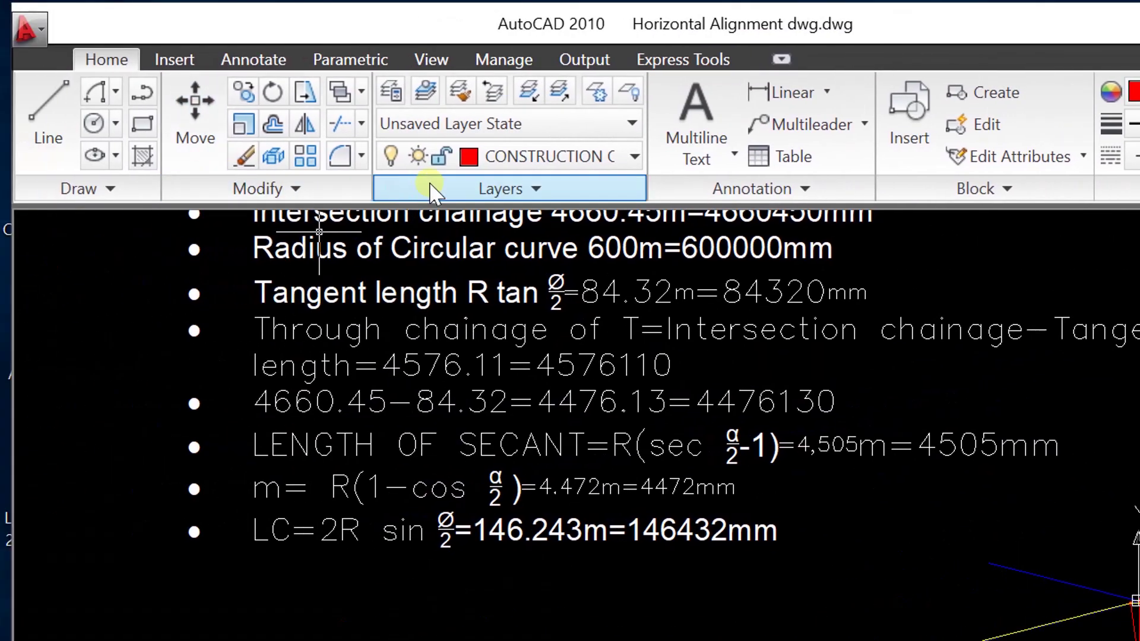
click(572, 164)
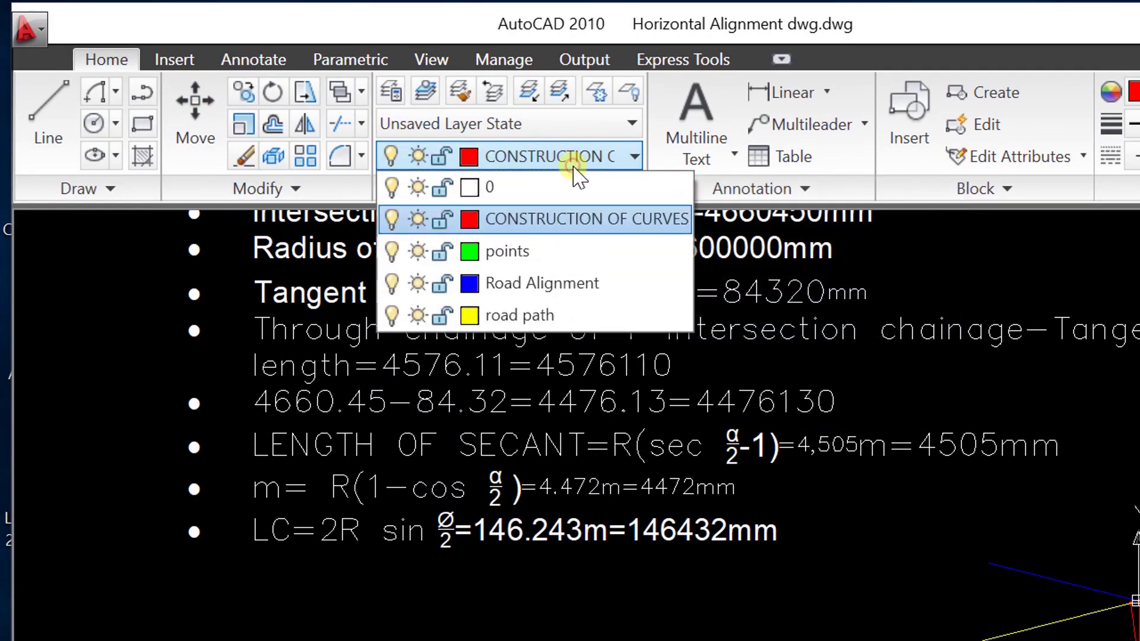
click(390, 218)
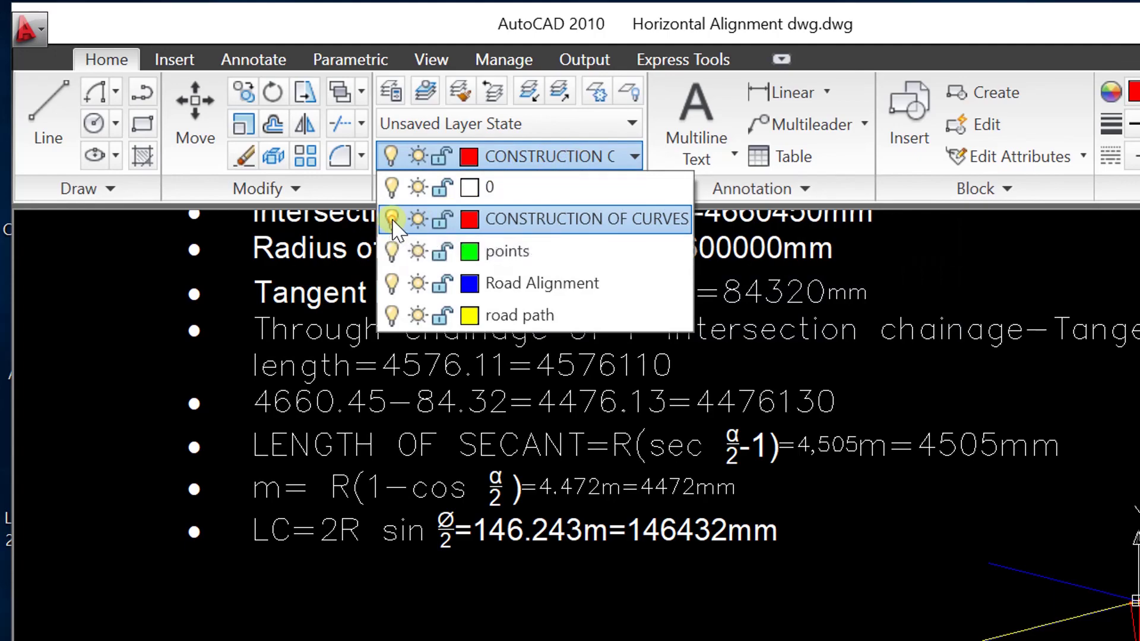
click(580, 426)
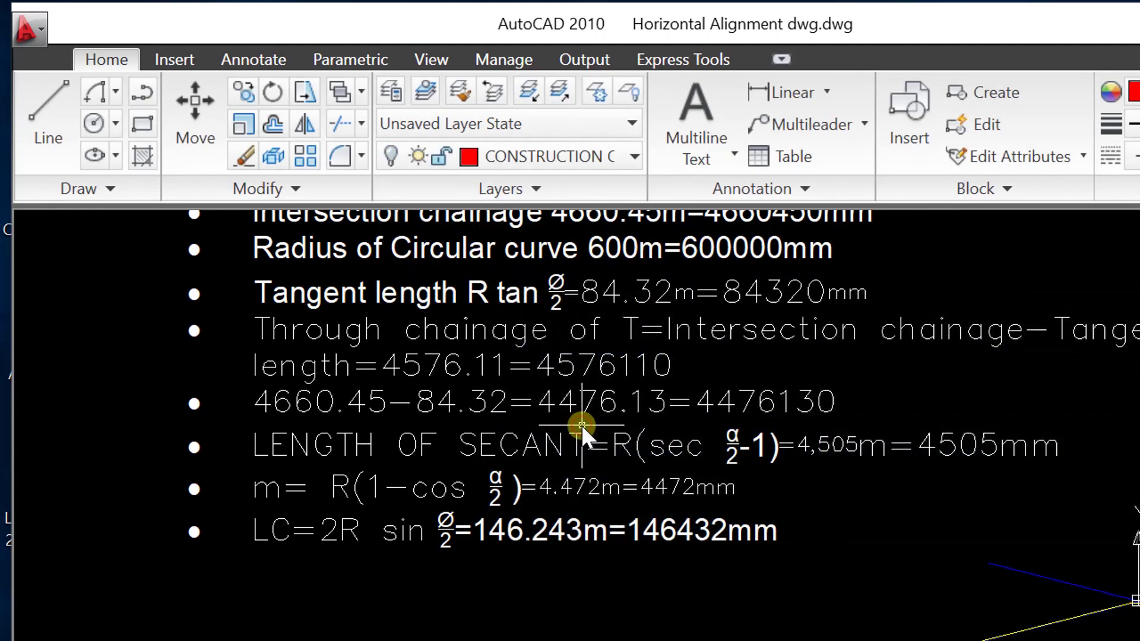
Examine the joined road path around the curve and where it meets the right tangent
click(633, 158)
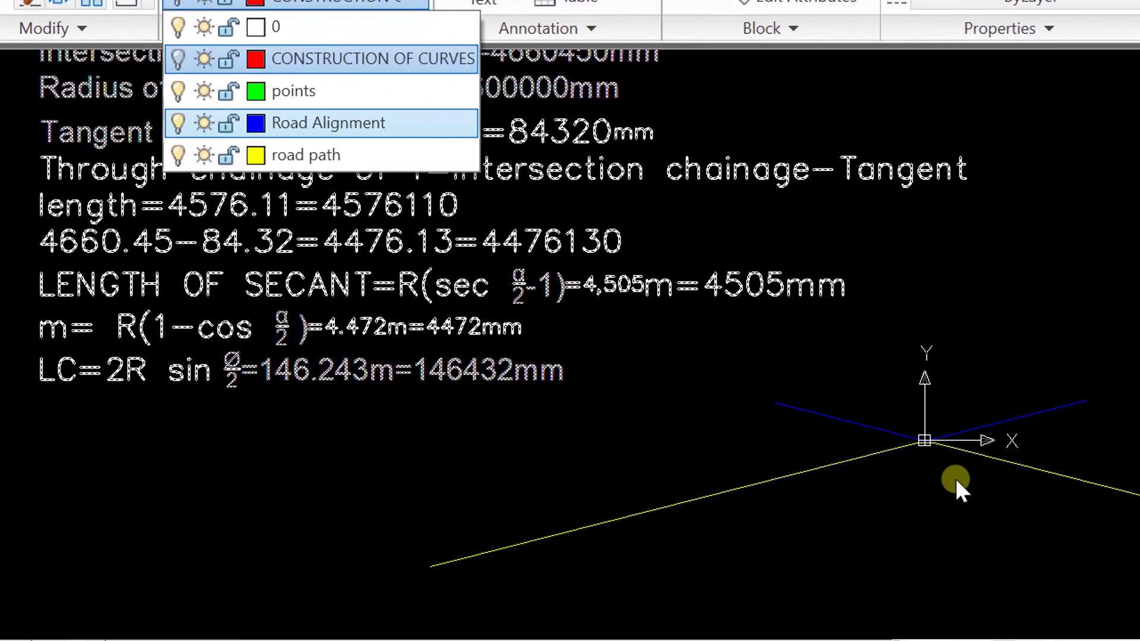
scroll(1068, 513, up, 4)
scroll(772, 299, up, 5)
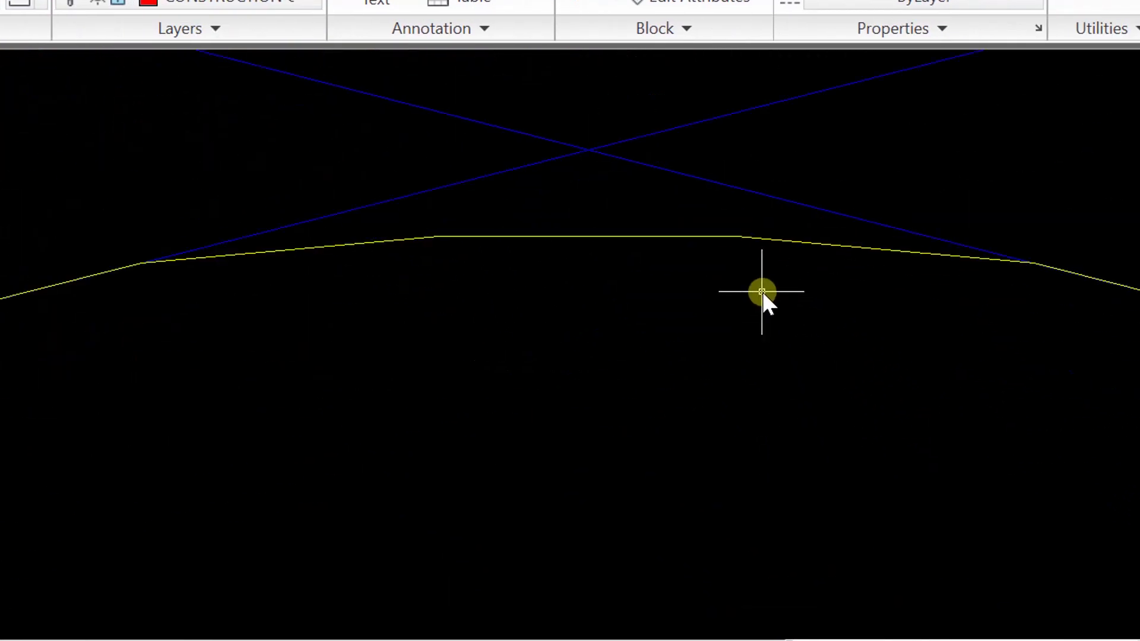
scroll(1028, 262, up, 7)
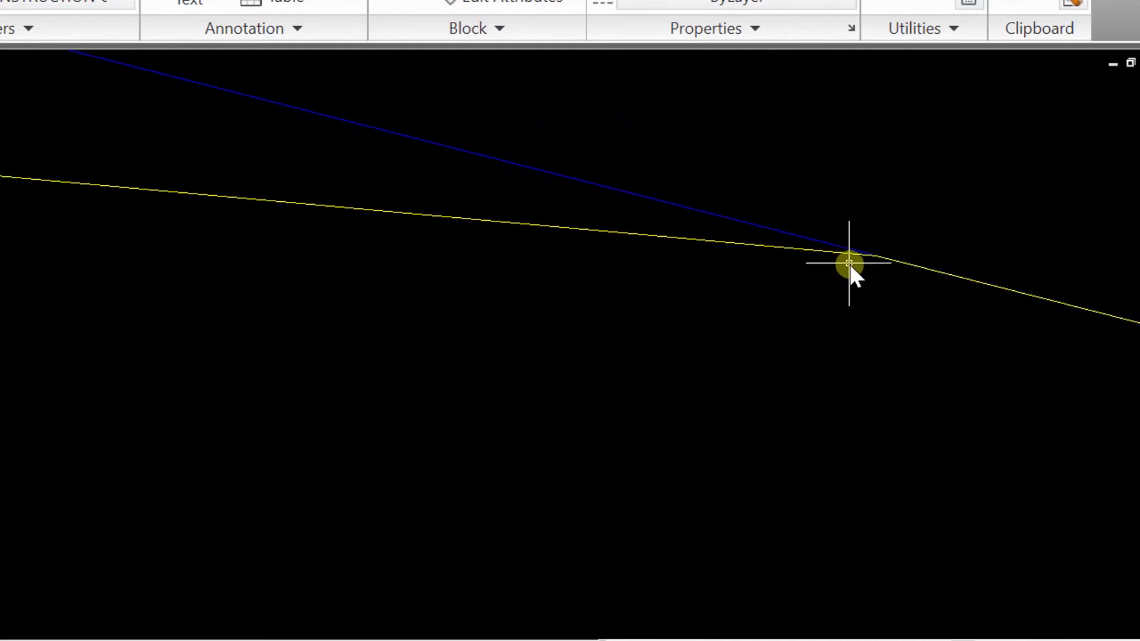
scroll(1041, 279, down, 5)
scroll(829, 283, down, 10)
scroll(618, 275, down, 4)
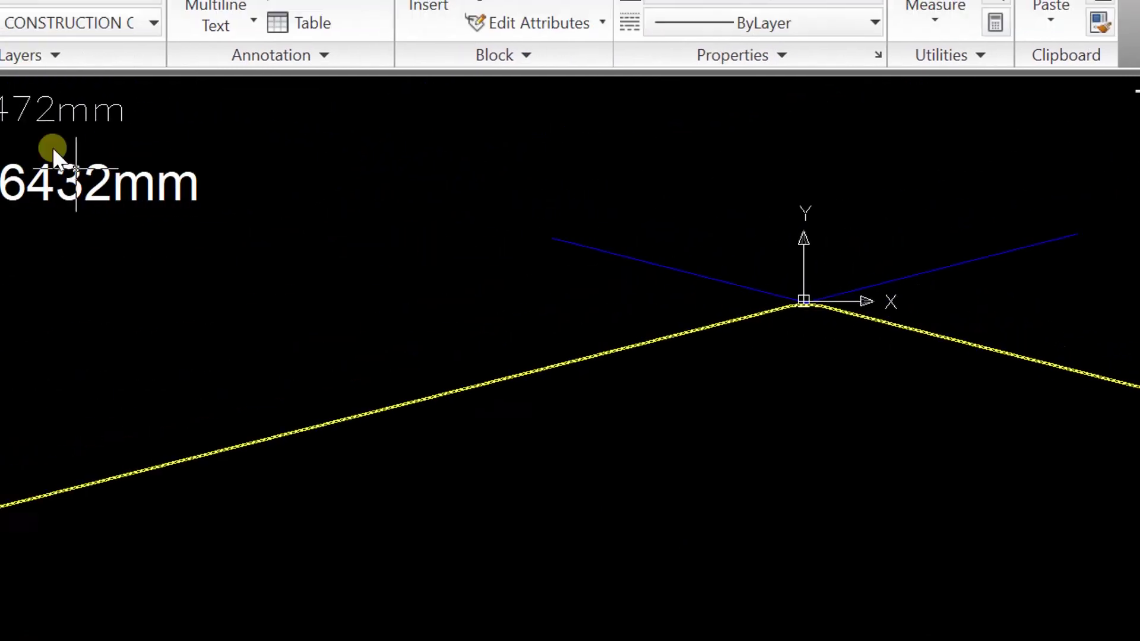
Turn the CONSTRUCTION OF CURVES layer back on
click(315, 157)
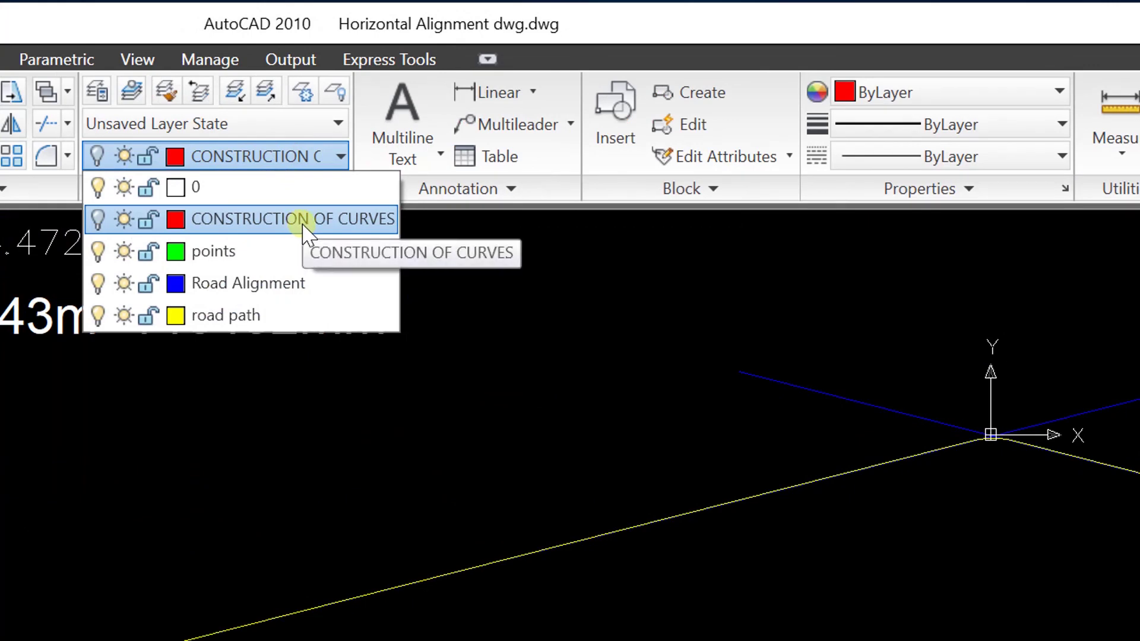
click(303, 228)
click(339, 155)
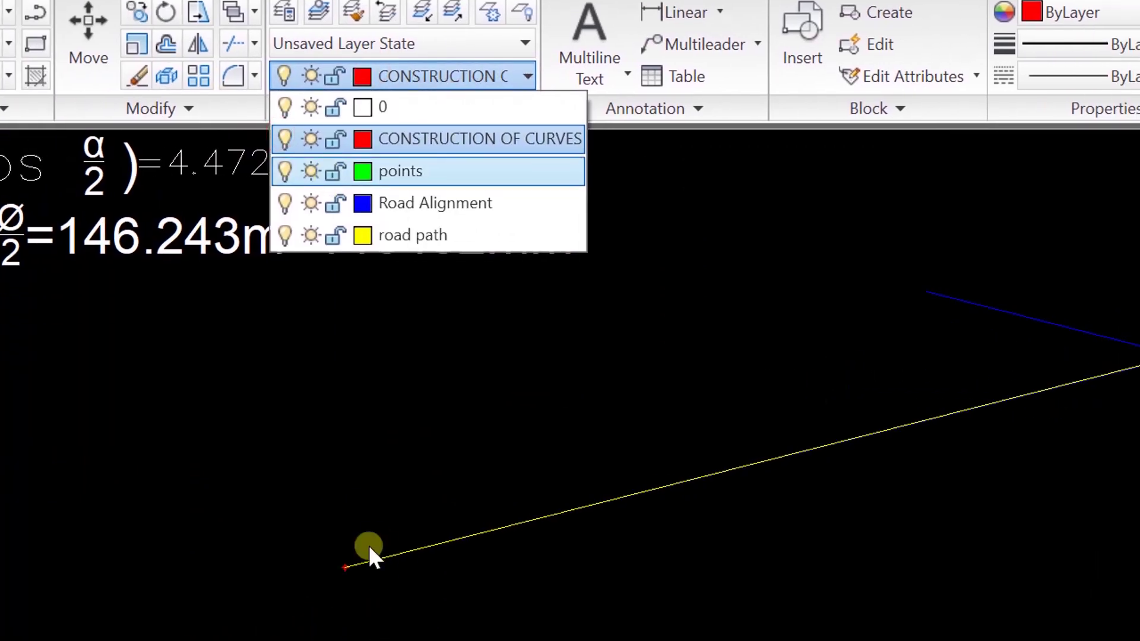
scroll(347, 483, down, 4)
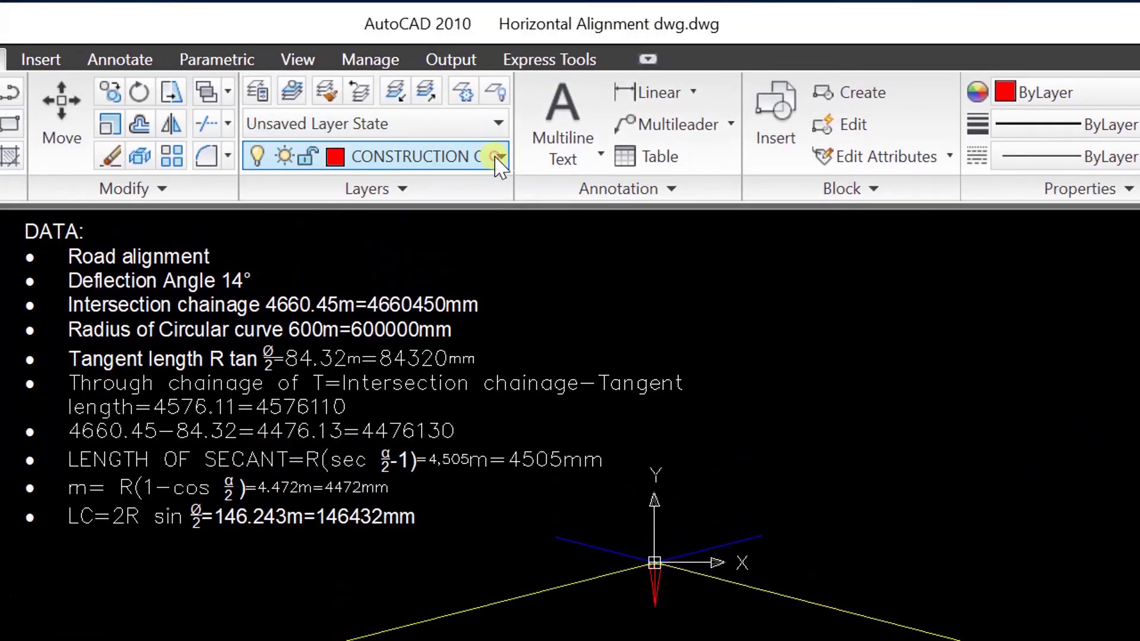
Turn off the CONSTRUCTION OF CURVES and Road Alignment layers and inspect the road path at the curve and its ends
click(496, 157)
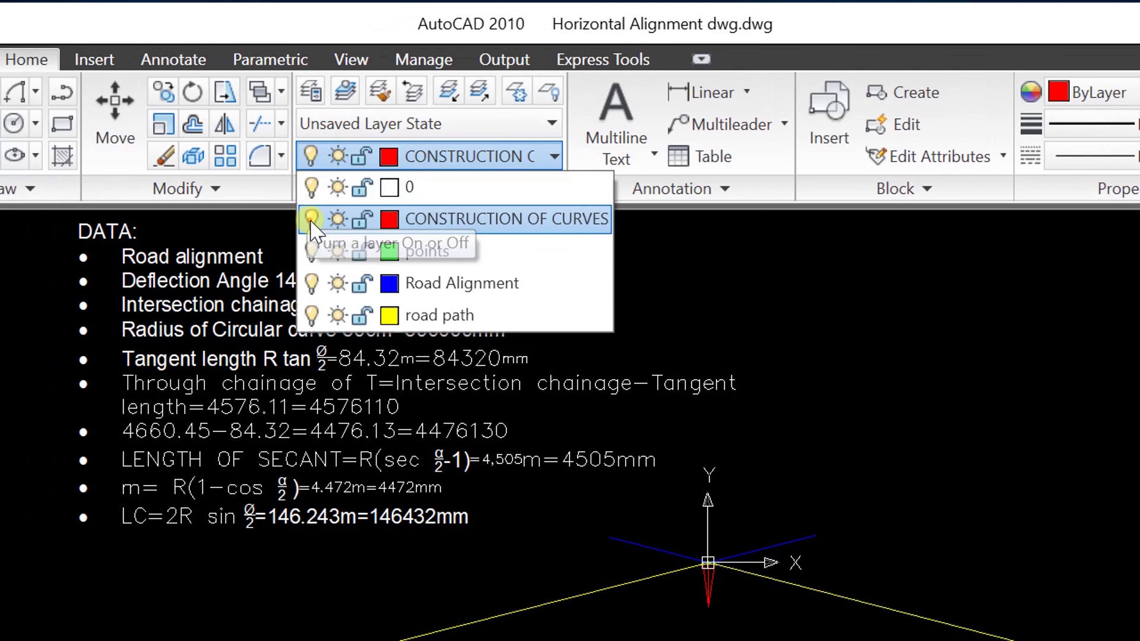
click(311, 221)
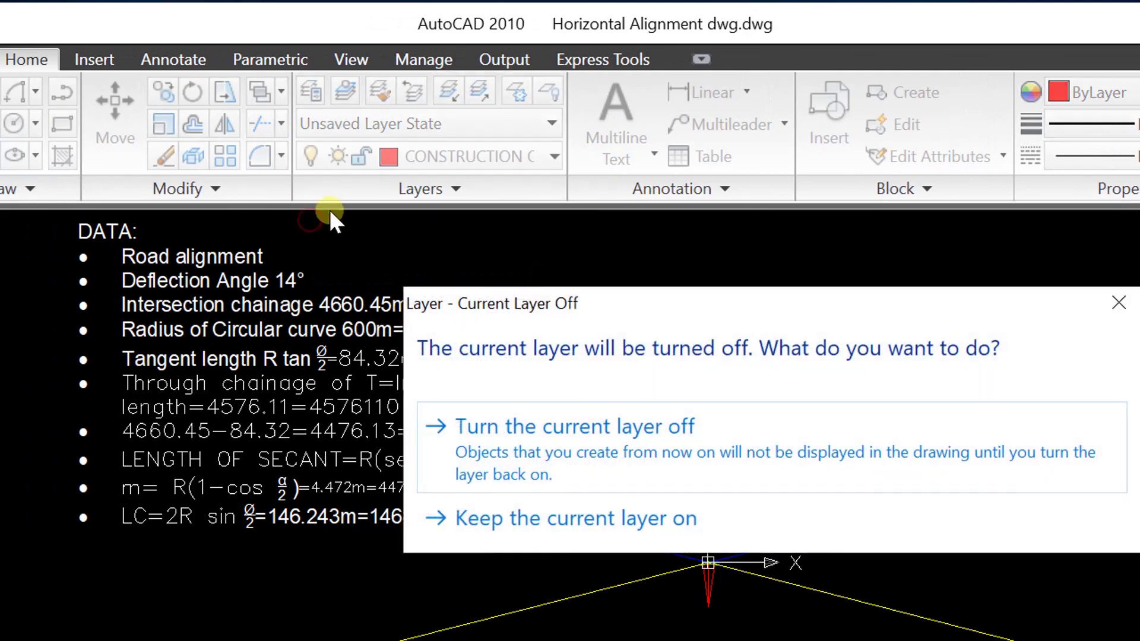
click(760, 431)
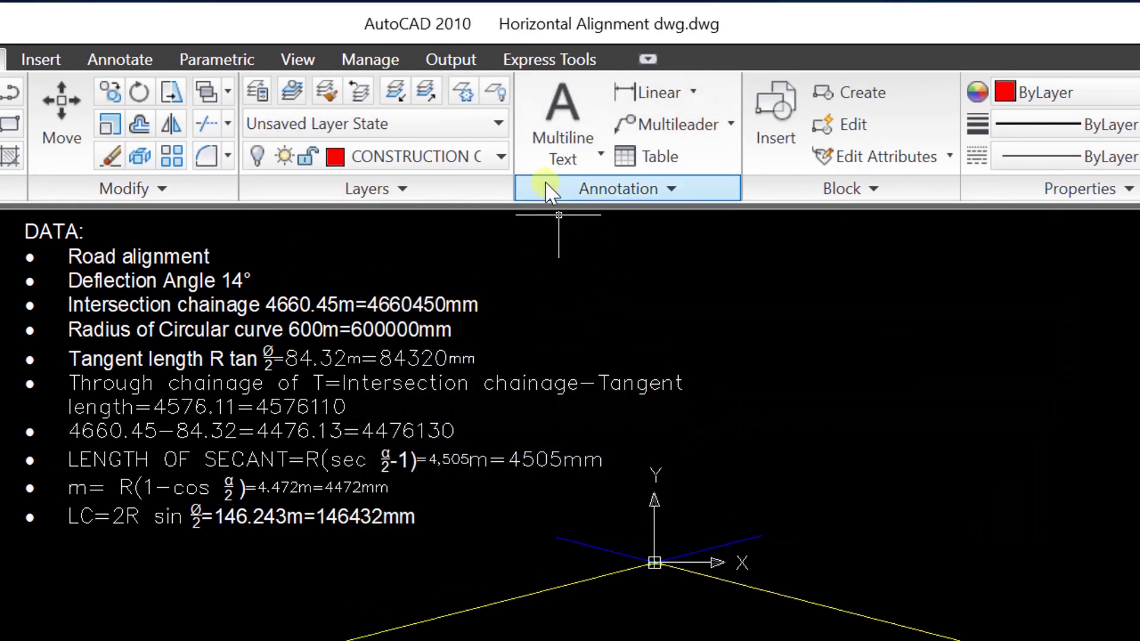
click(503, 131)
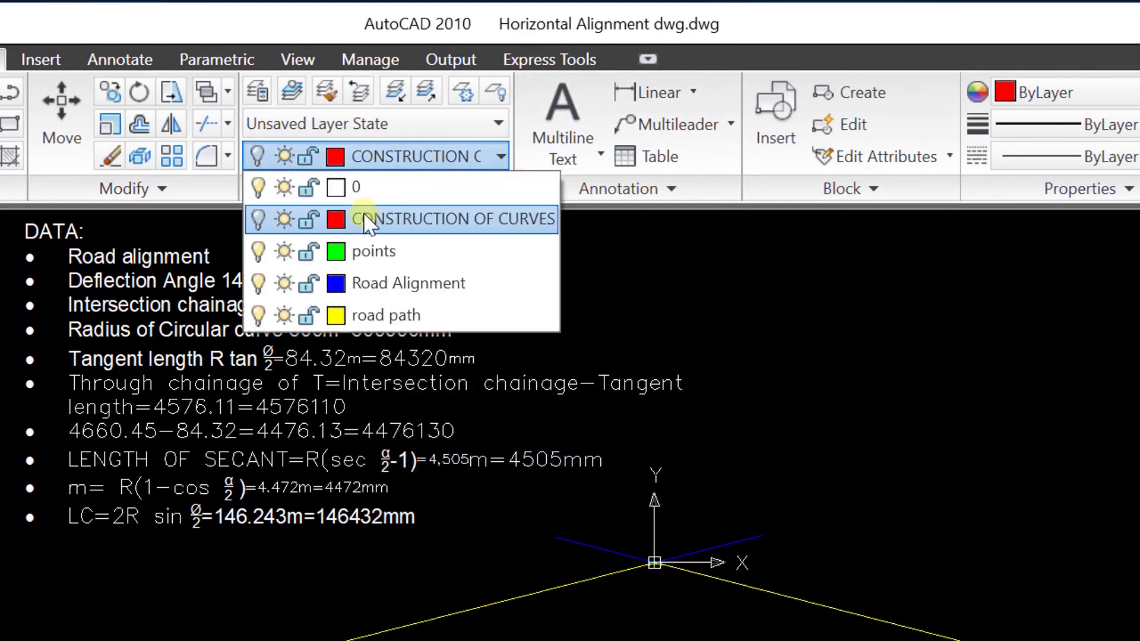
click(258, 285)
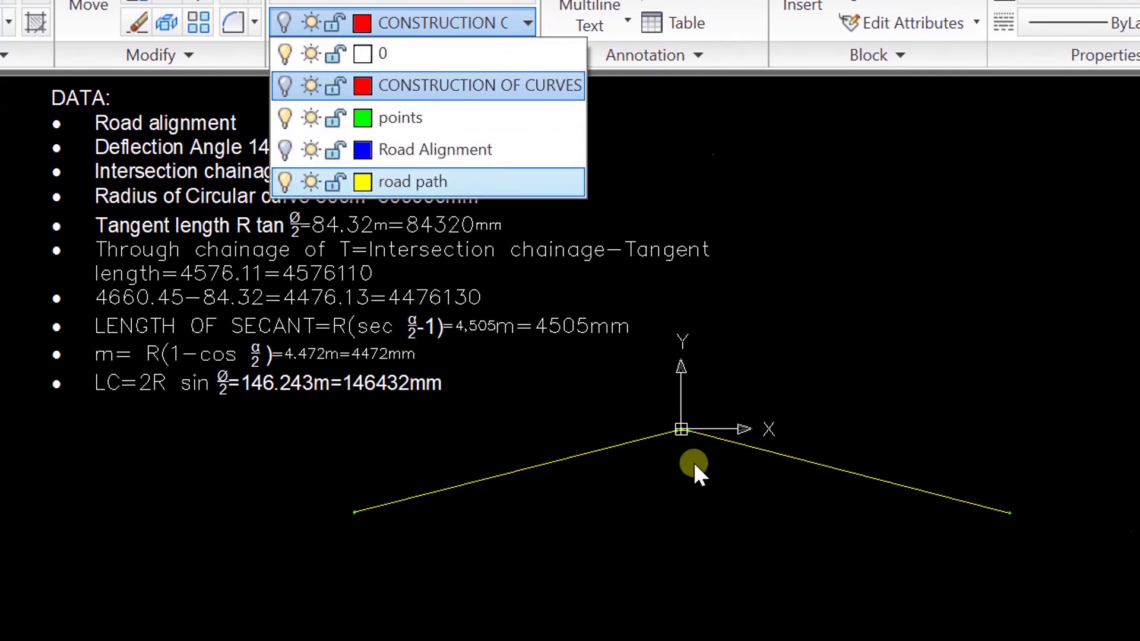
scroll(689, 593, up, 3)
scroll(679, 379, down, 6)
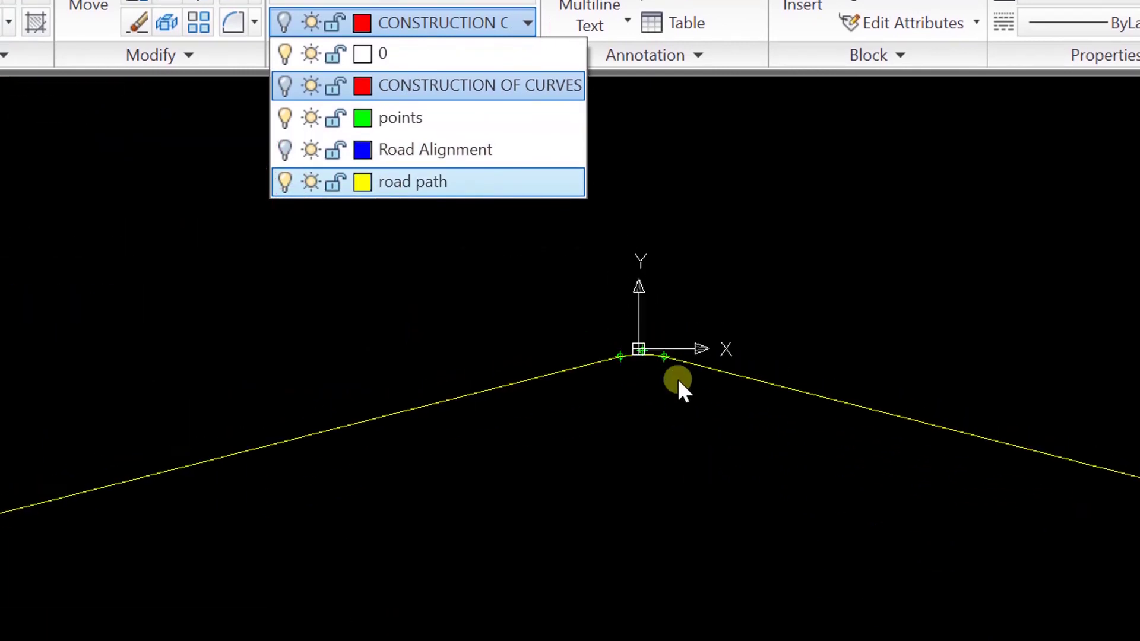
scroll(950, 454, up, 4)
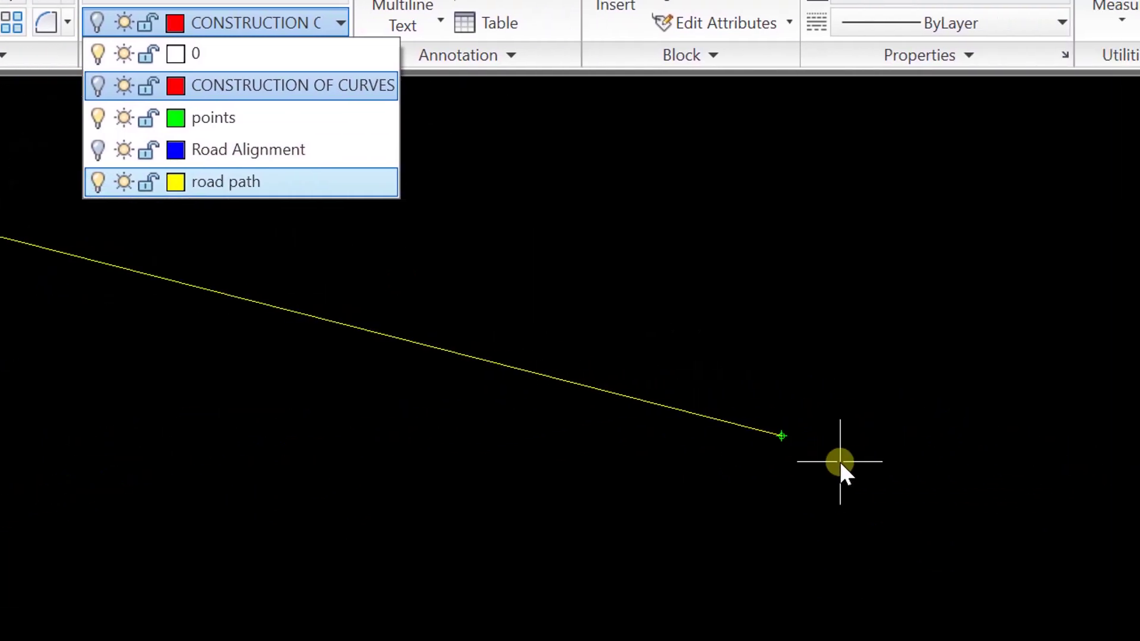
scroll(839, 461, down, 4)
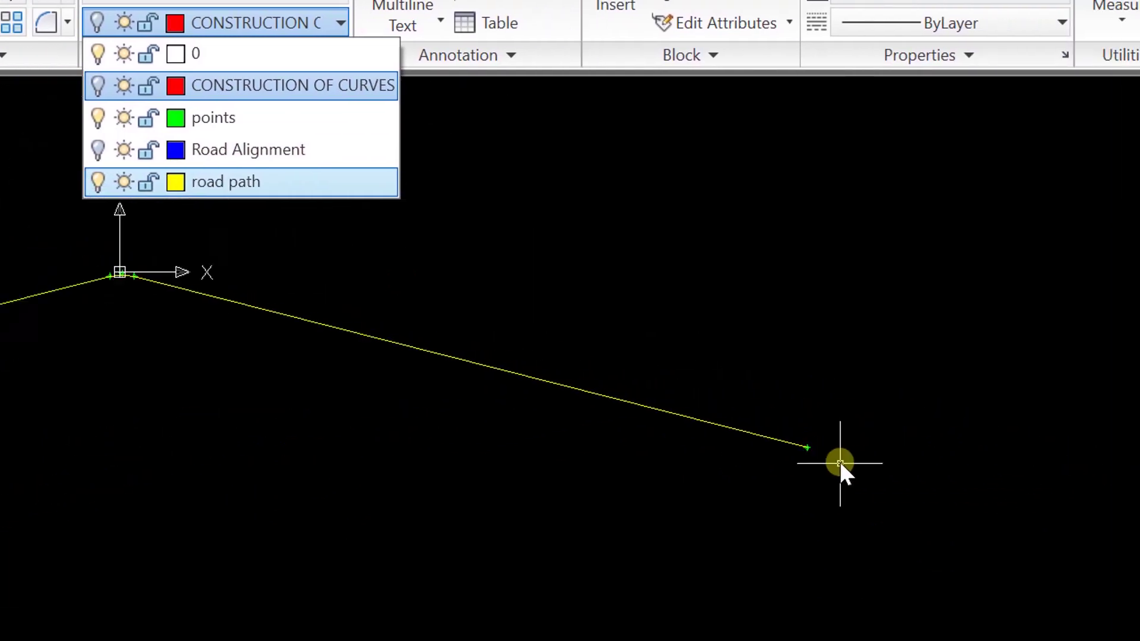
scroll(178, 410, up, 4)
scroll(252, 407, down, 4)
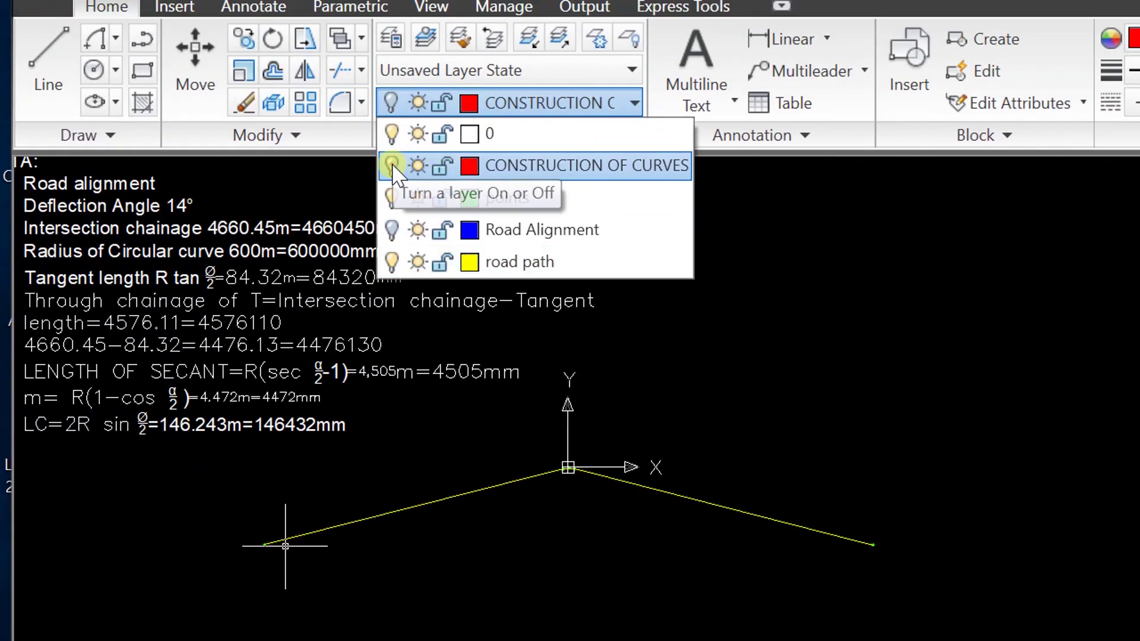
Turn on the CONSTRUCTION OF CURVES and Road Alignment layers and check the construction lines around the curve
click(393, 166)
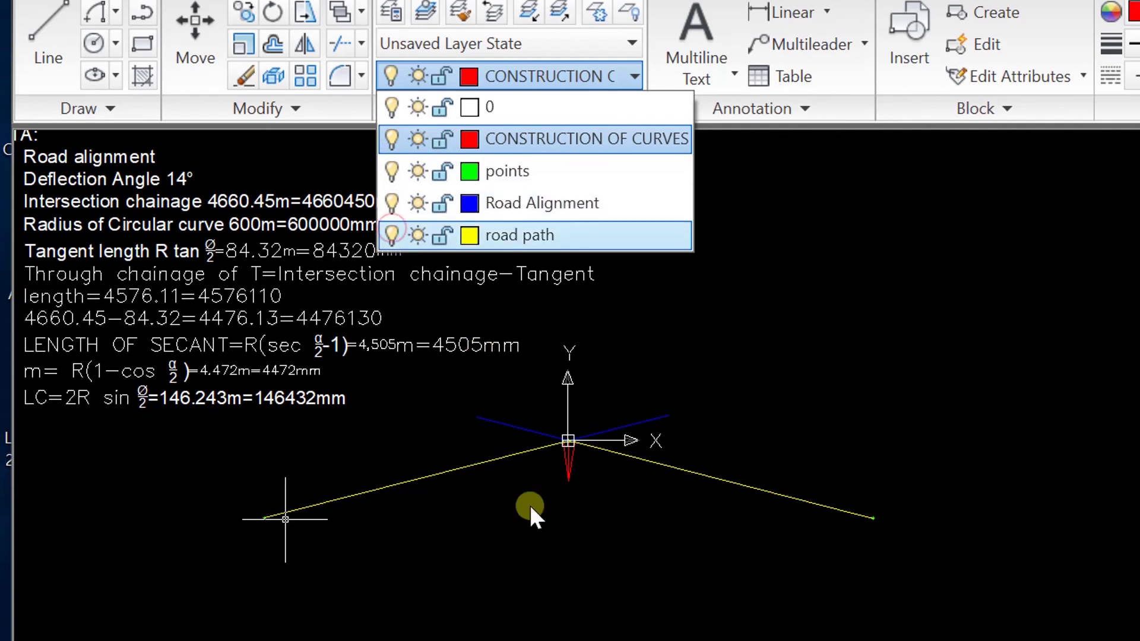
click(593, 415)
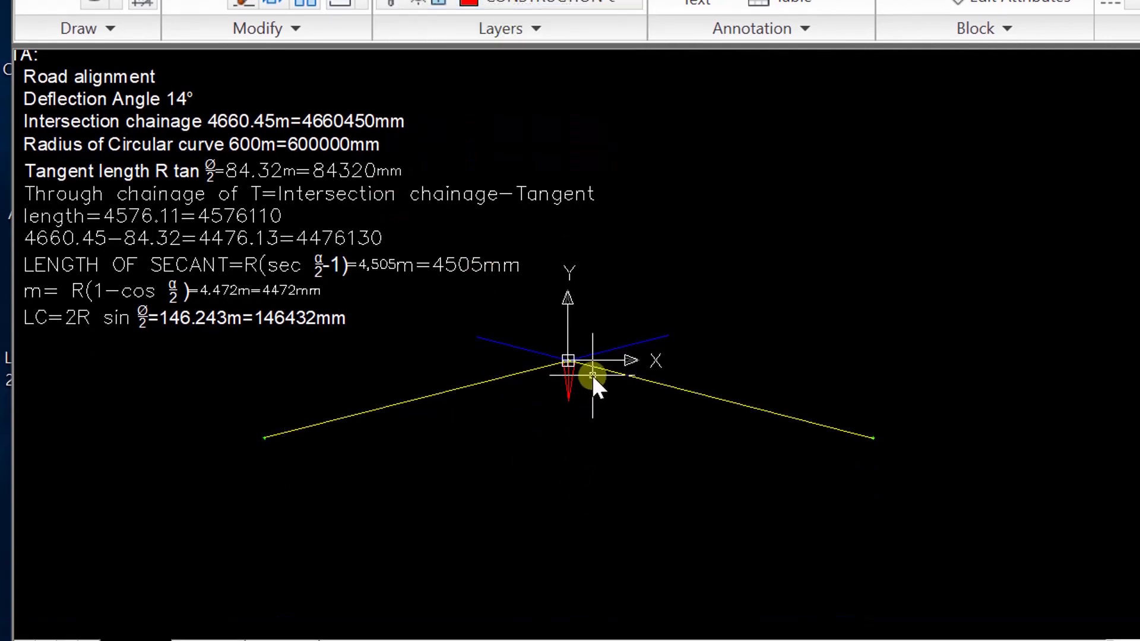
scroll(592, 375, up, 5)
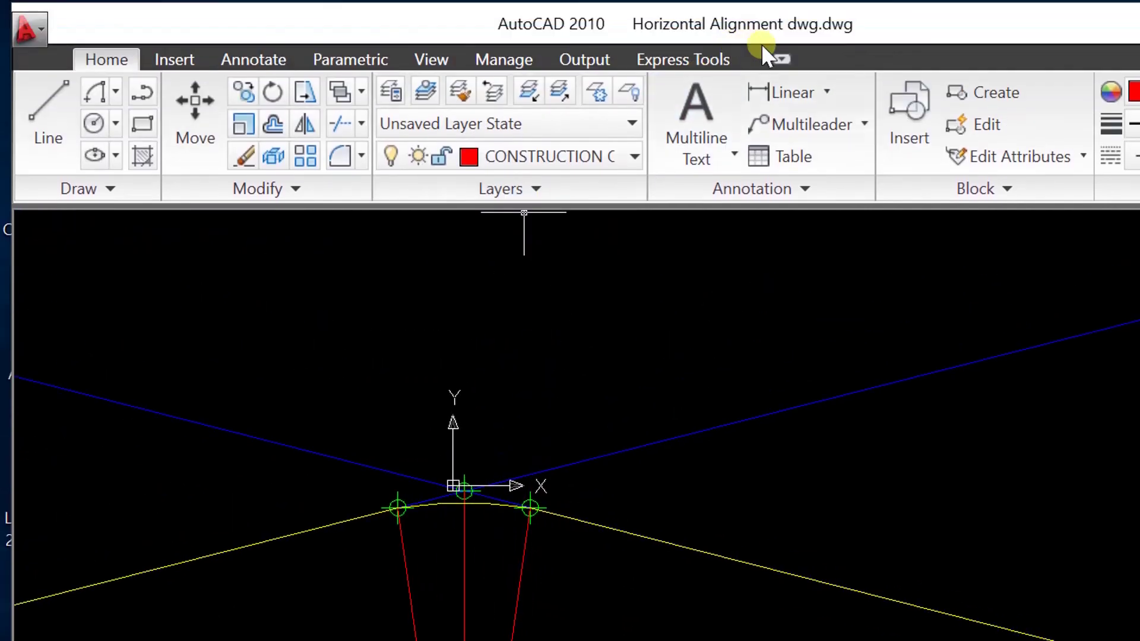